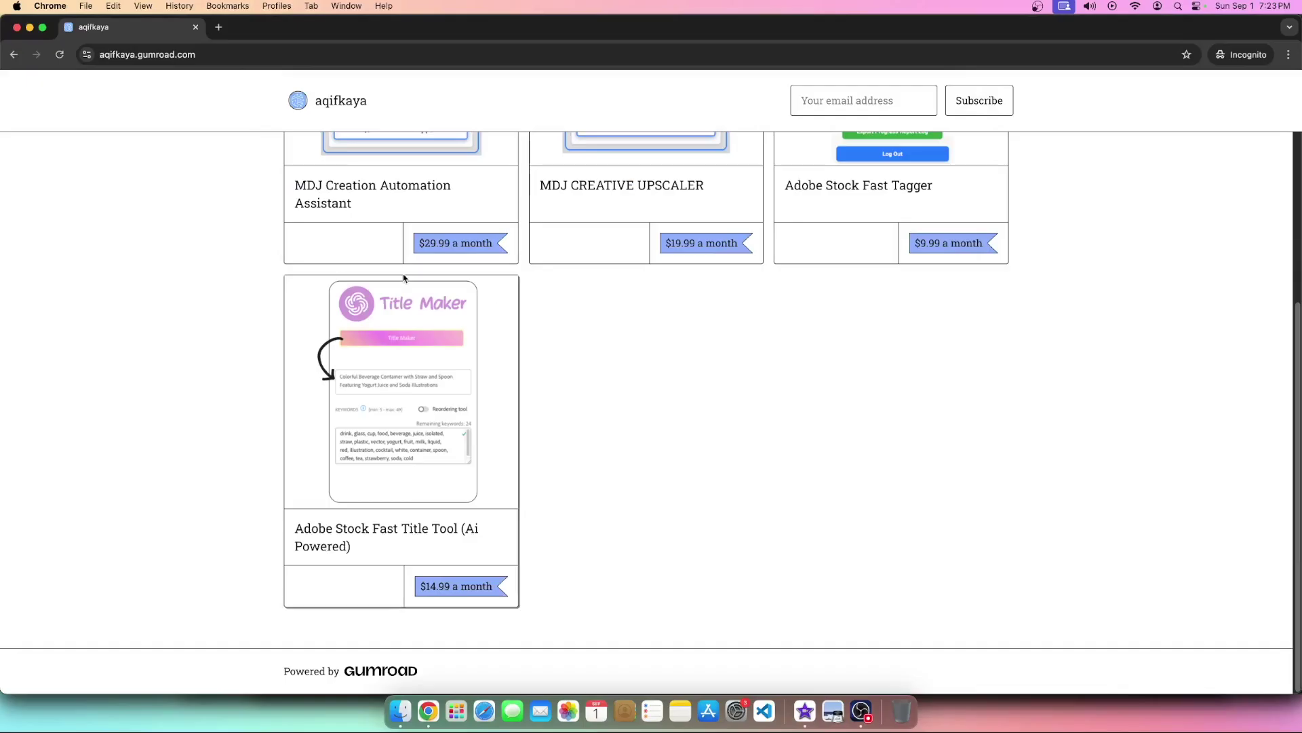
- Scroll up the aqifkaya Gumroad storefront to see its four automation products
scroll(921, 567, up, 4)
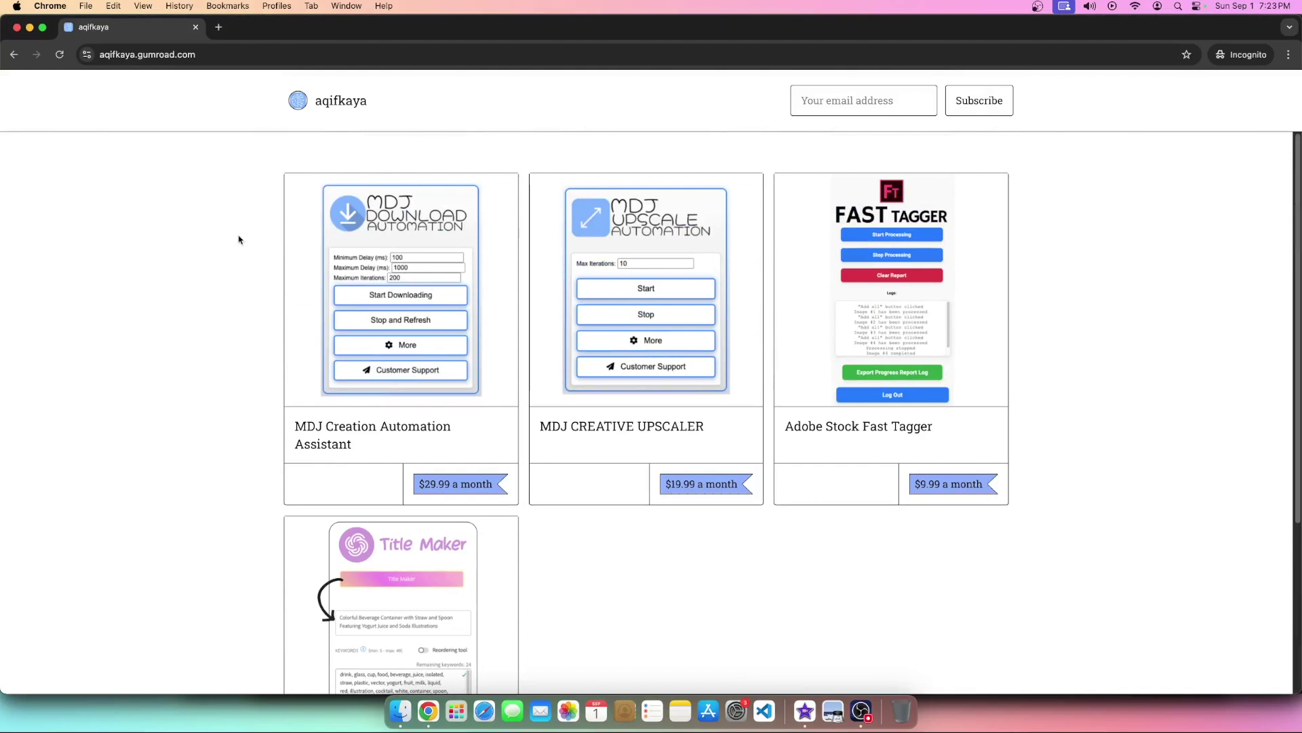
- Open the Title Maker card's page, Adobe Stock Fast Title Tool (Ai Powered), at $14.99/month
scroll(409, 453, down, 2)
scroll(394, 478, down, 3)
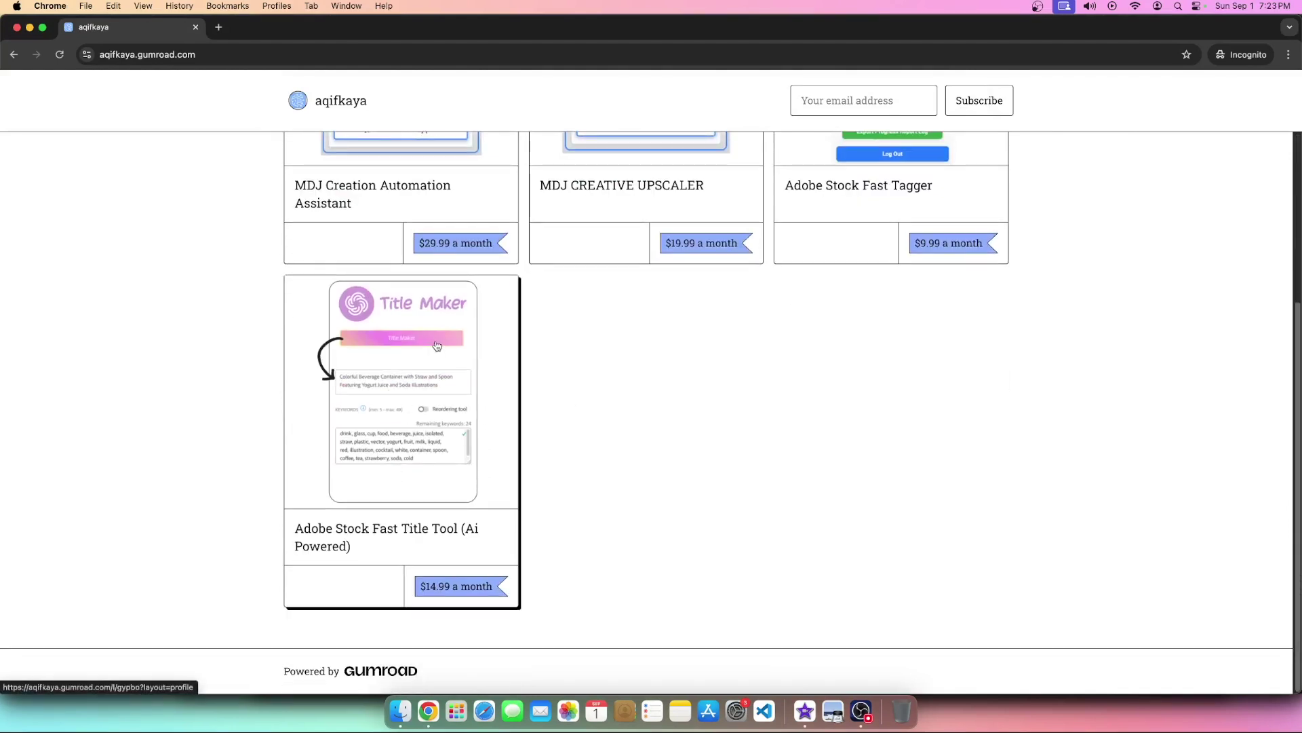
scroll(746, 292, up, 5)
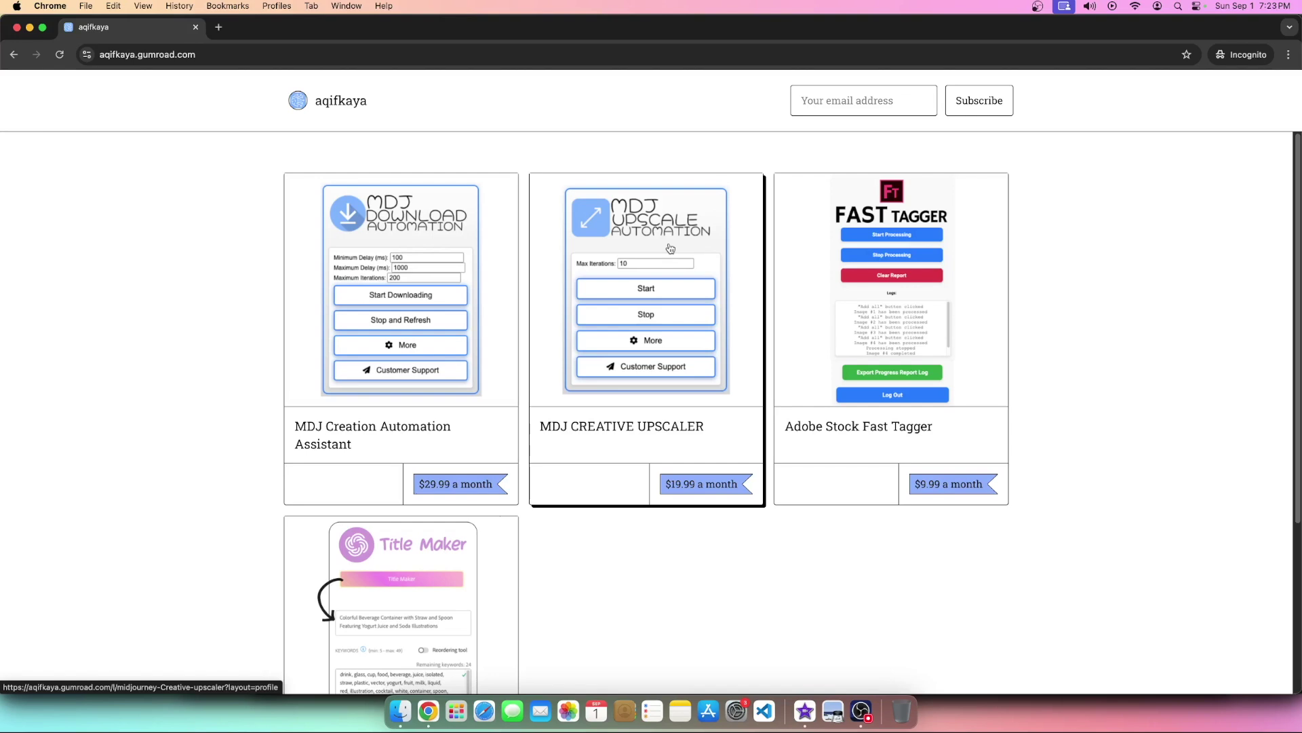
scroll(384, 453, down, 4)
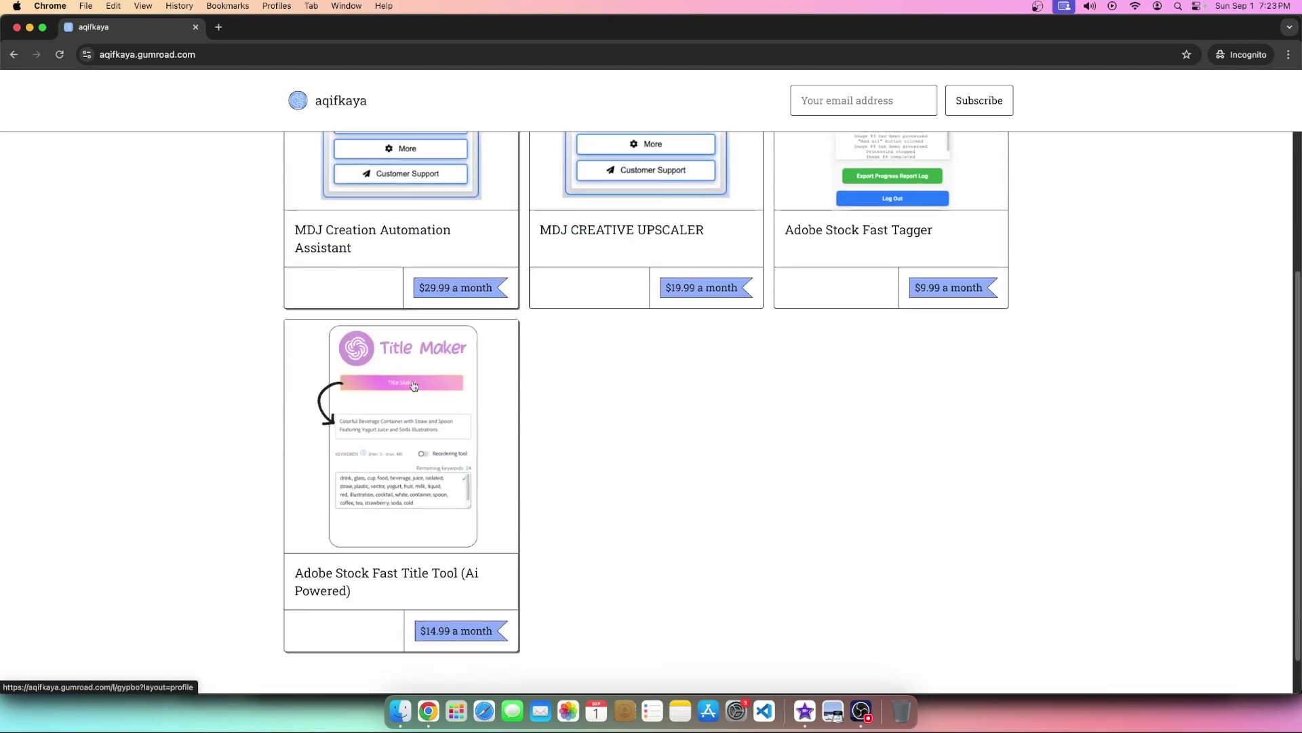
click(383, 453)
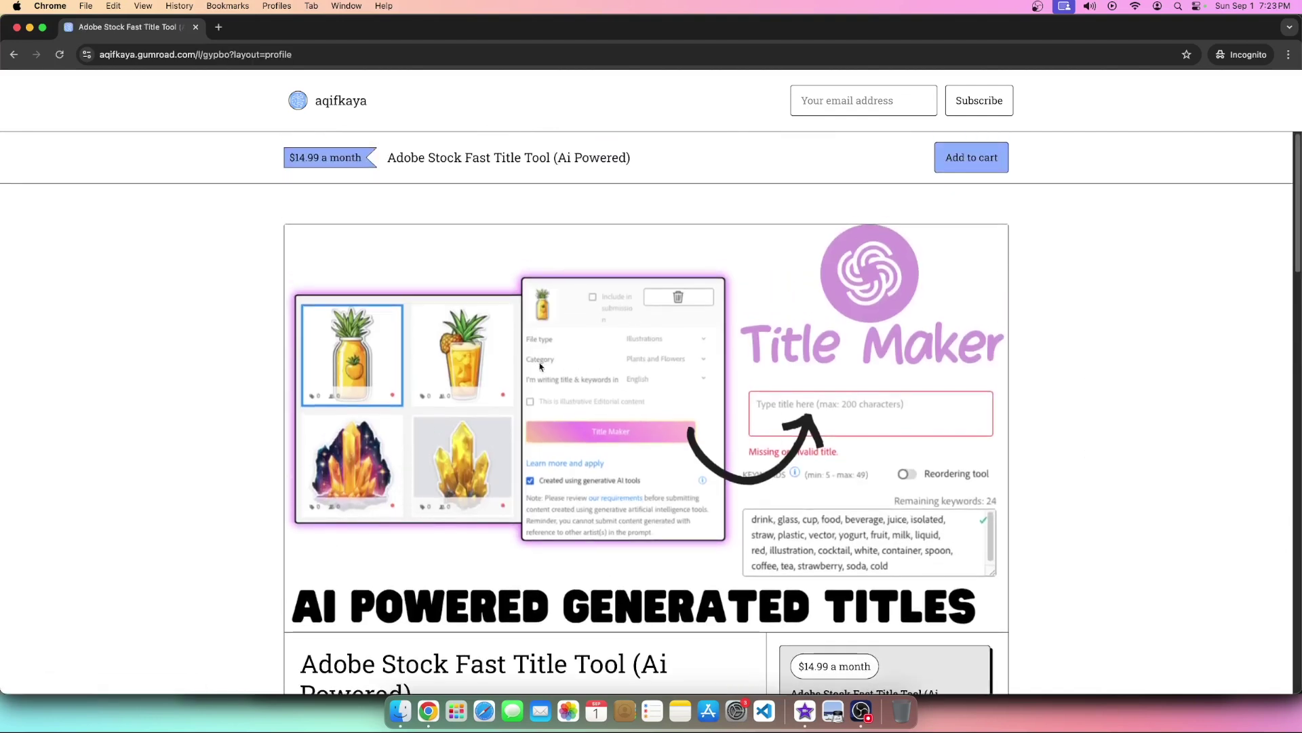
scroll(506, 370, down, 1)
scroll(682, 380, down, 4)
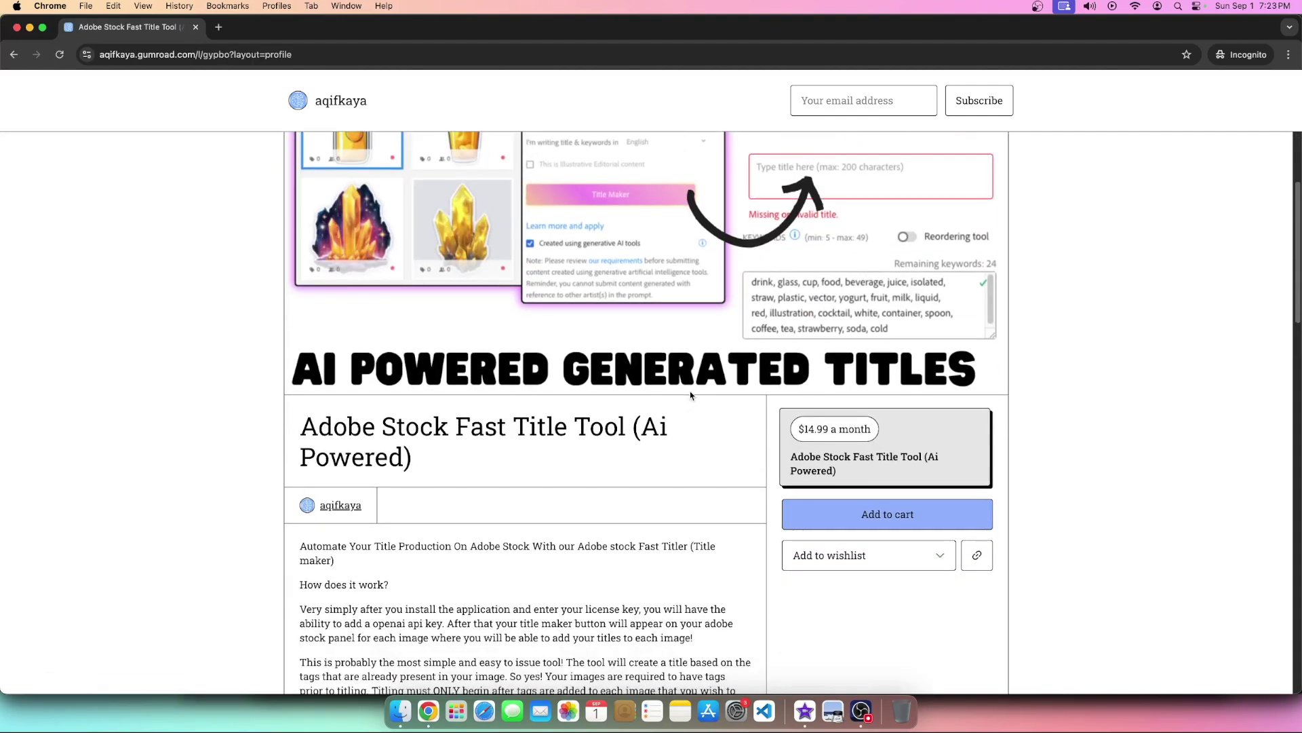
scroll(678, 373, down, 2)
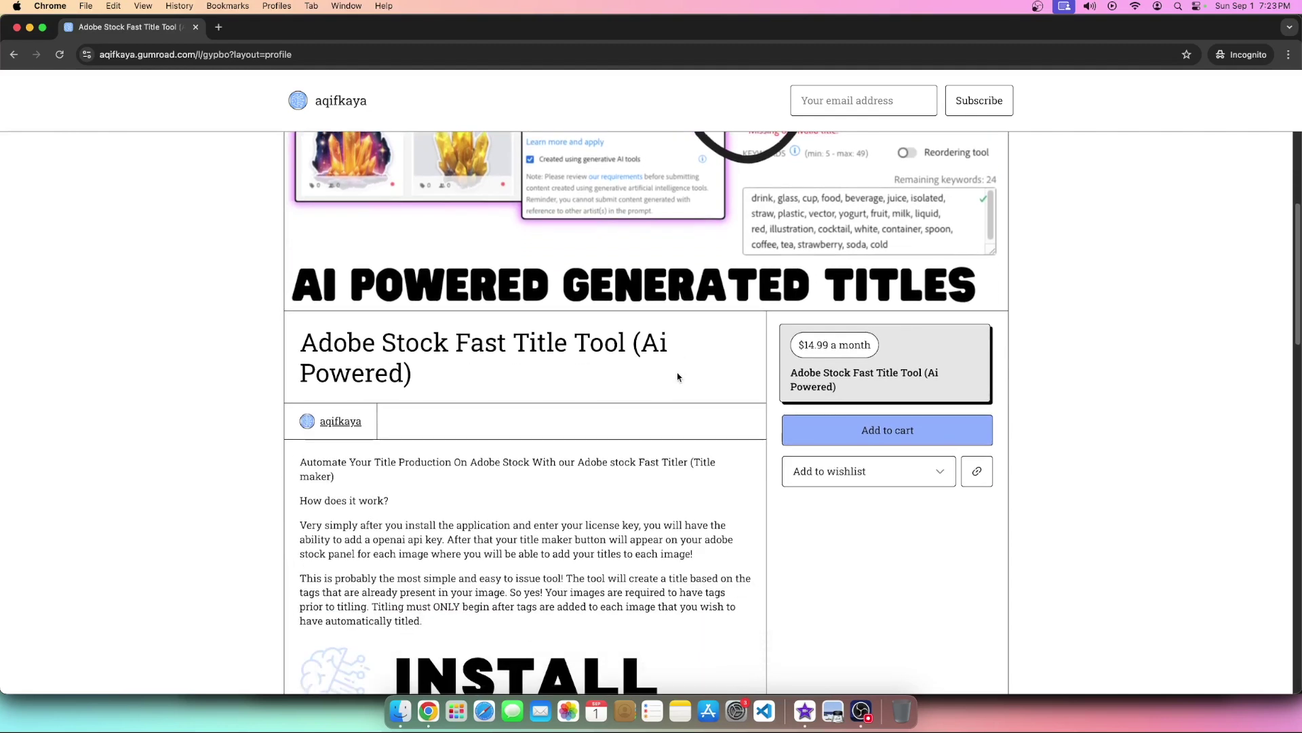
scroll(675, 370, up, 4)
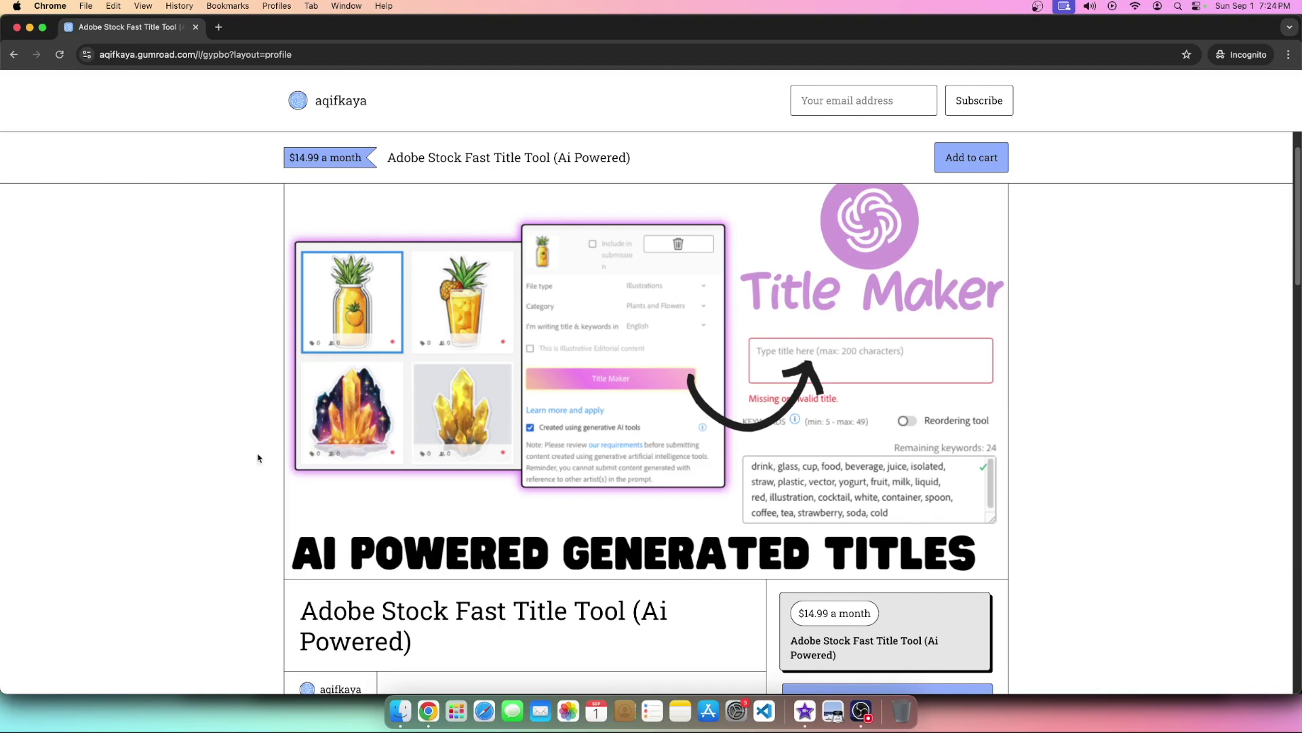
scroll(407, 523, down, 7)
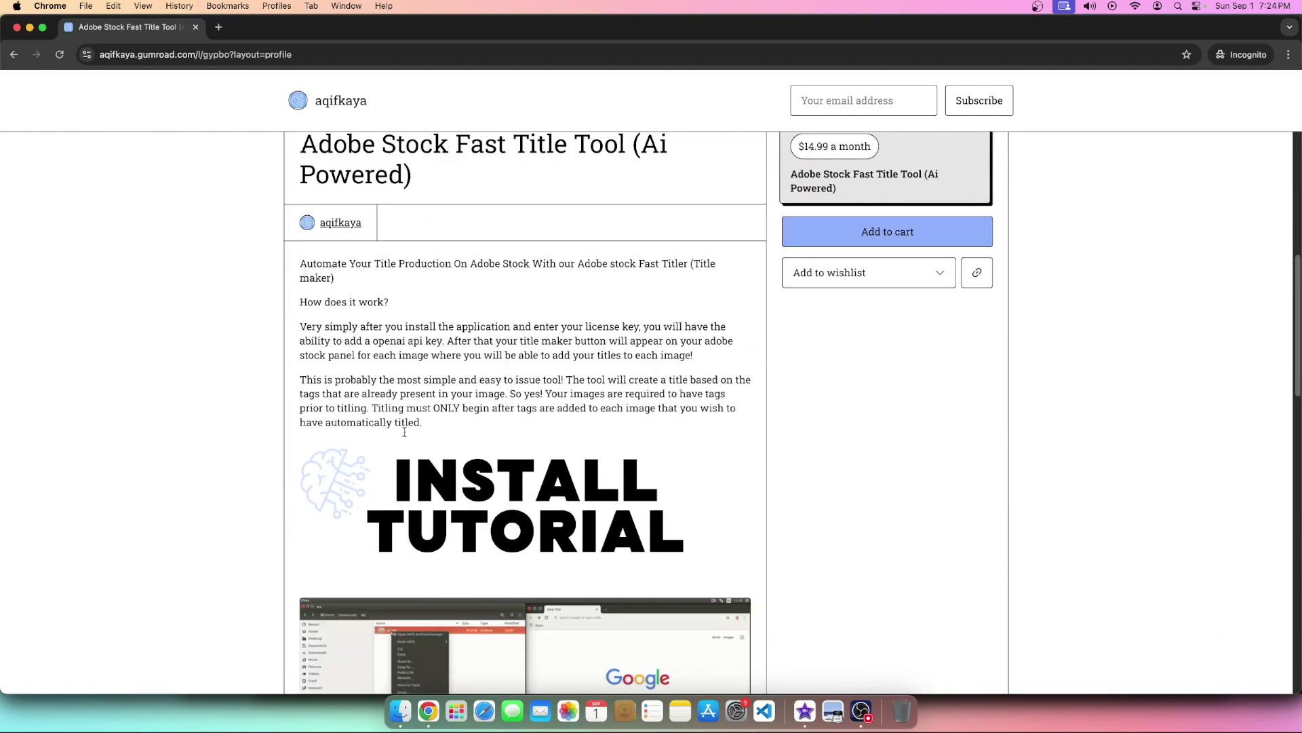
scroll(768, 346, down, 3)
scroll(434, 471, down, 4)
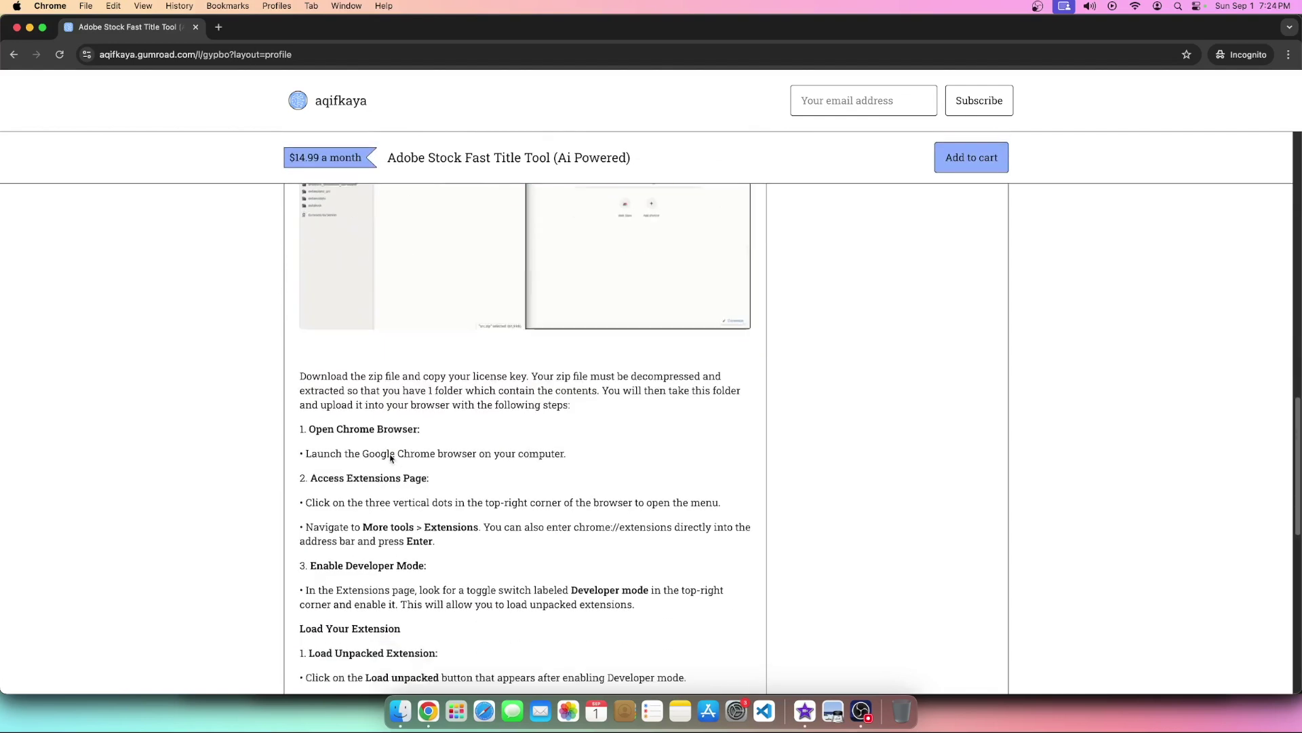
scroll(387, 451, down, 1)
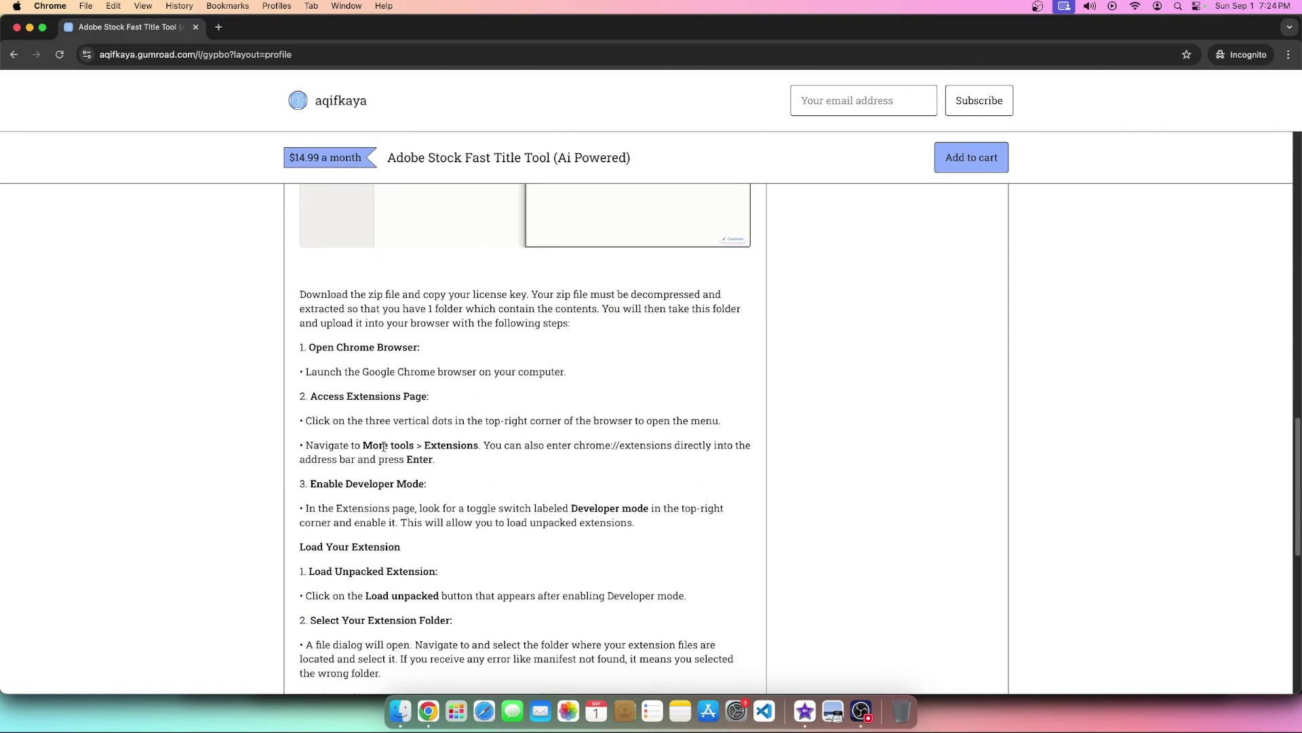
scroll(384, 448, down, 8)
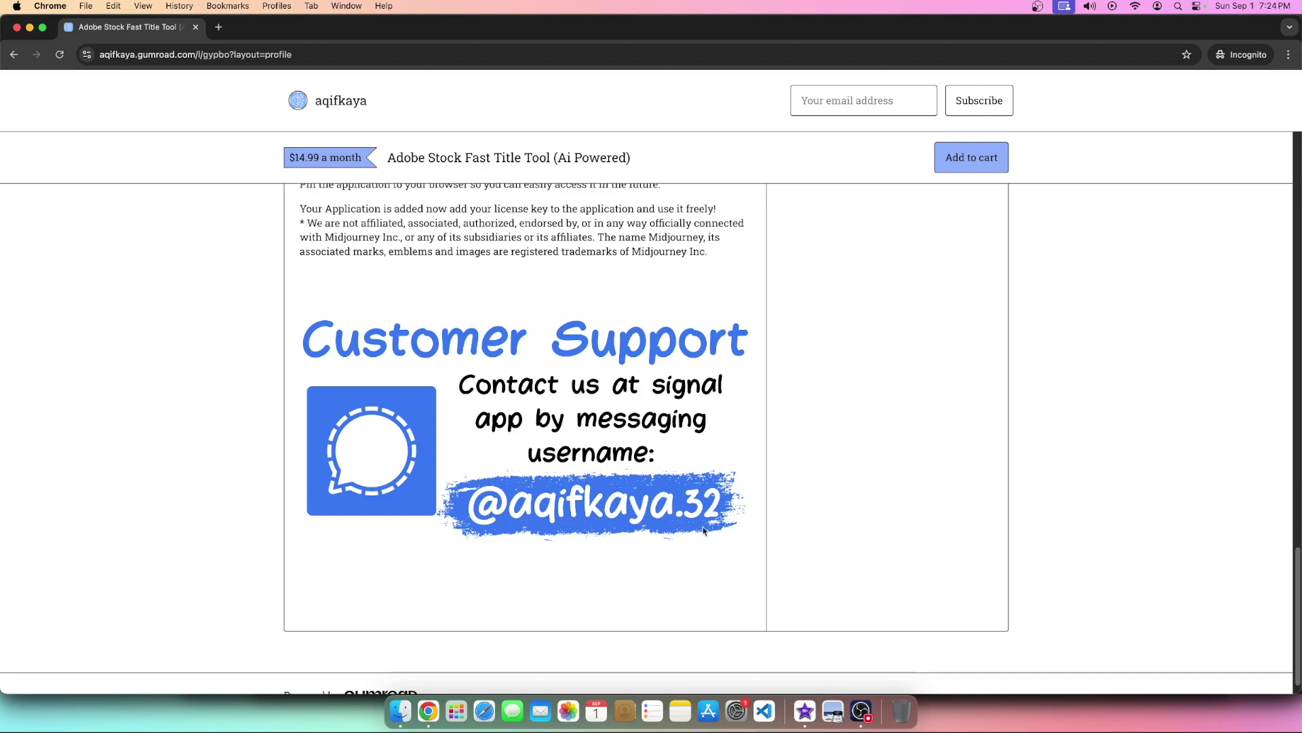
scroll(451, 576, up, 3)
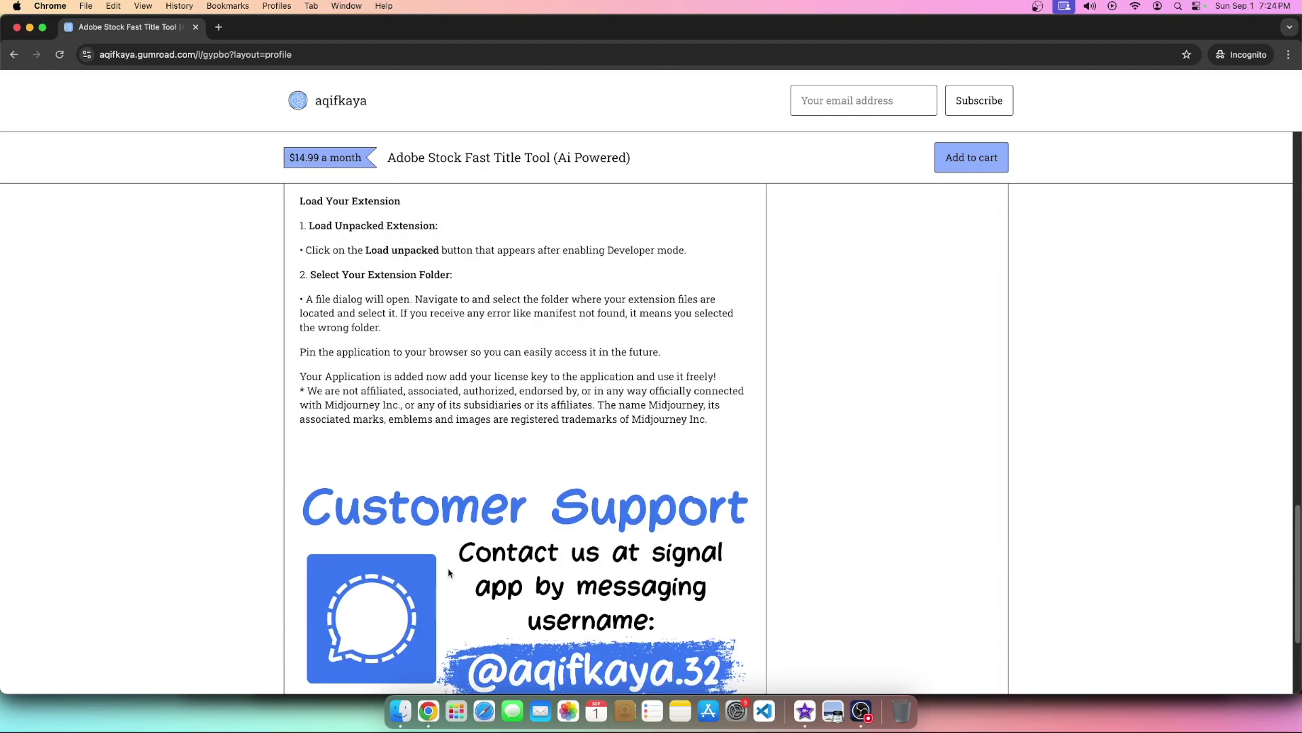
scroll(407, 573, up, 2)
scroll(369, 573, up, 15)
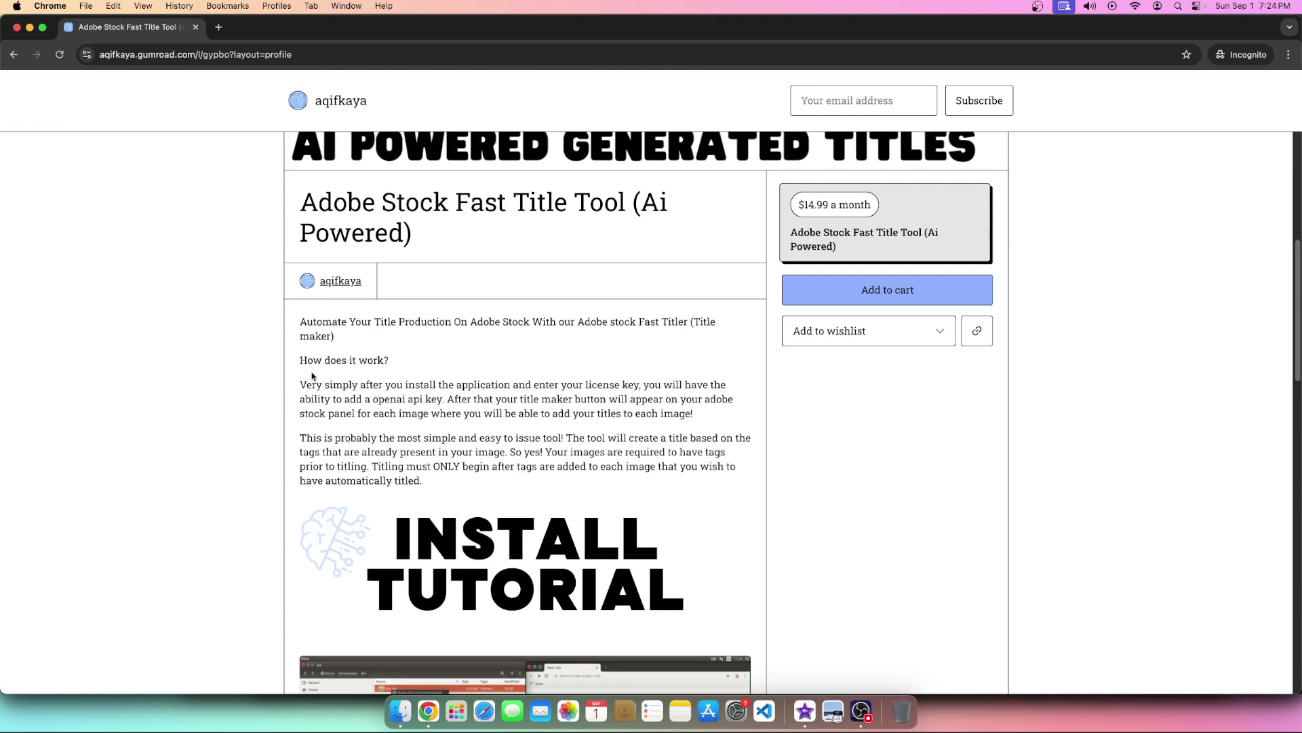
drag(299, 384, 597, 414)
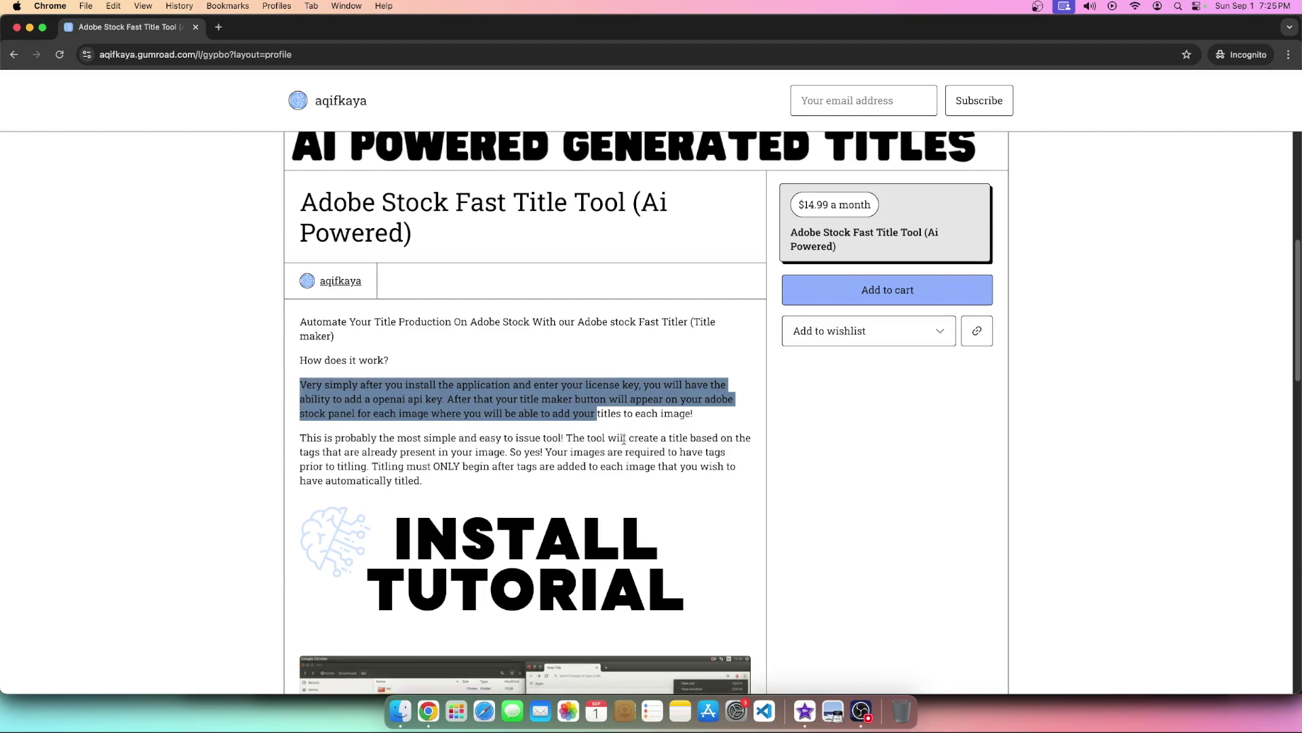
drag(309, 452, 495, 452)
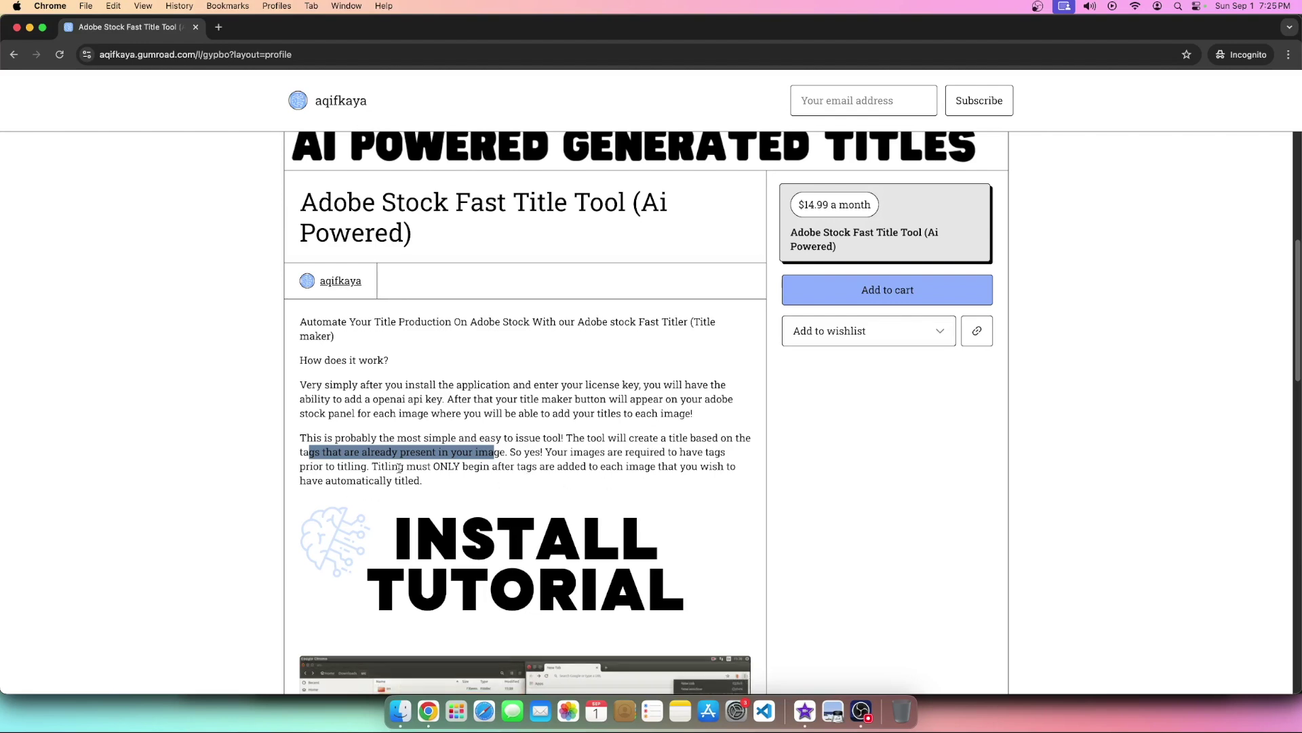
scroll(387, 492, up, 4)
scroll(442, 247, up, 3)
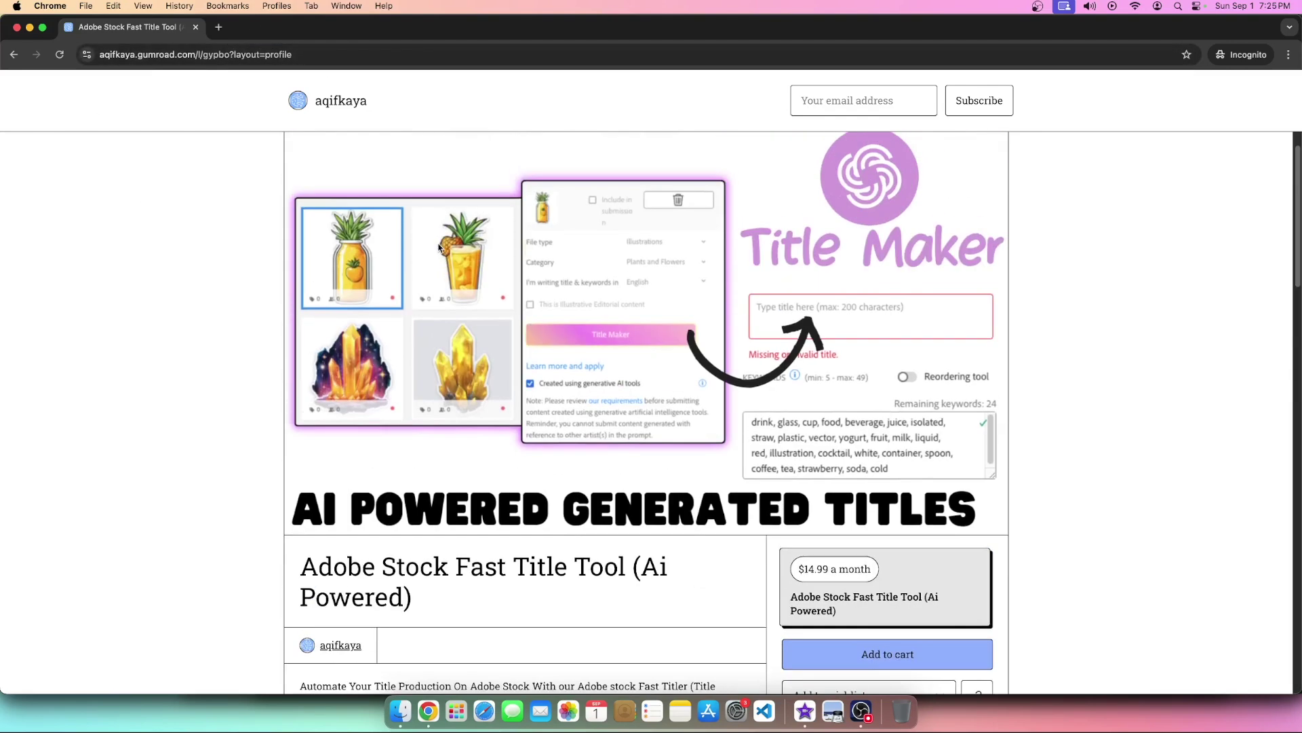
scroll(407, 298, up, 1)
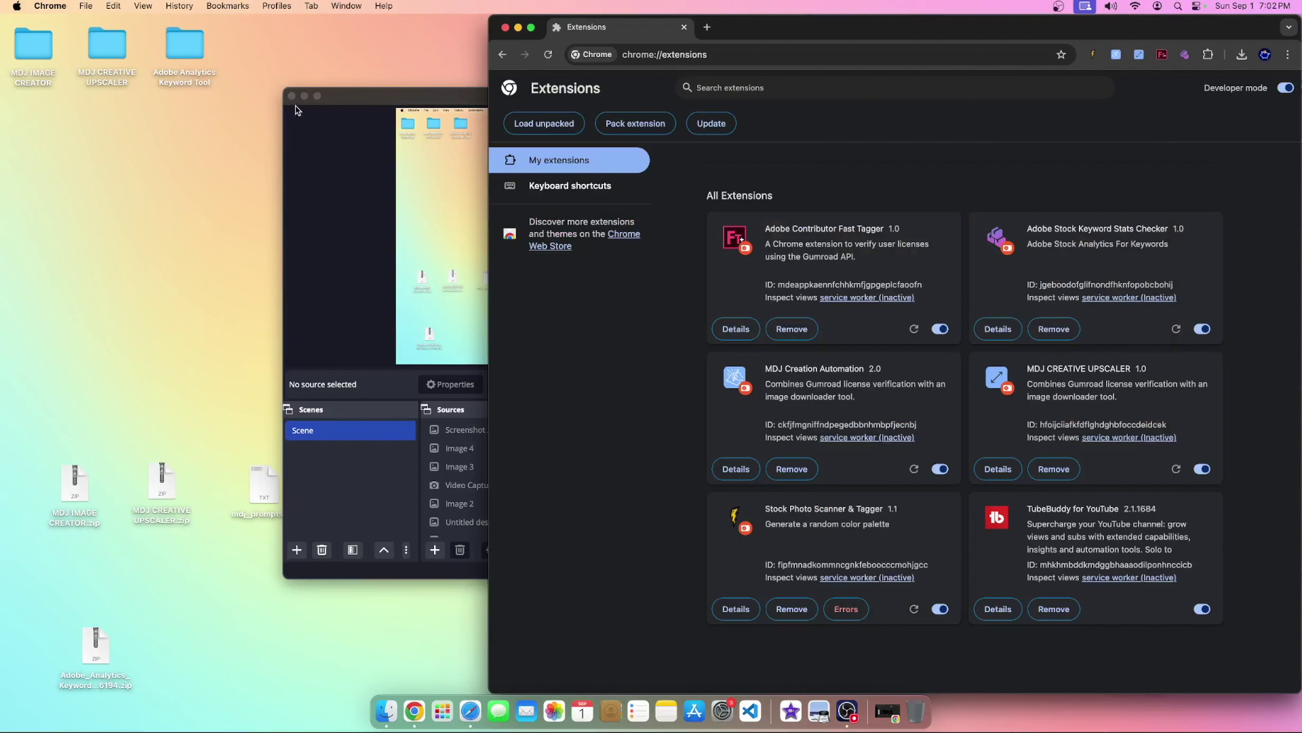
- Minimise OBS, open Chrome's Manage Extensions page, and shift that window left
click(304, 96)
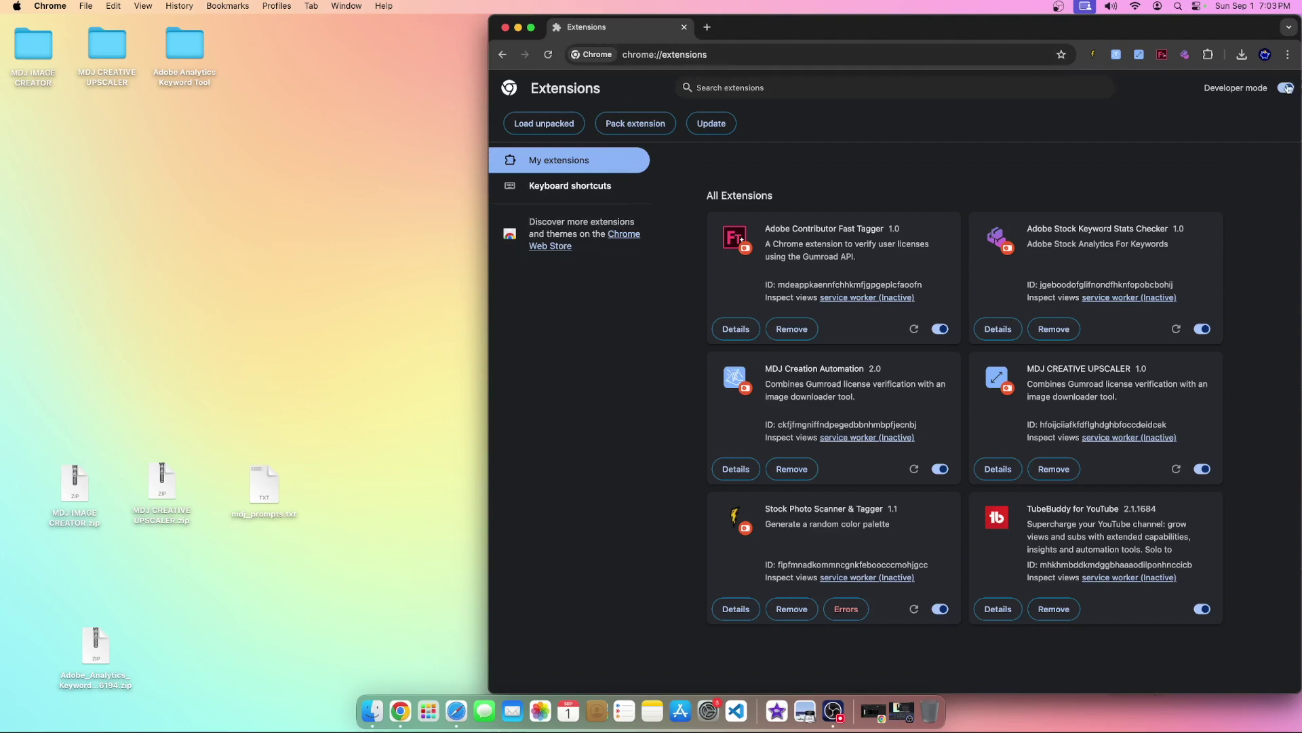
click(1288, 55)
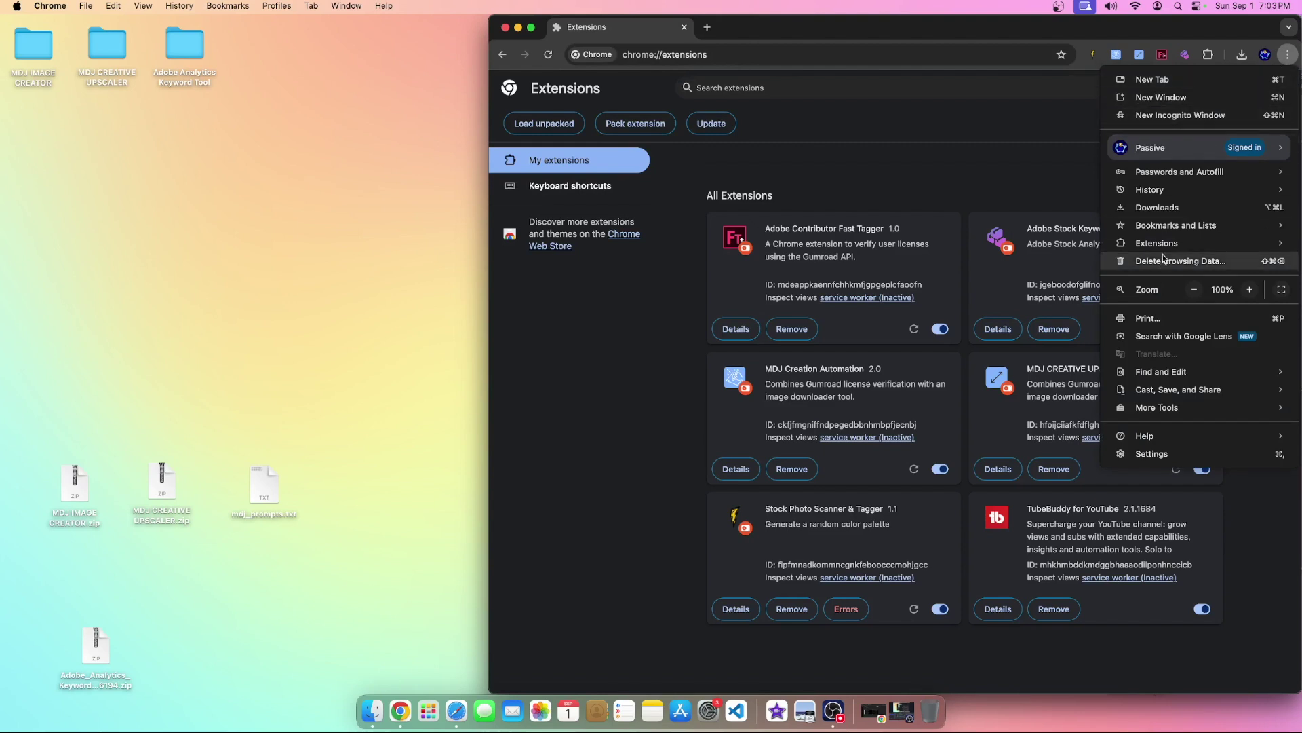
mouse_move(1198, 250)
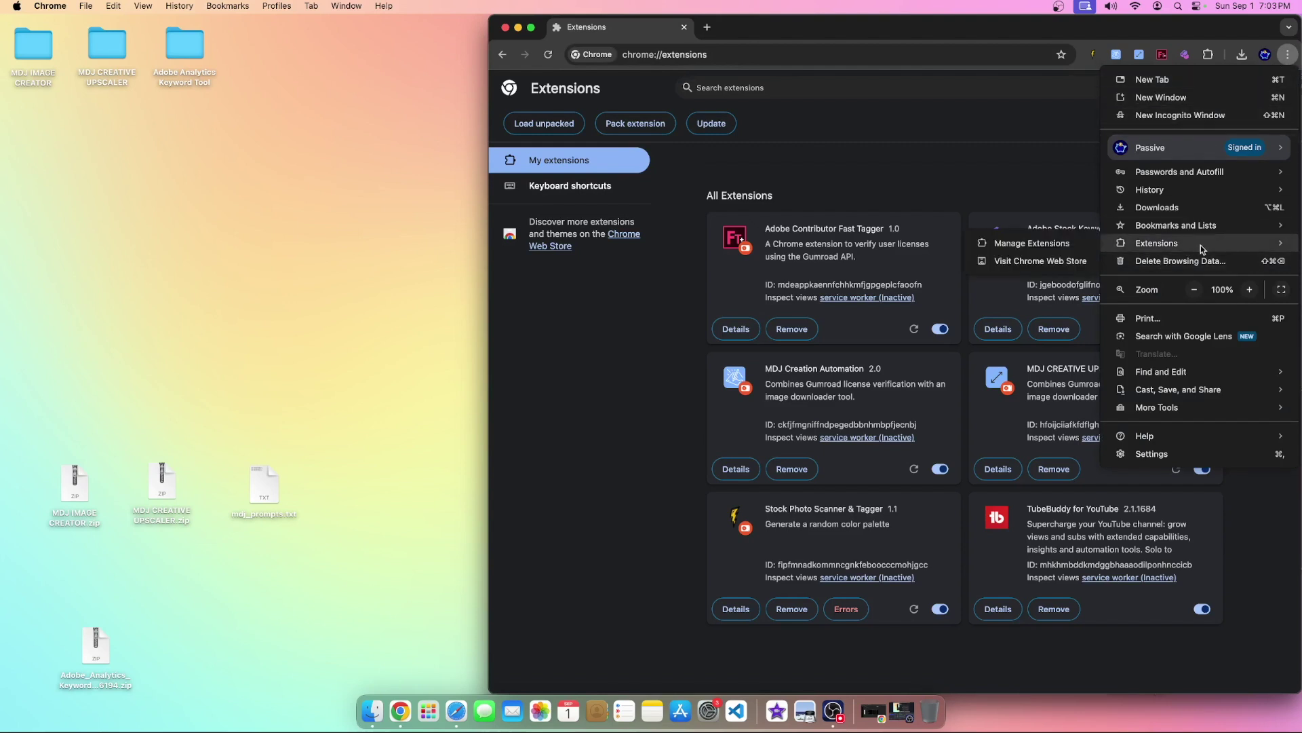
click(1045, 248)
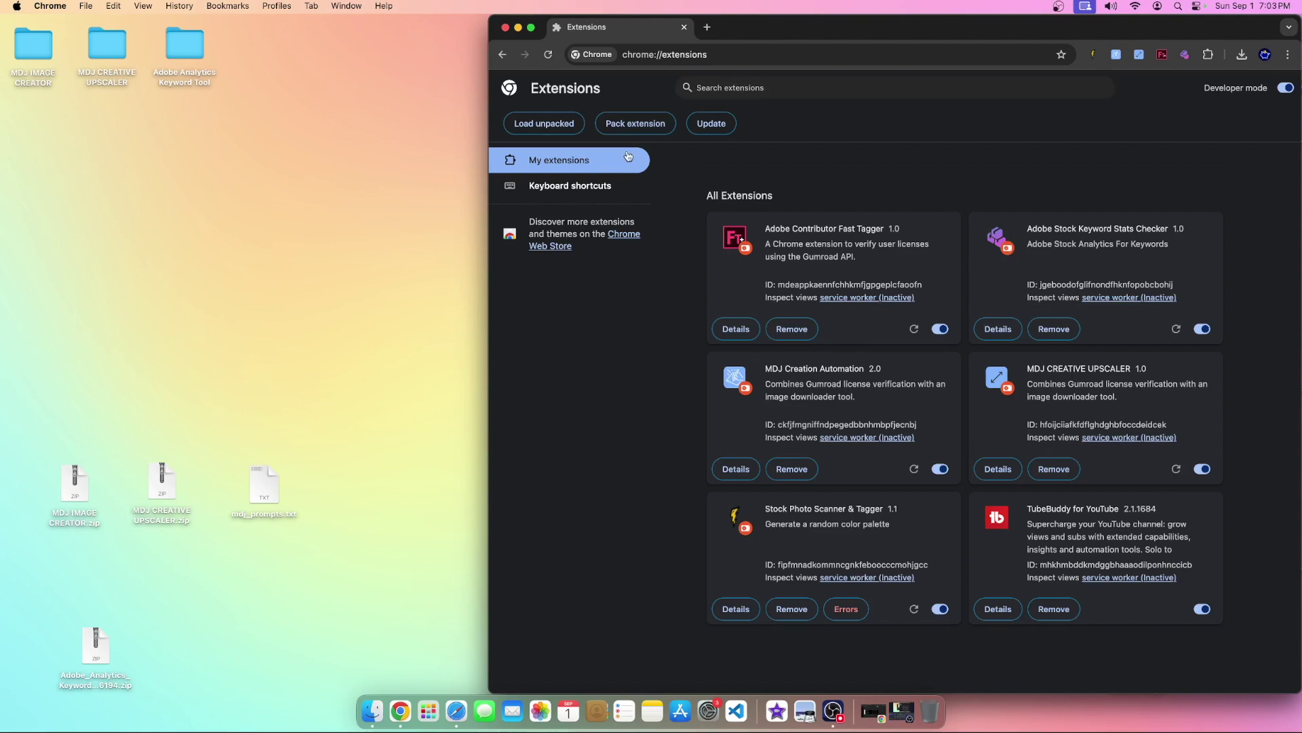
drag(1089, 28, 997, 26)
- Resize the Chrome Extensions window onto the right side, exposing the MDJ folders and zips
click(1198, 55)
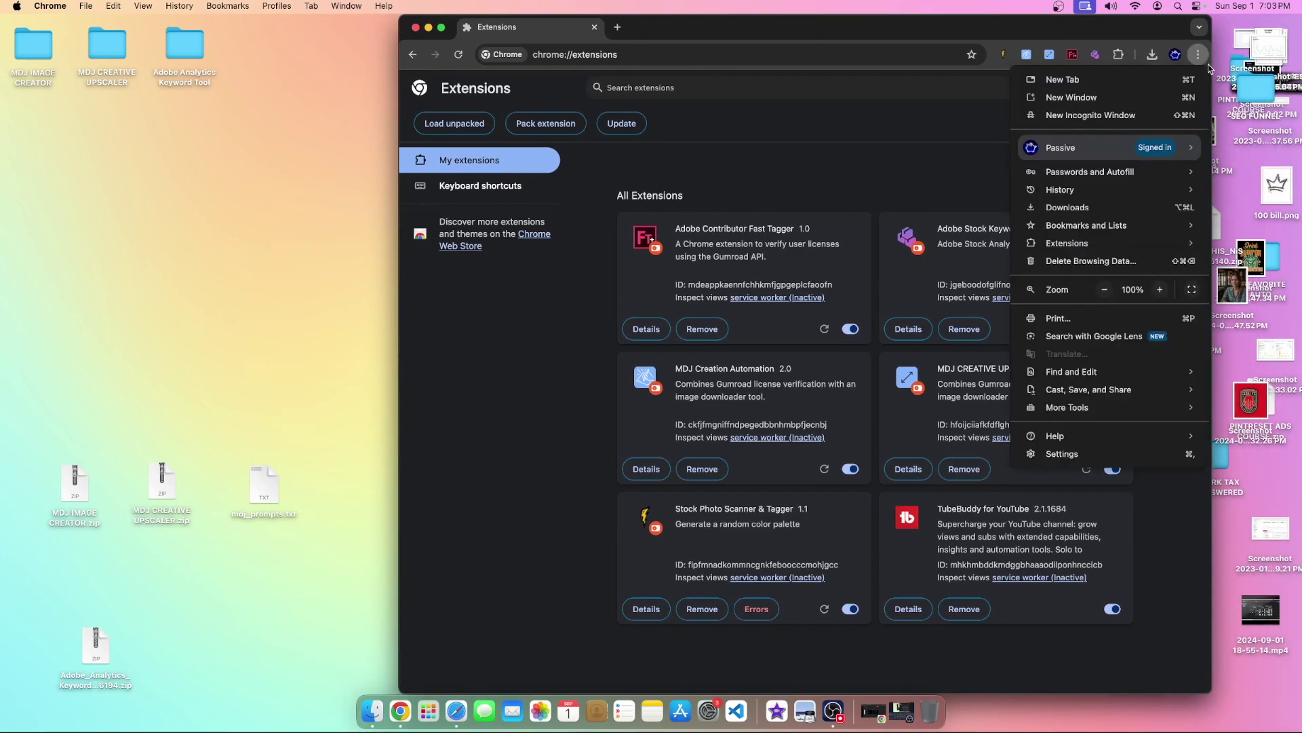
click(1213, 68)
drag(1214, 68, 1300, 67)
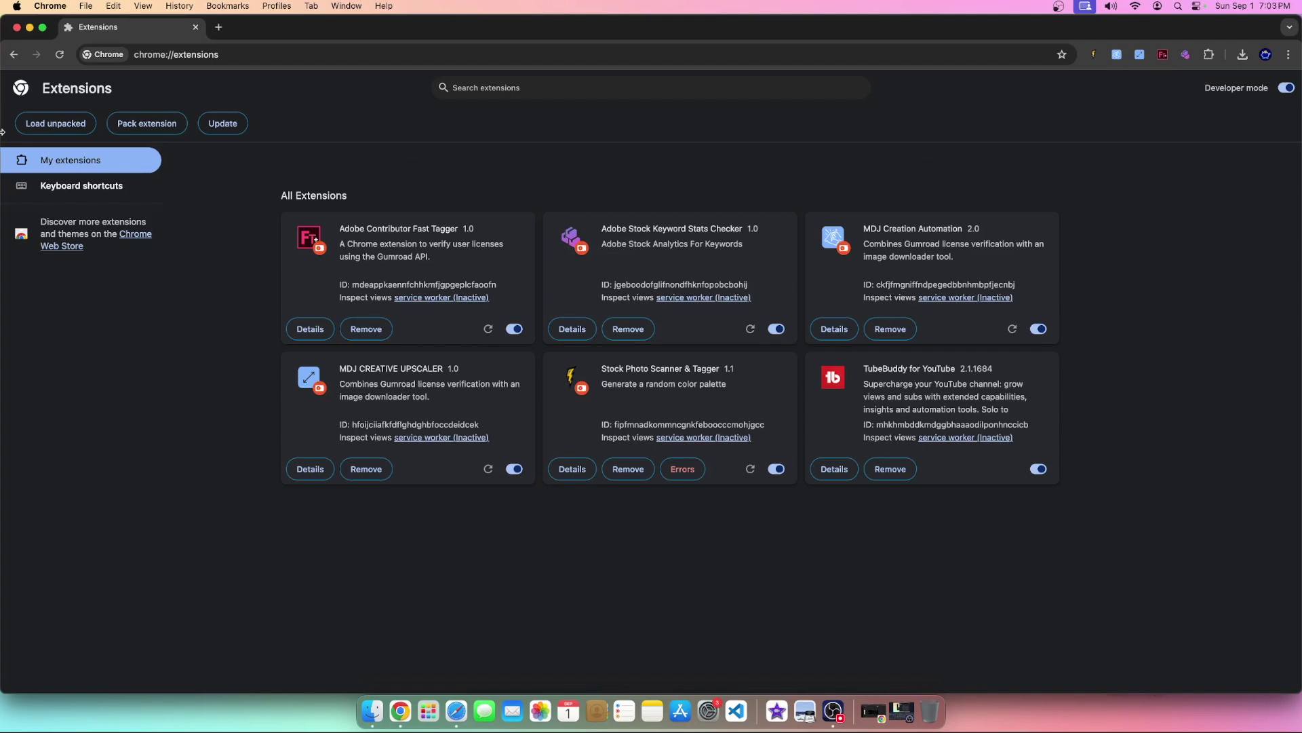
drag(3, 131, 456, 129)
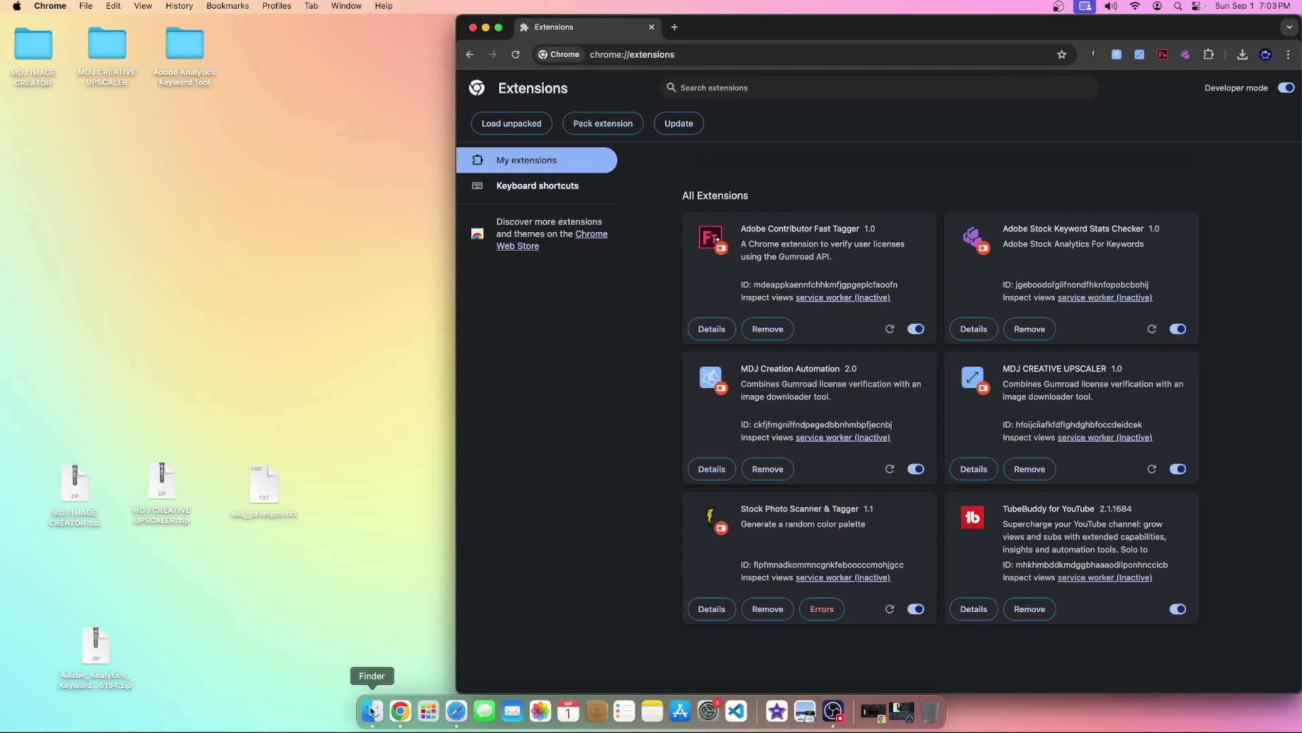
drag(50, 135, 235, 187)
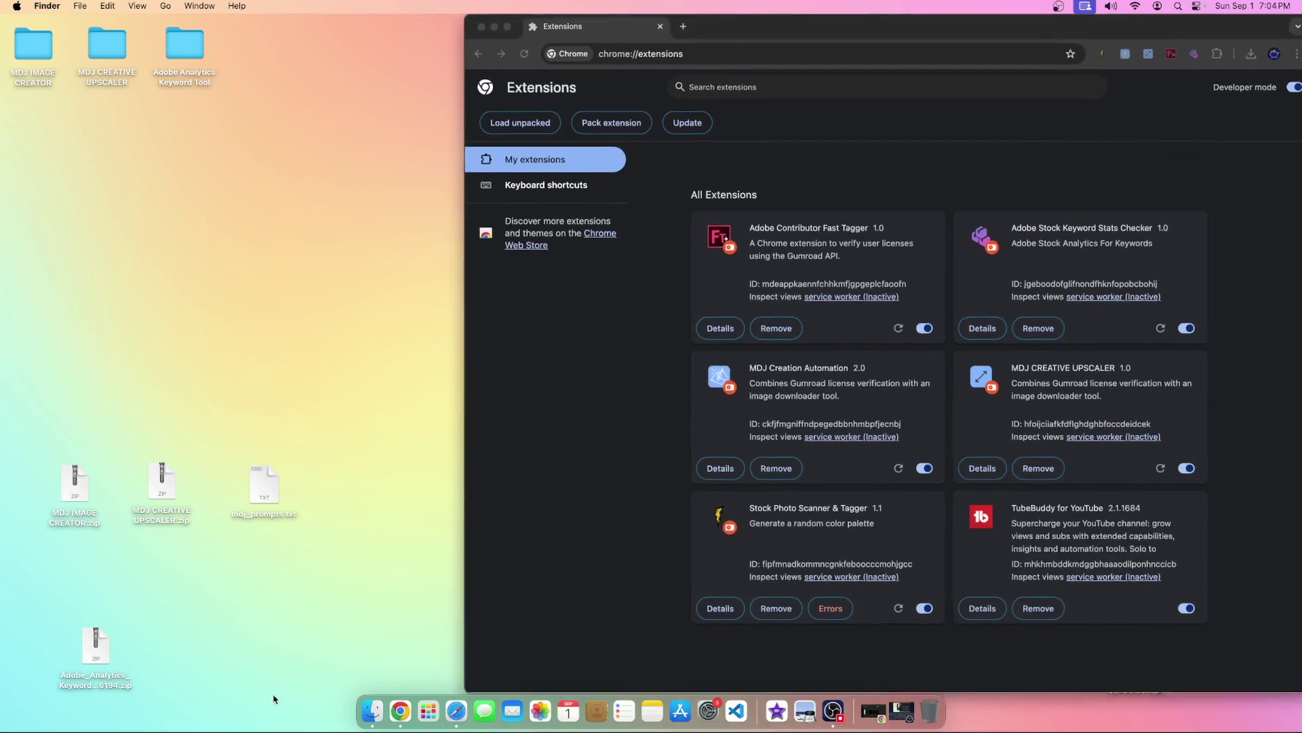
- Move Fast Title Tool.zip from Downloads onto the desktop and put Downloads away
click(372, 710)
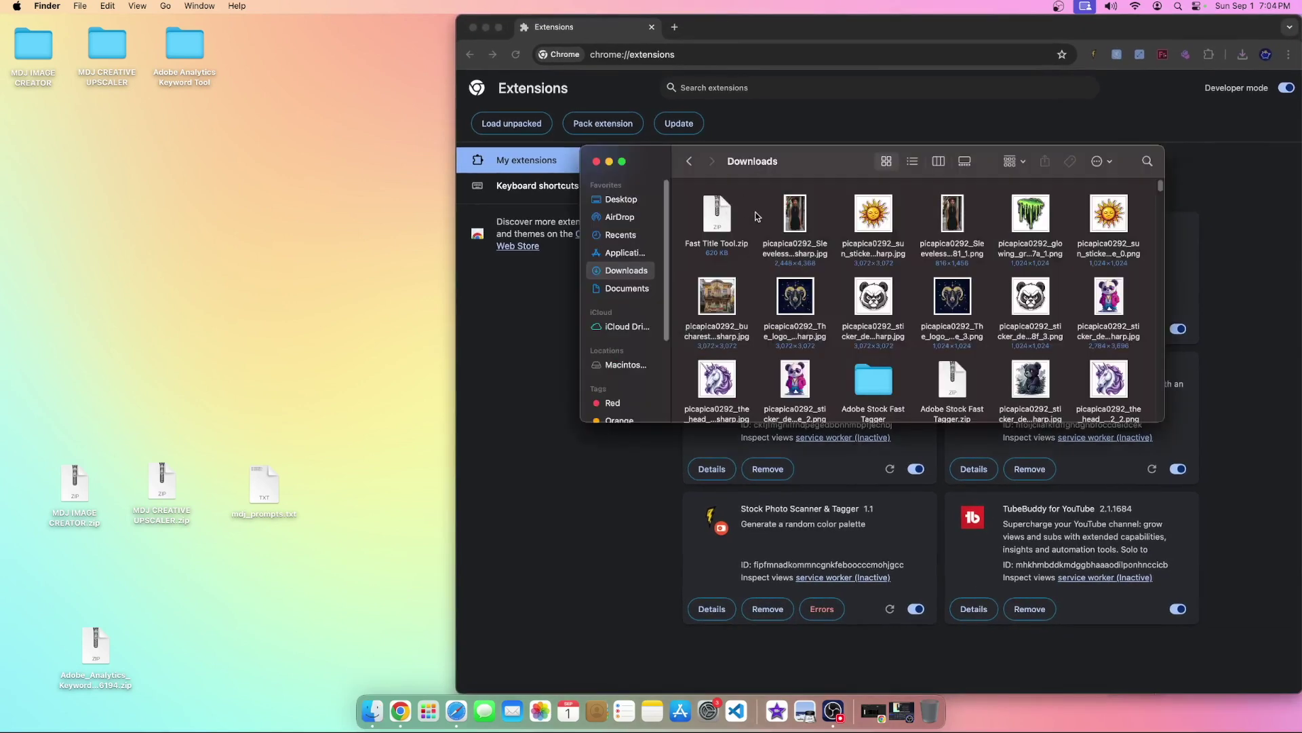
click(719, 219)
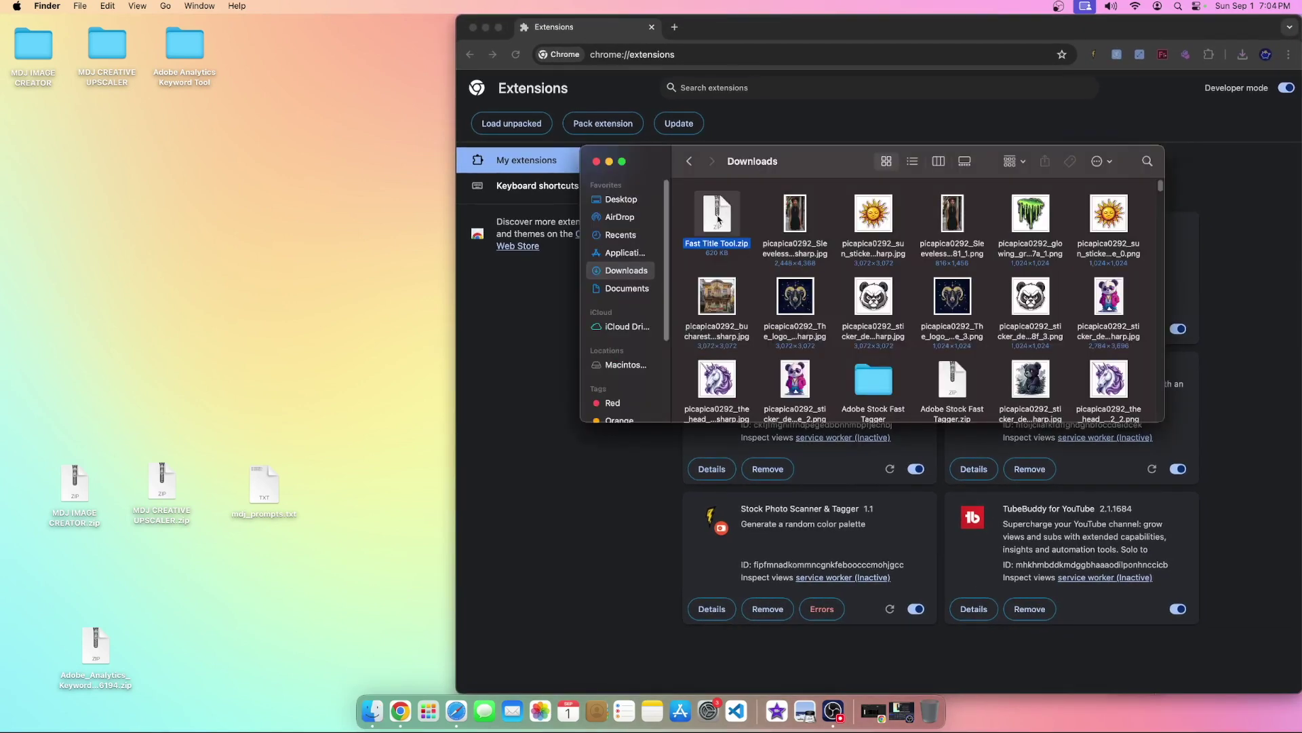
drag(719, 220, 169, 216)
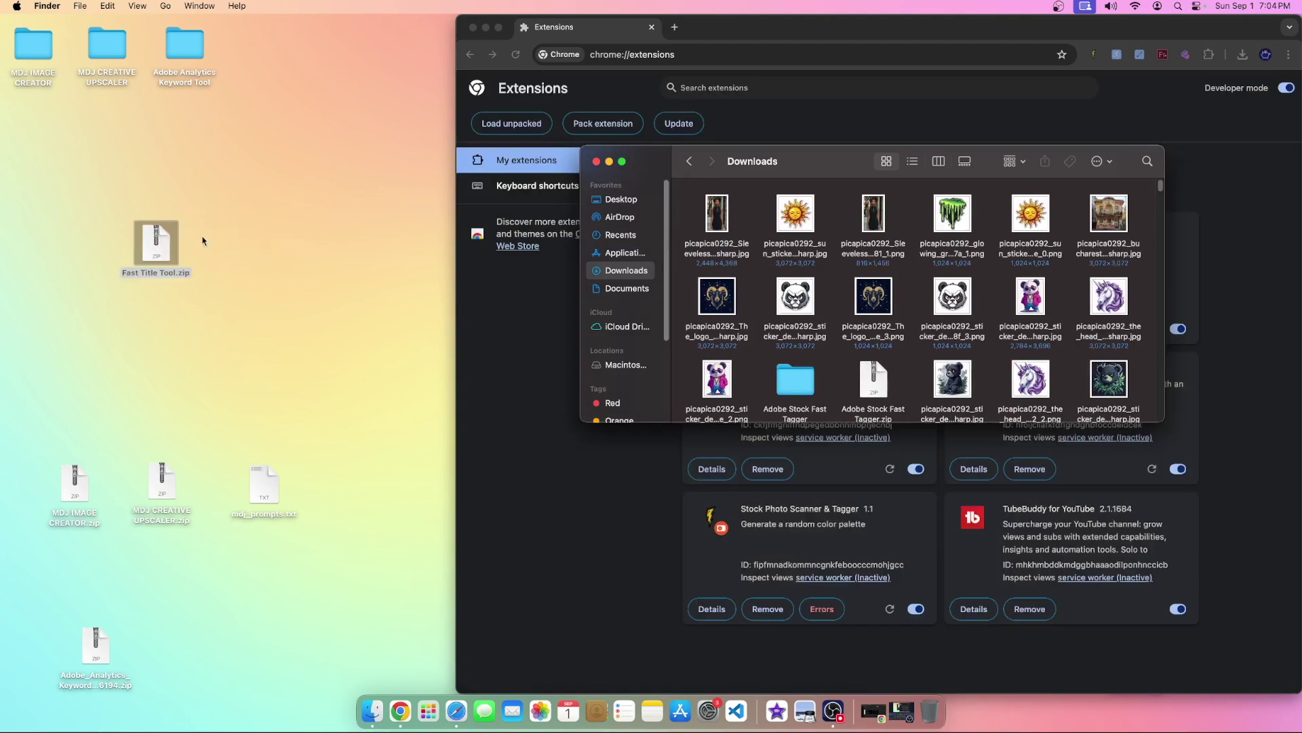
click(609, 161)
- Unzip Fast Title Tool.zip and arrange the extracted Fast Title Tool folder beside it
drag(139, 263, 128, 255)
double_click(140, 250)
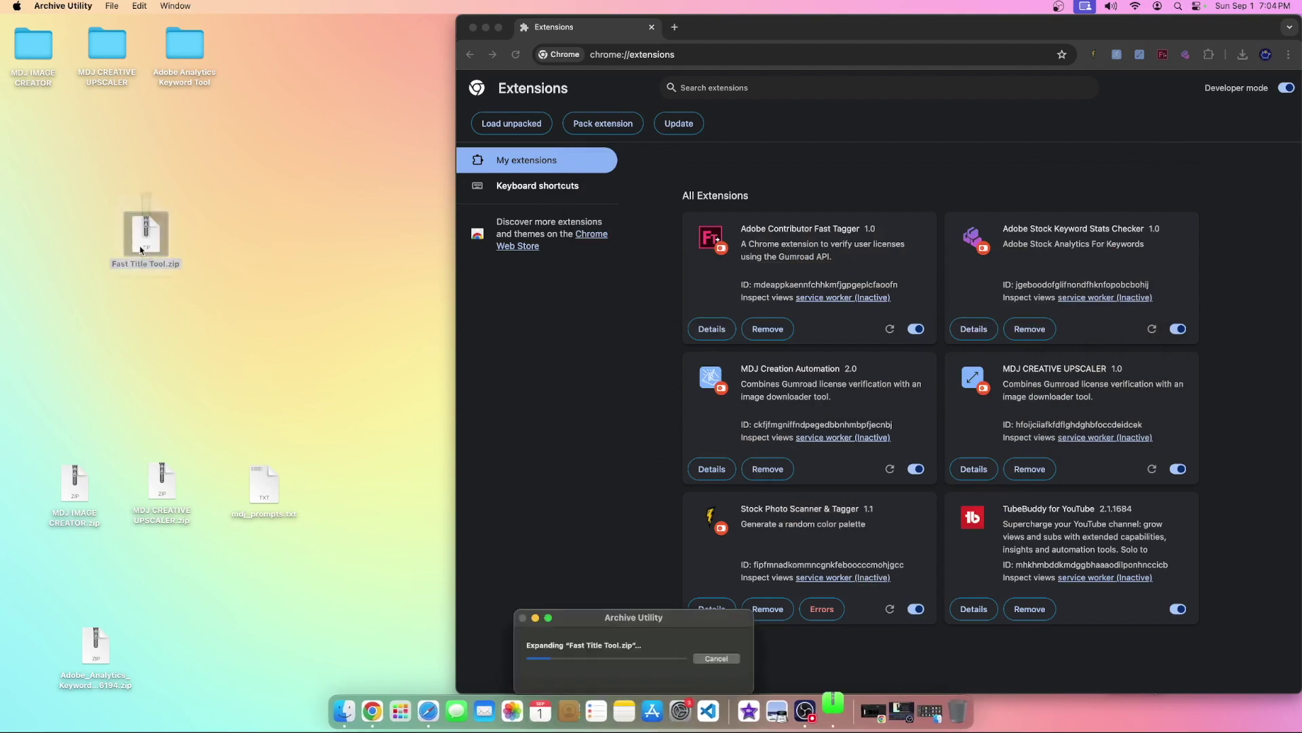
drag(156, 242, 235, 231)
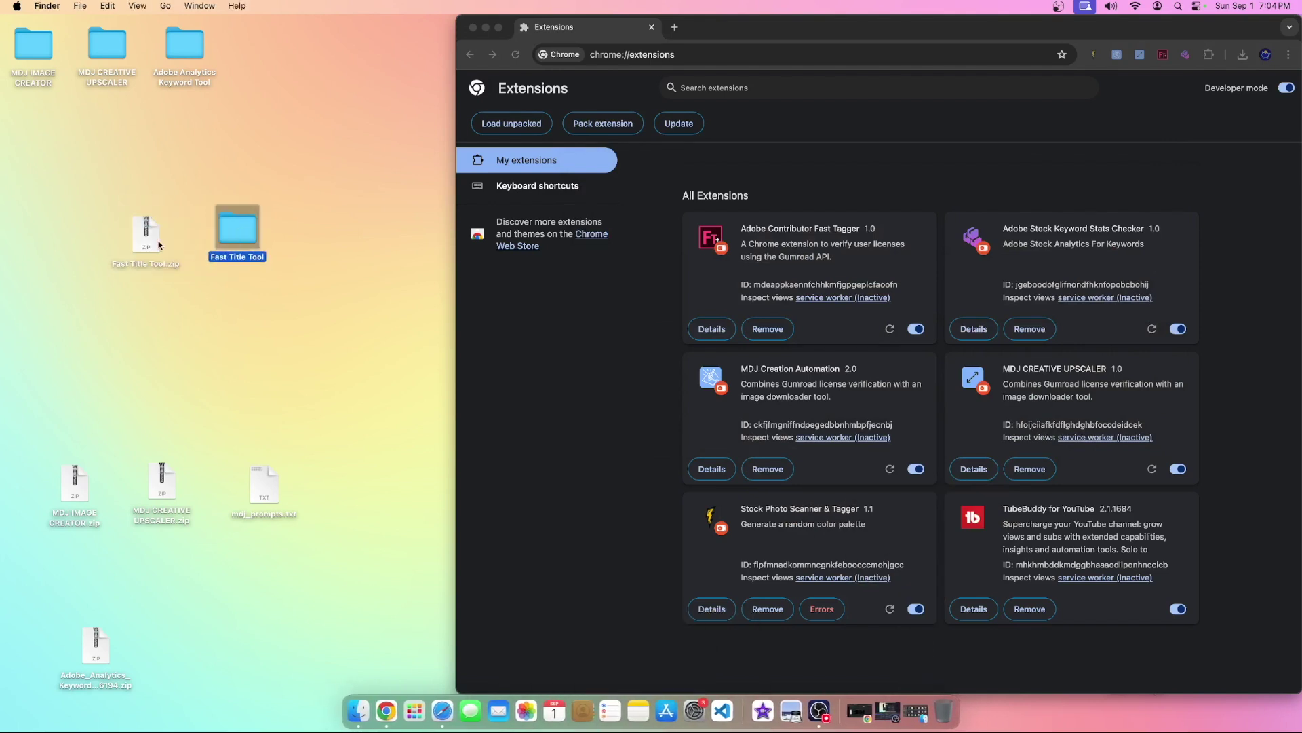
drag(136, 234, 91, 228)
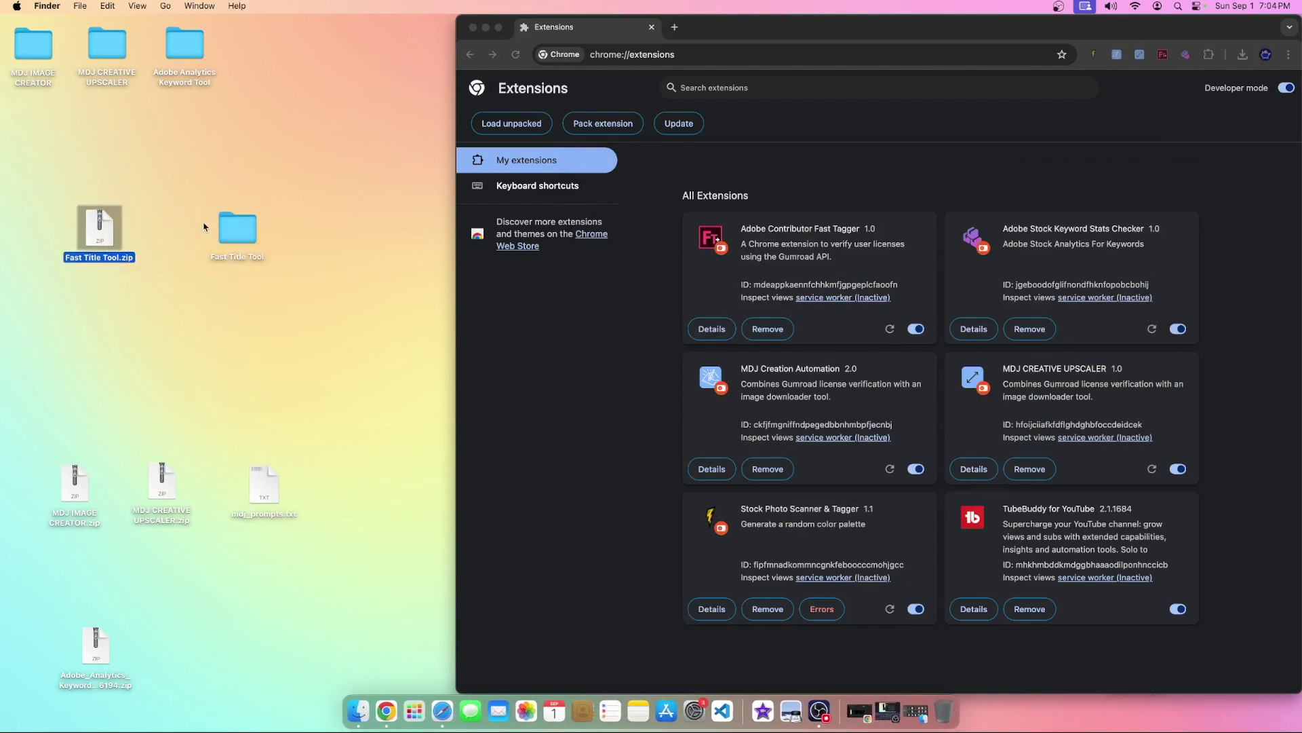
drag(248, 225, 852, 281)
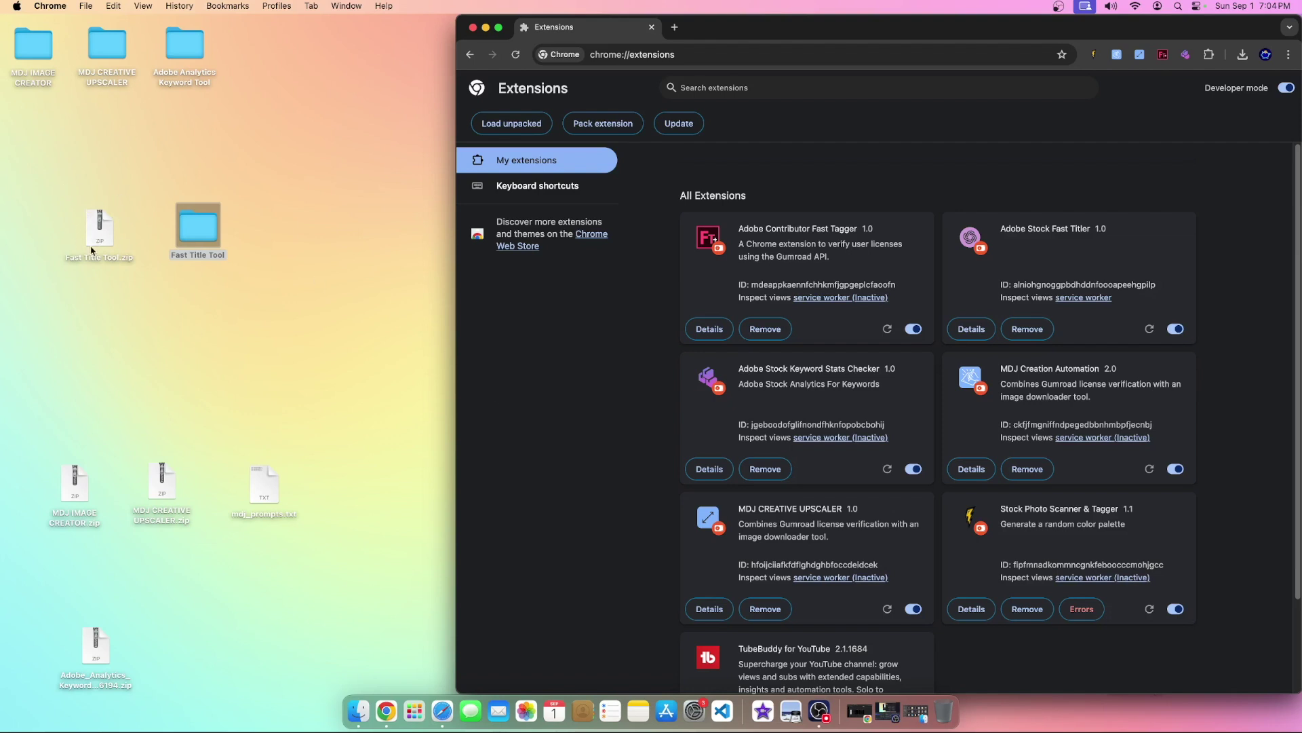
- Look through the Fast Title Tool folder's files in icon view, then close it
double_click(199, 226)
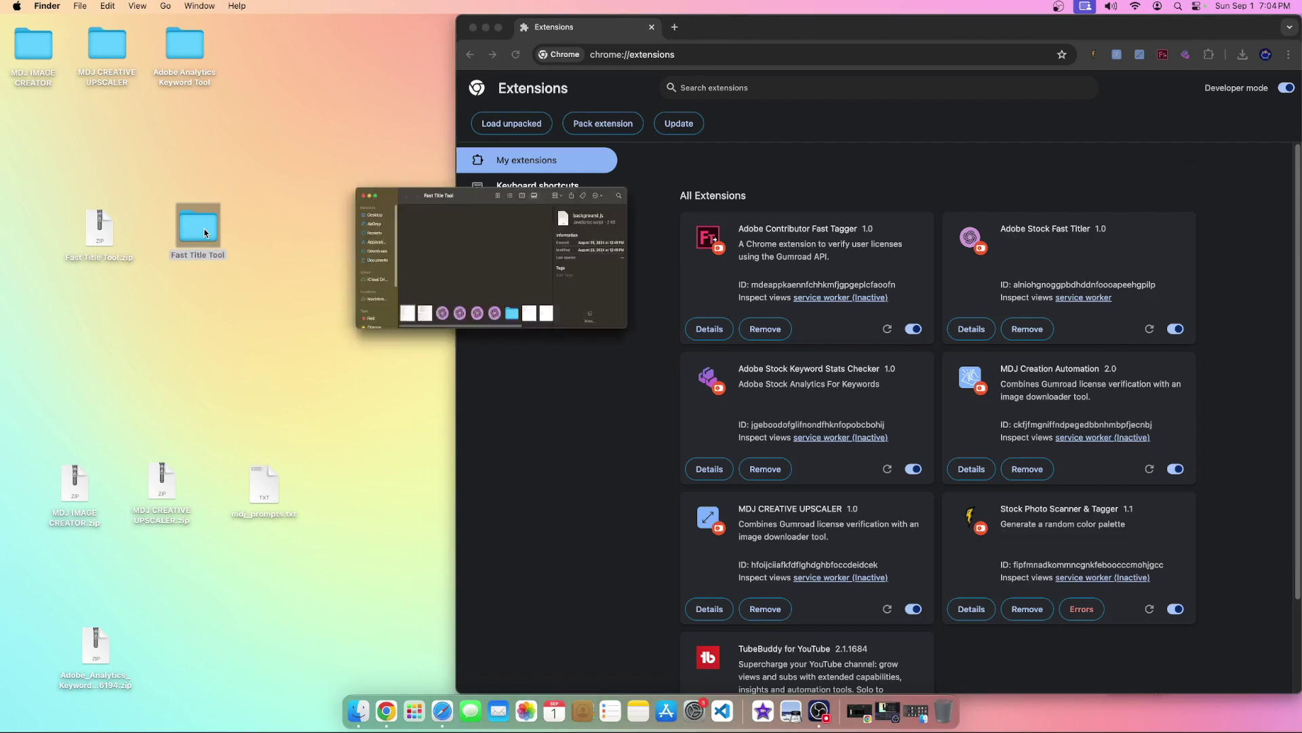
click(794, 411)
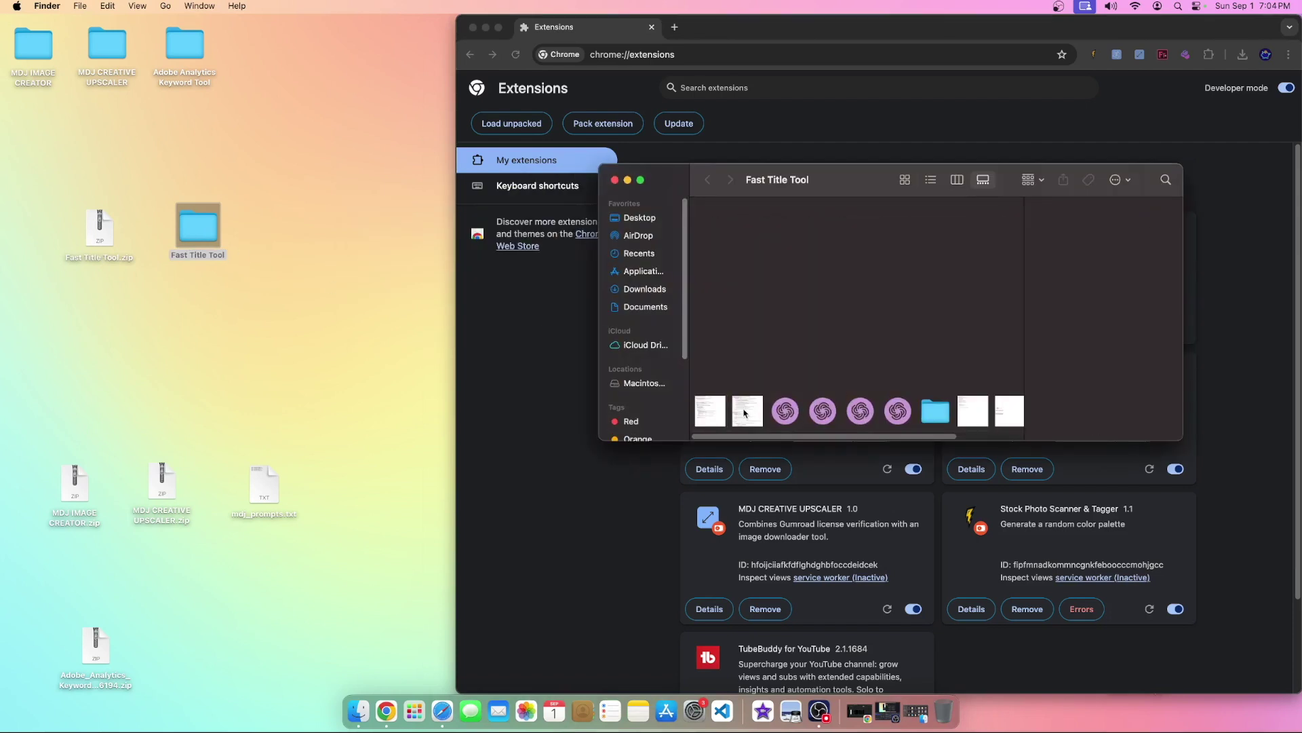
click(749, 412)
click(997, 406)
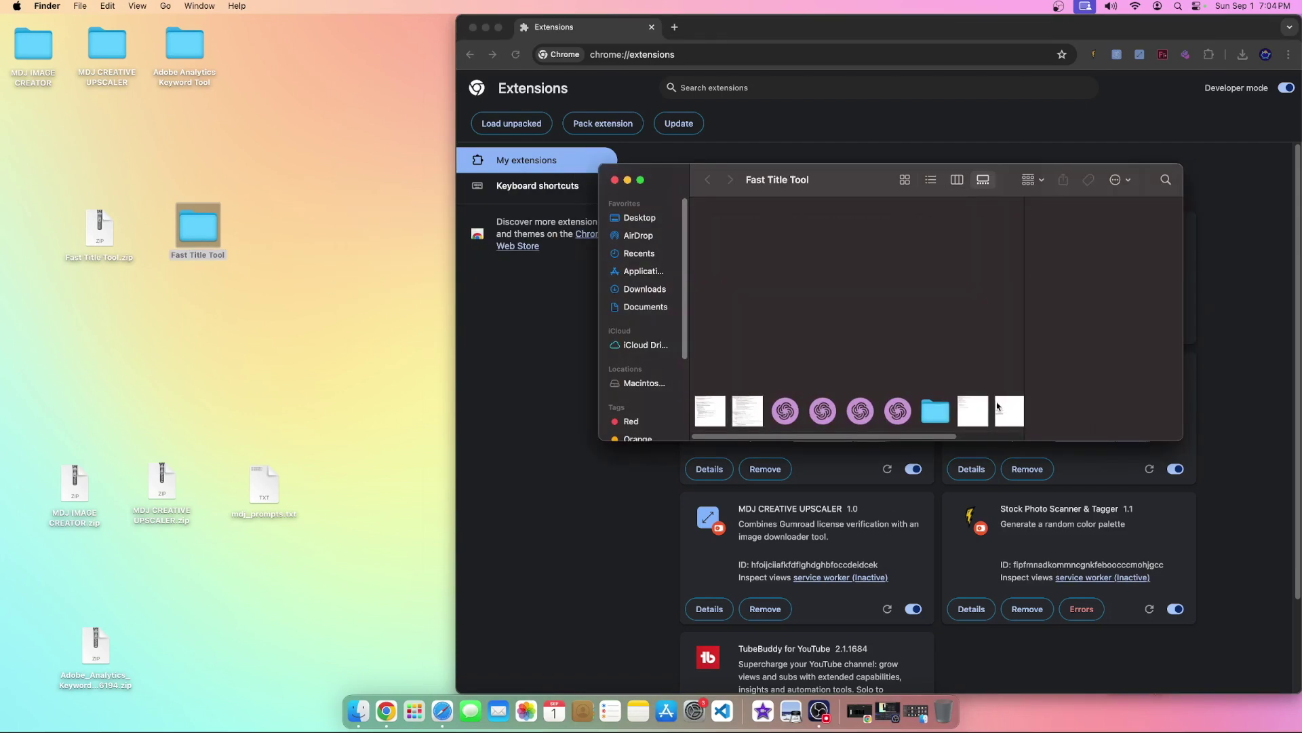
click(902, 182)
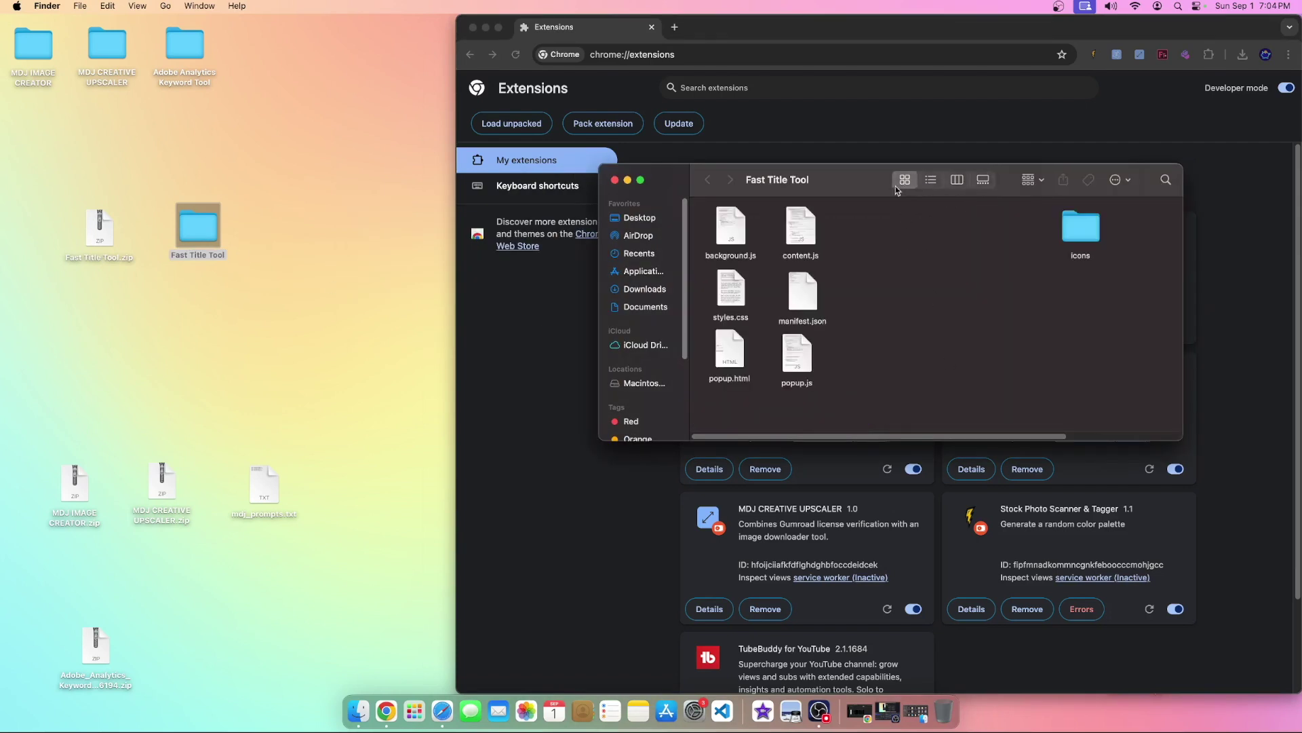
click(614, 180)
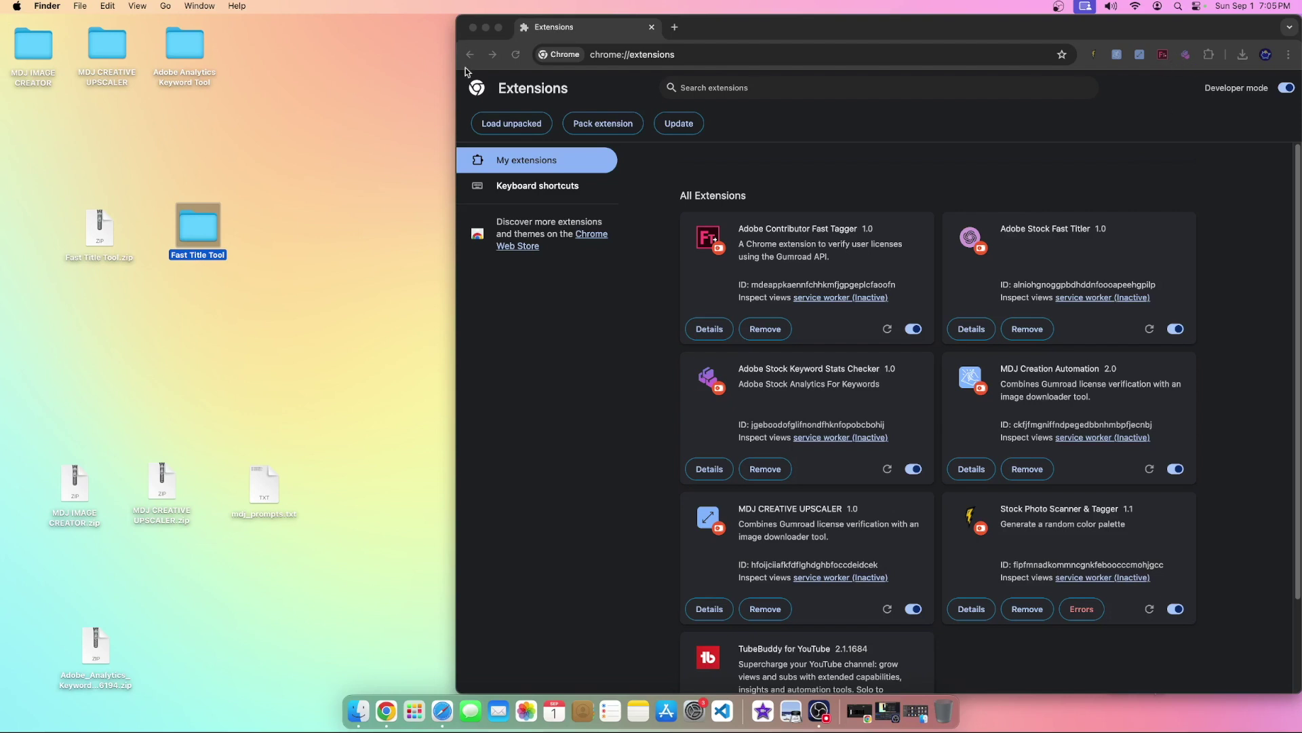
- Widen Chrome's Extensions page to fill the screen, showing Adobe Stock Fast Titler 1.0
drag(457, 66, 1, 68)
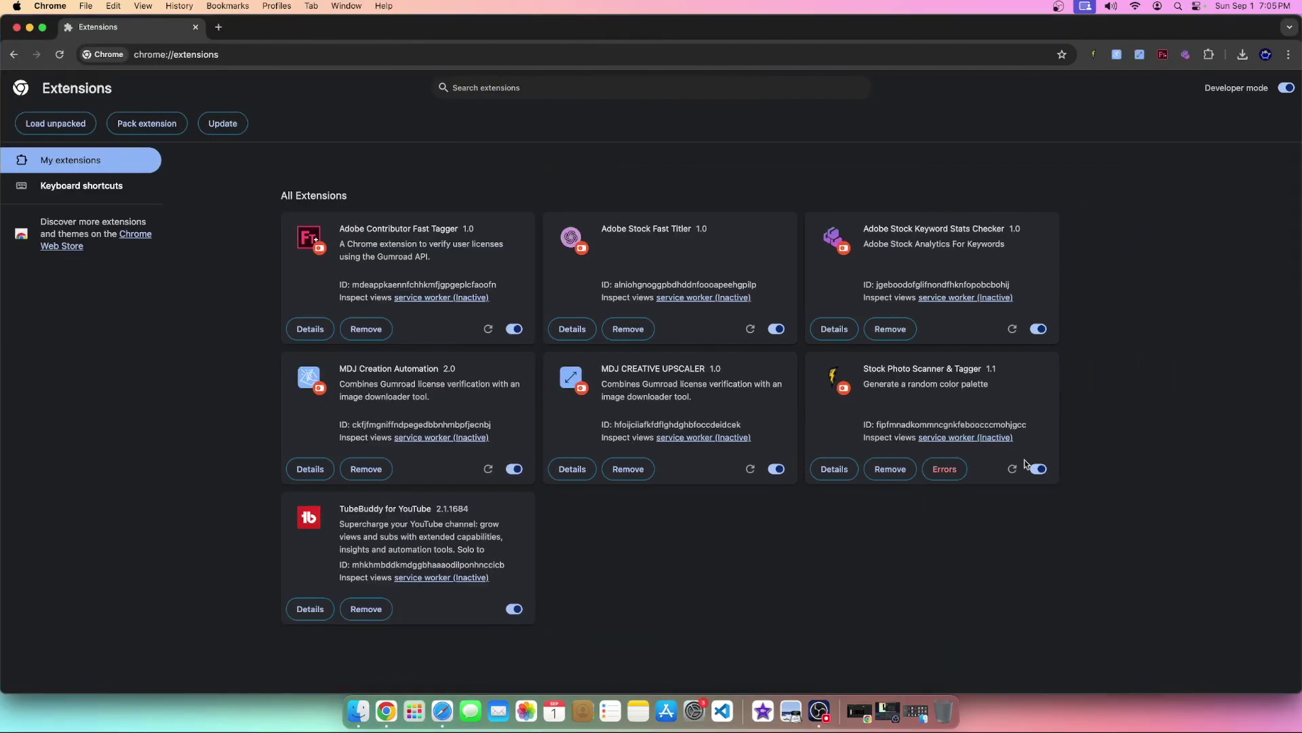
drag(585, 228, 698, 231)
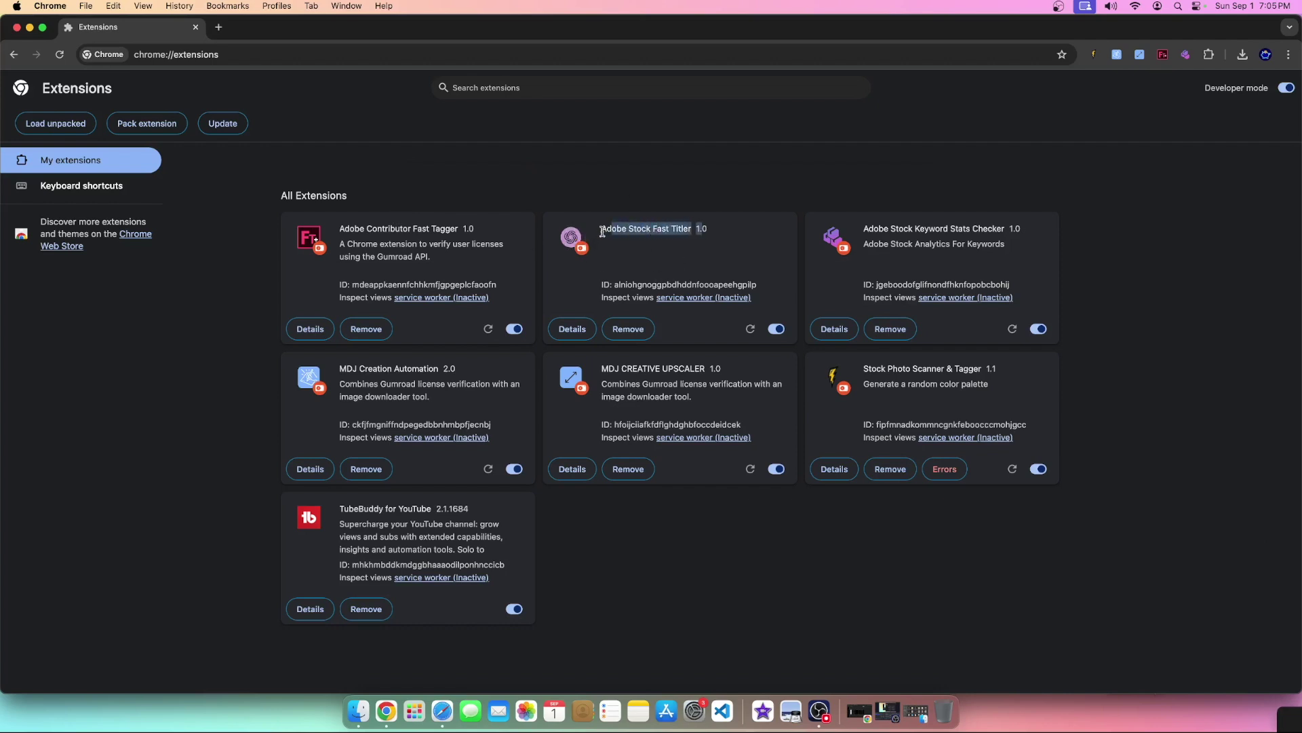
click(602, 234)
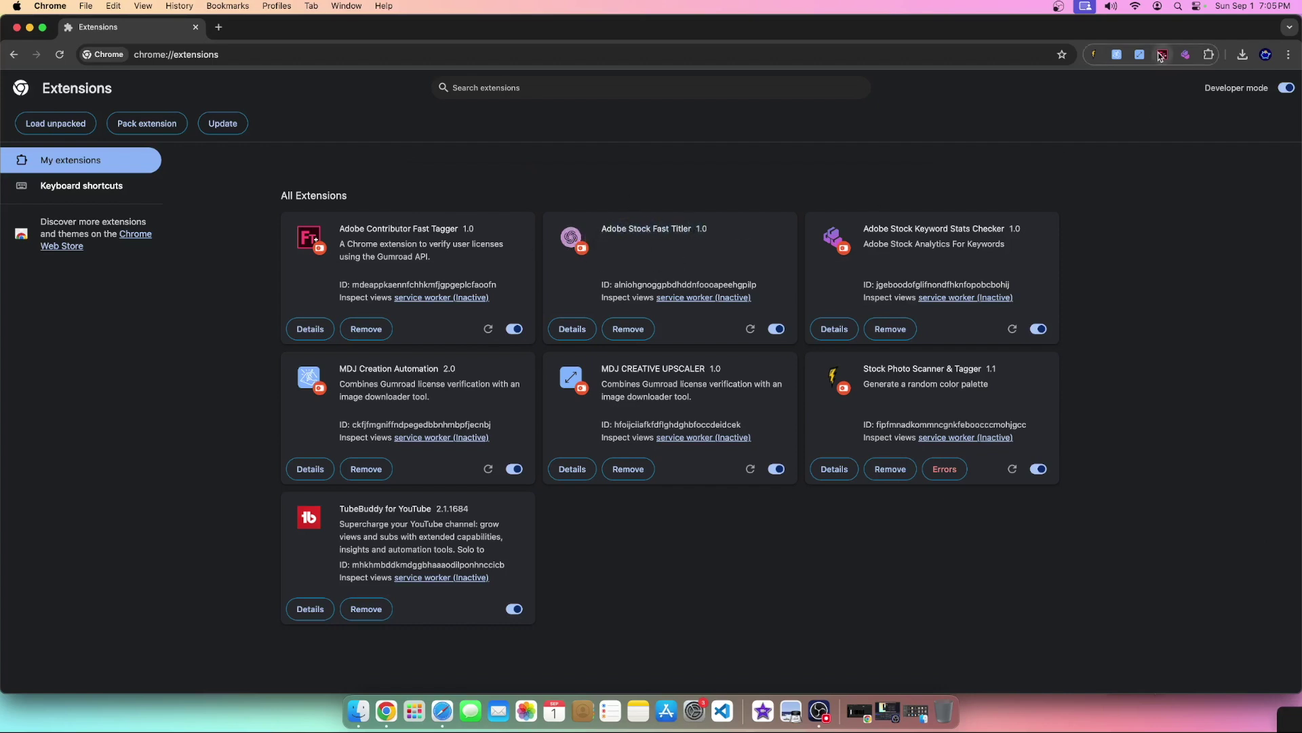
- Pin Adobe Stock Fast Titler to the toolbar and open its Title Maker license-key popup
click(1206, 56)
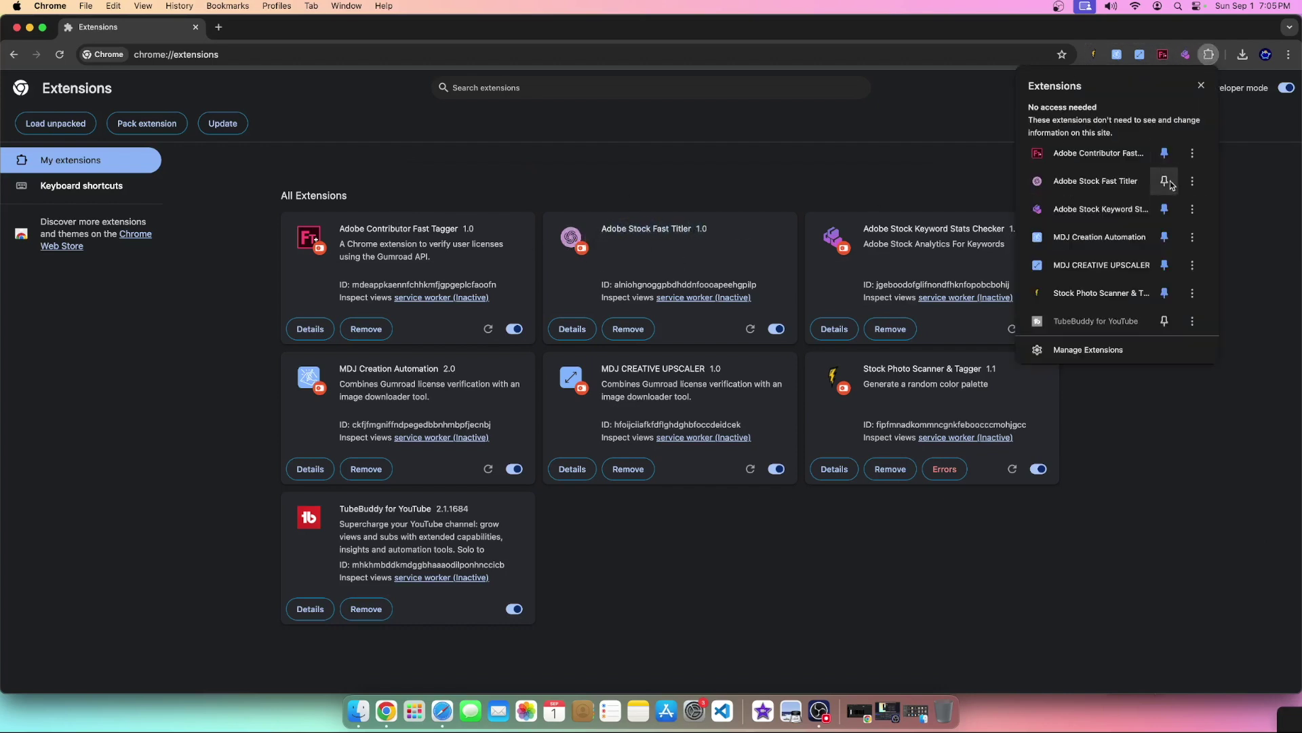
click(1206, 58)
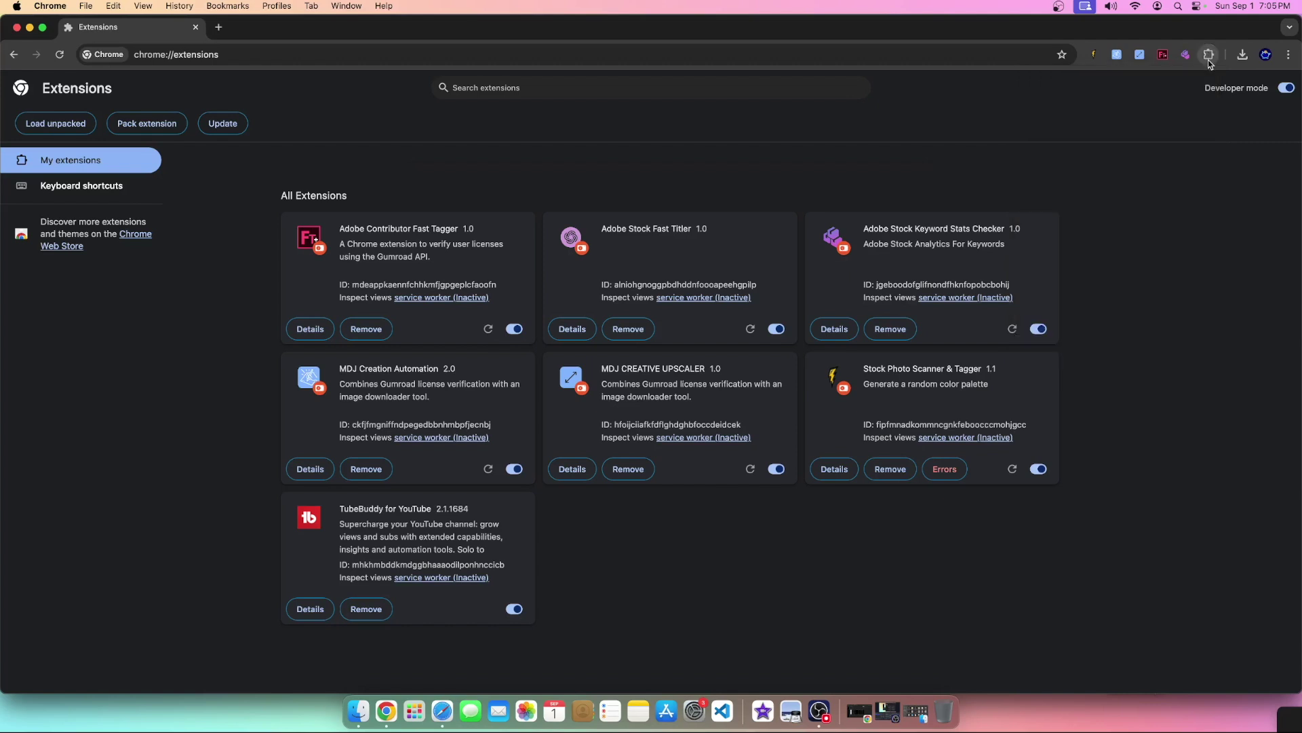
click(1207, 59)
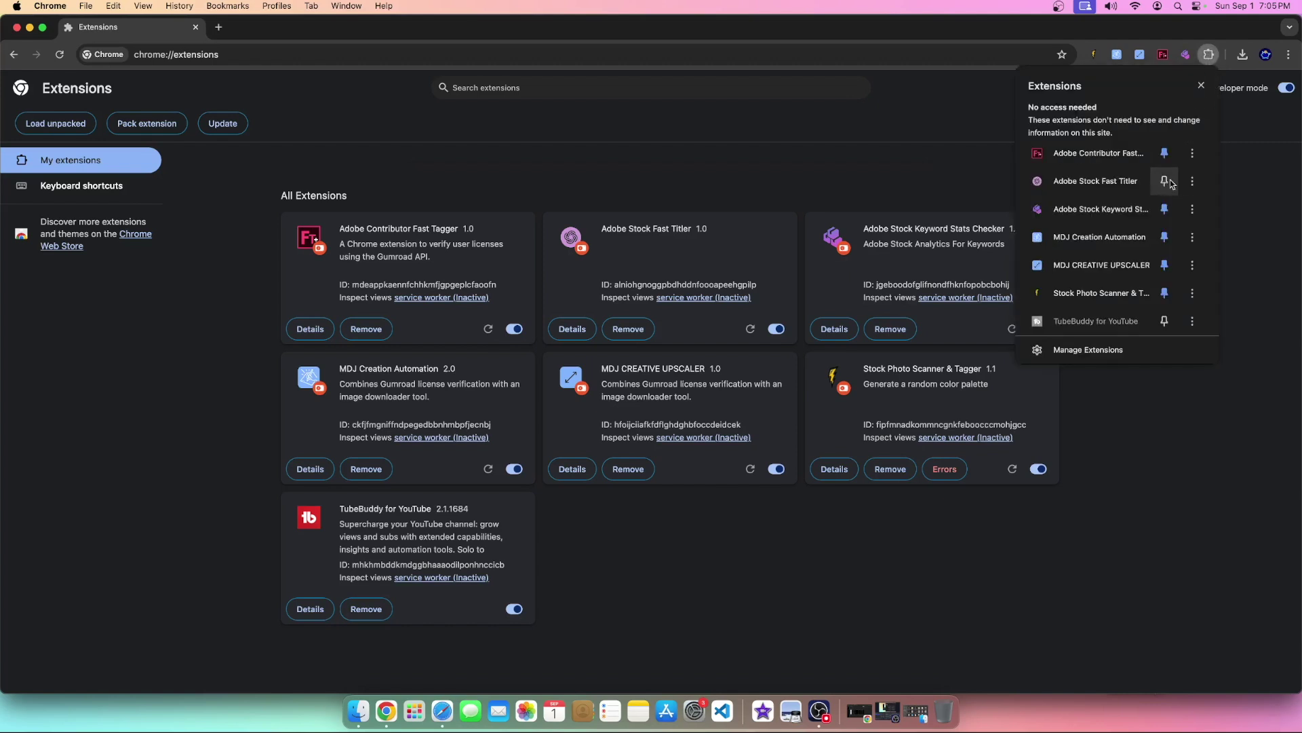
click(1164, 182)
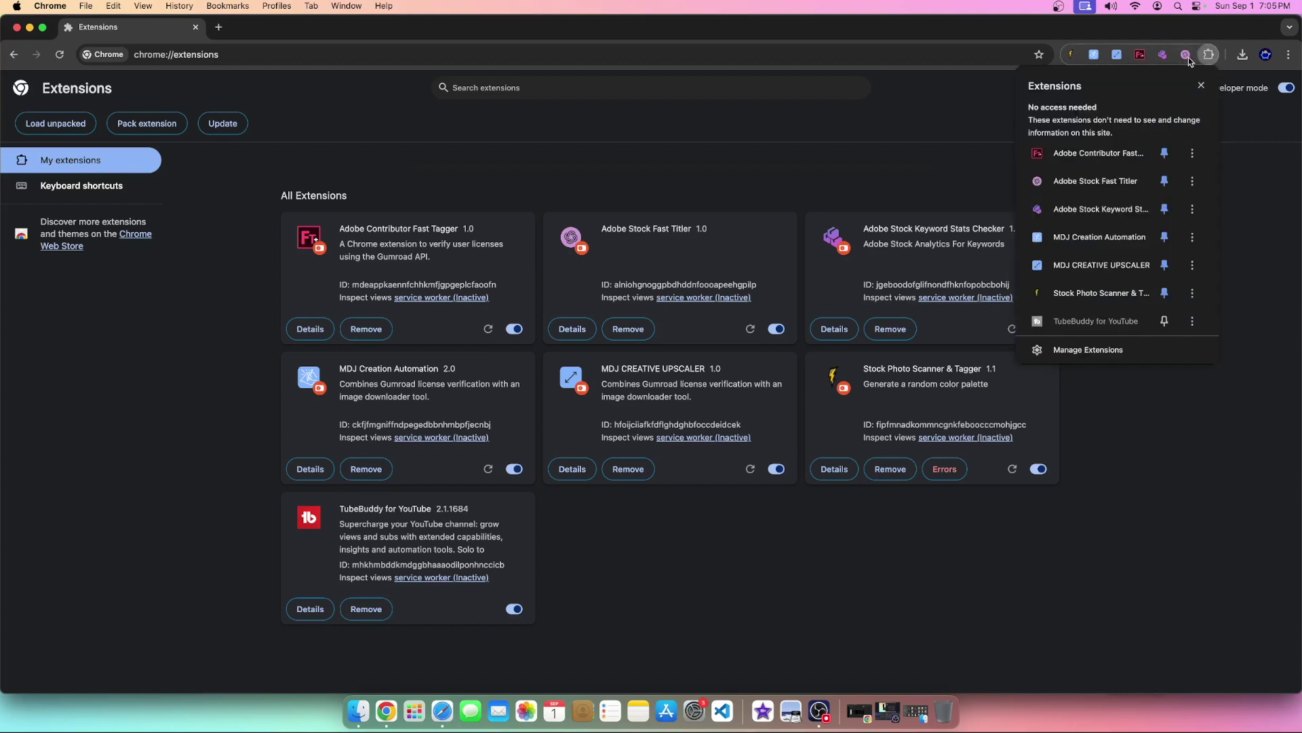
click(1185, 54)
scroll(1096, 350, down, 1)
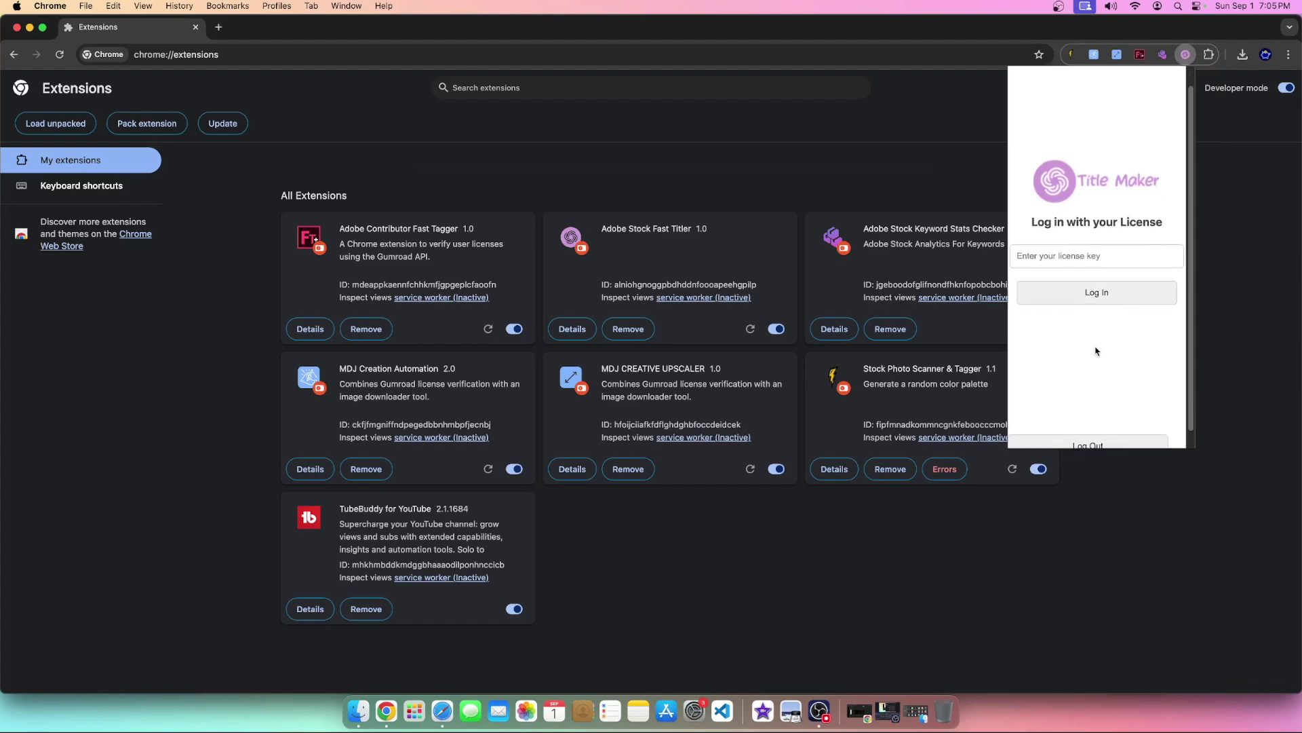
scroll(1089, 350, up, 1)
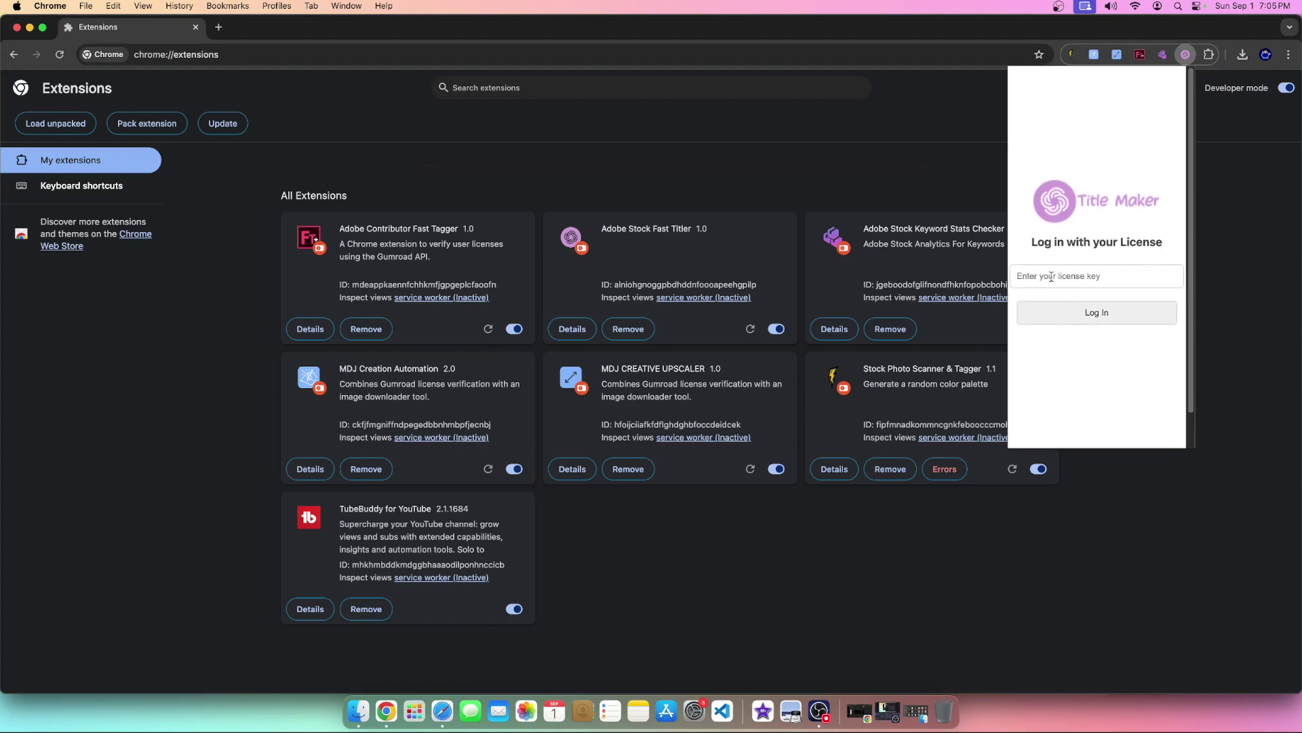
- Check the Fast Titler popup's API key field, then bring OBS Studio forward
click(794, 617)
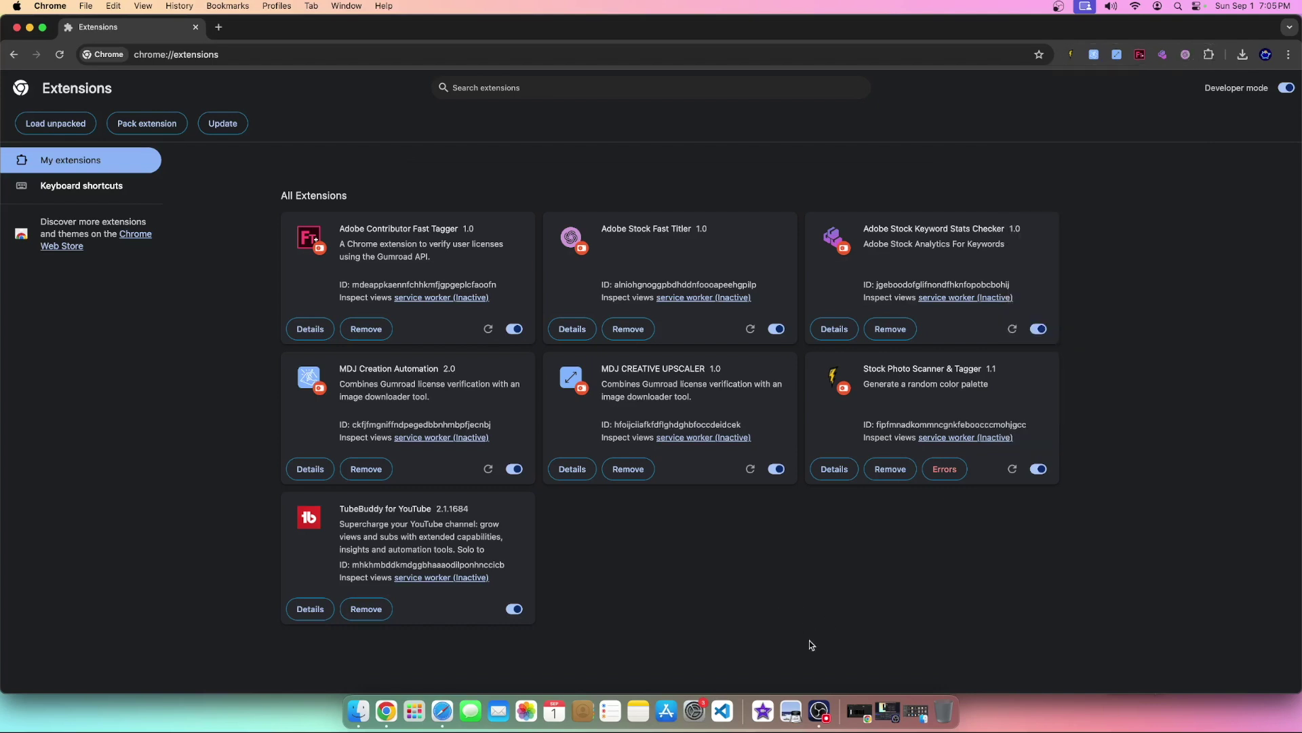
click(820, 711)
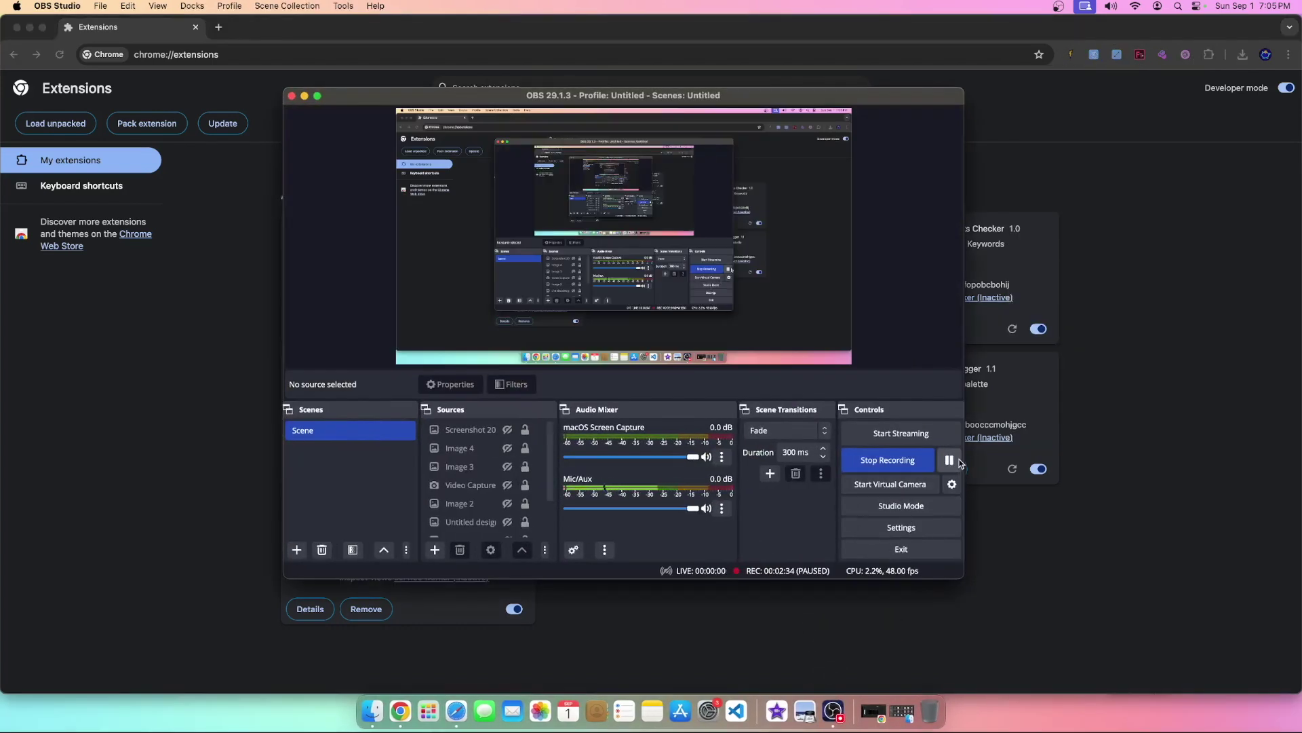
click(1214, 166)
click(1185, 54)
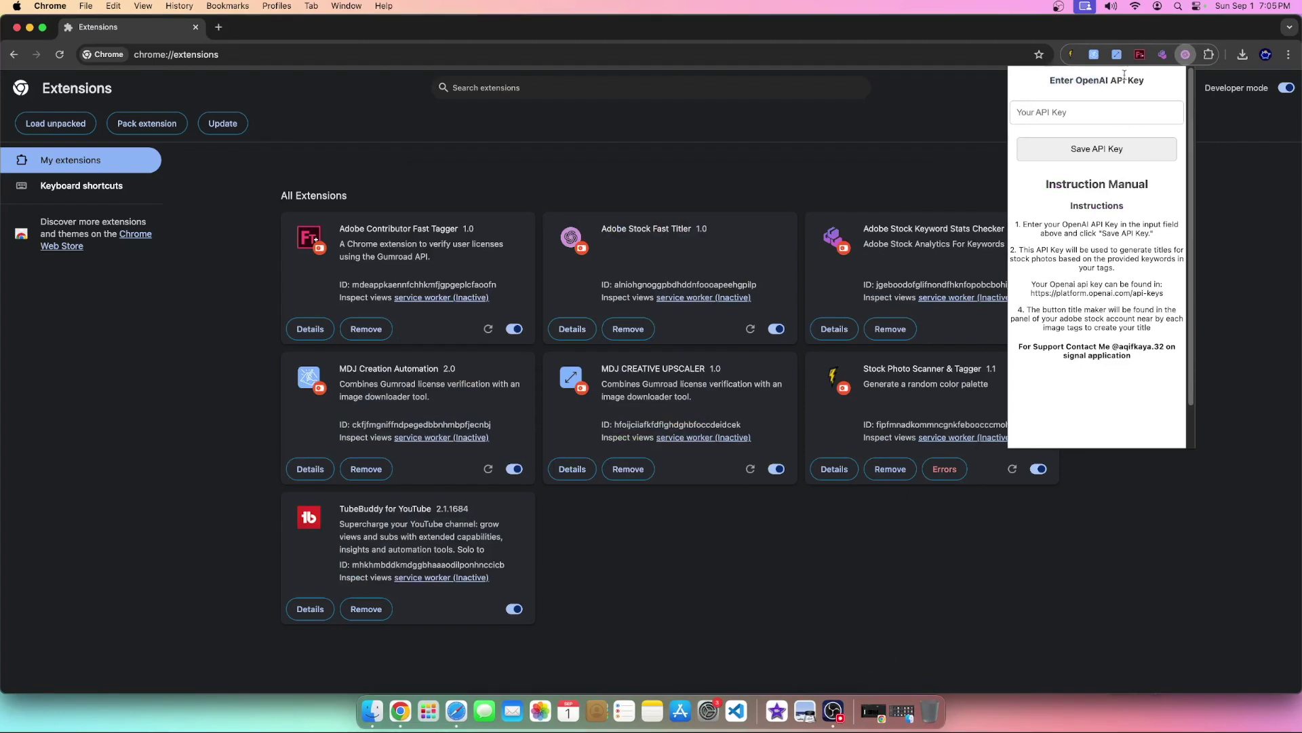
click(1259, 212)
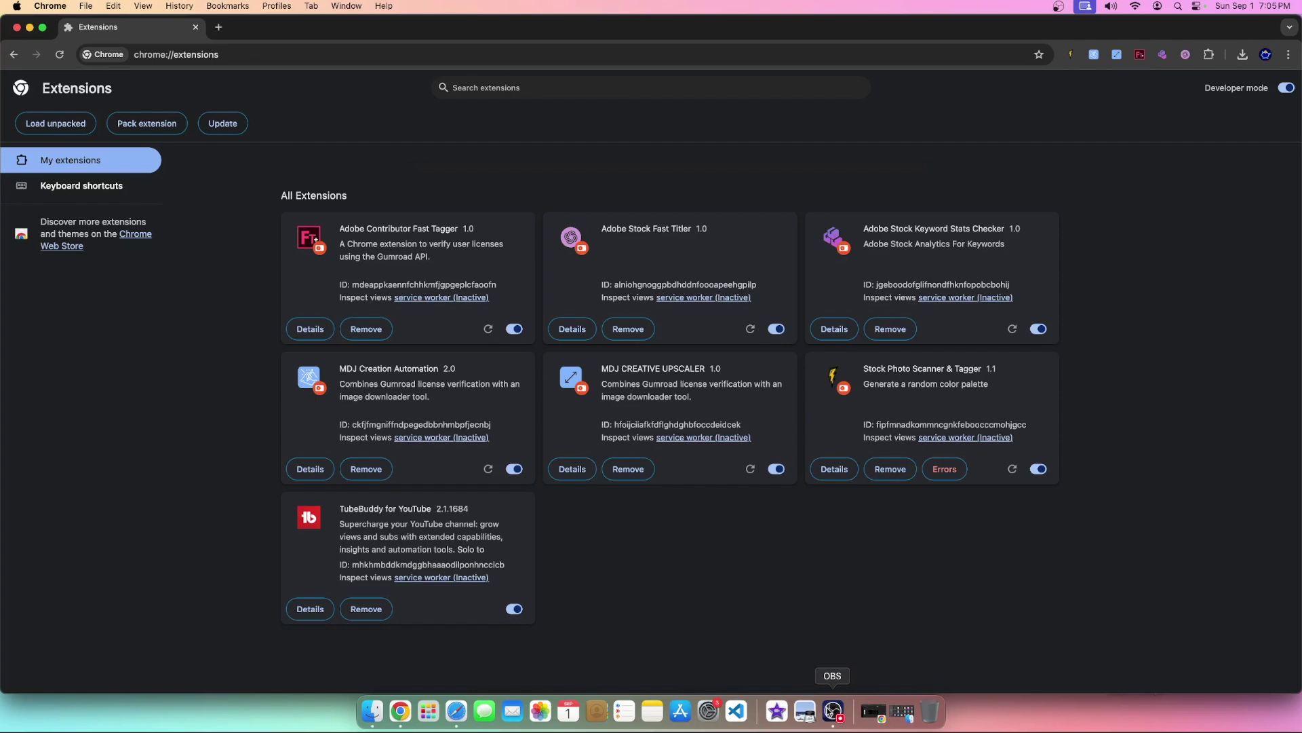
click(831, 710)
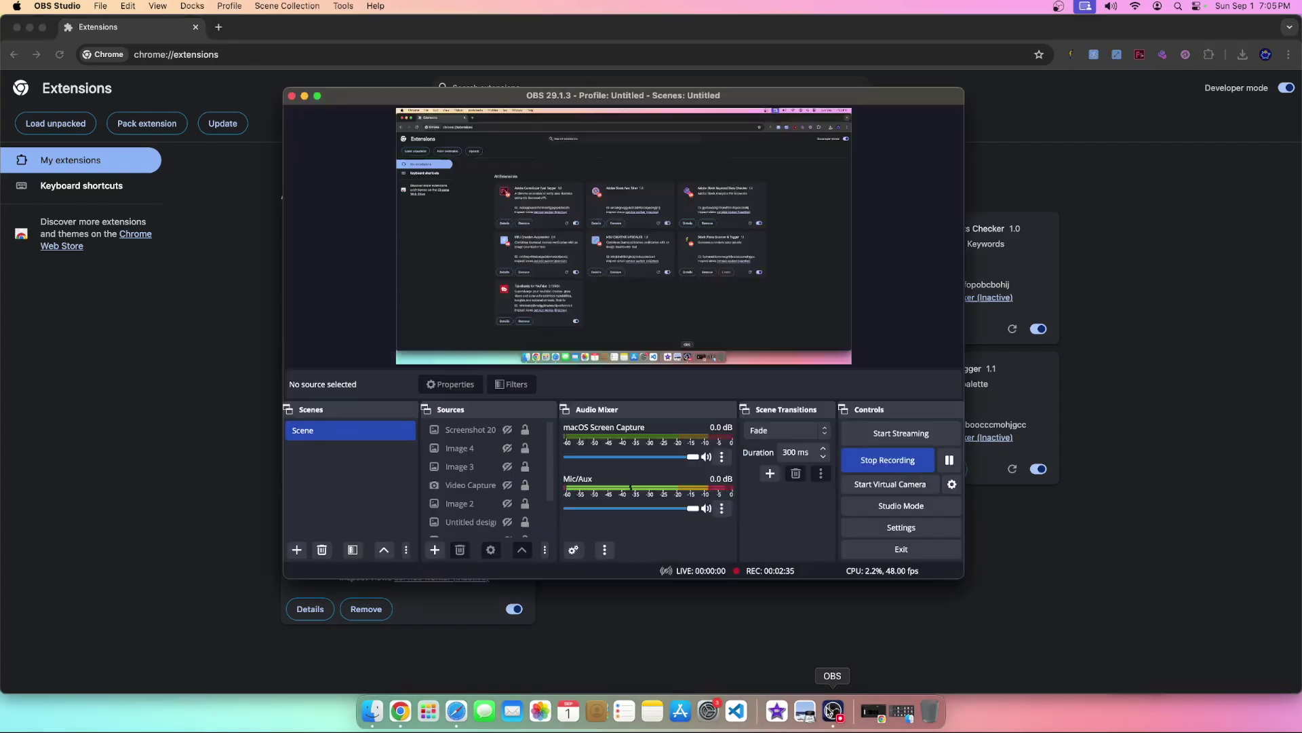
- Resume recording, go from OpenAI's API page to the Platform dashboard, and open API keys
click(950, 460)
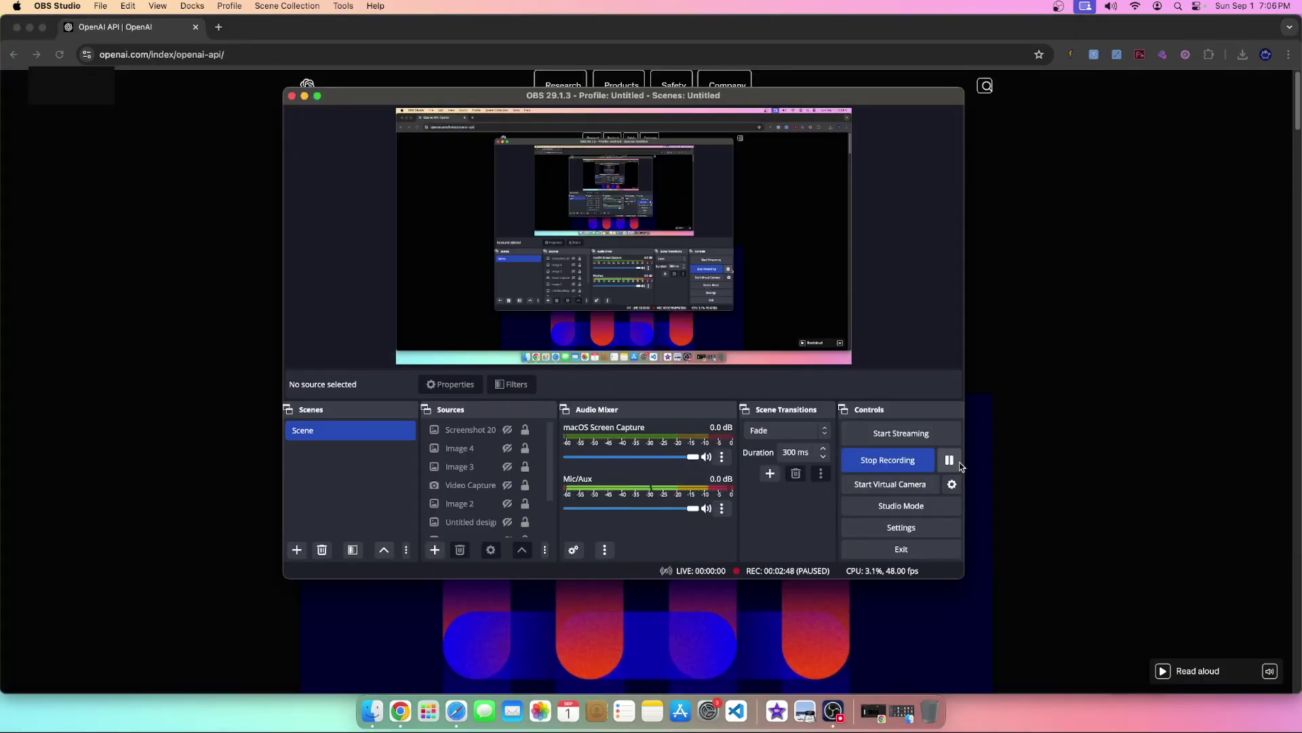
click(1127, 213)
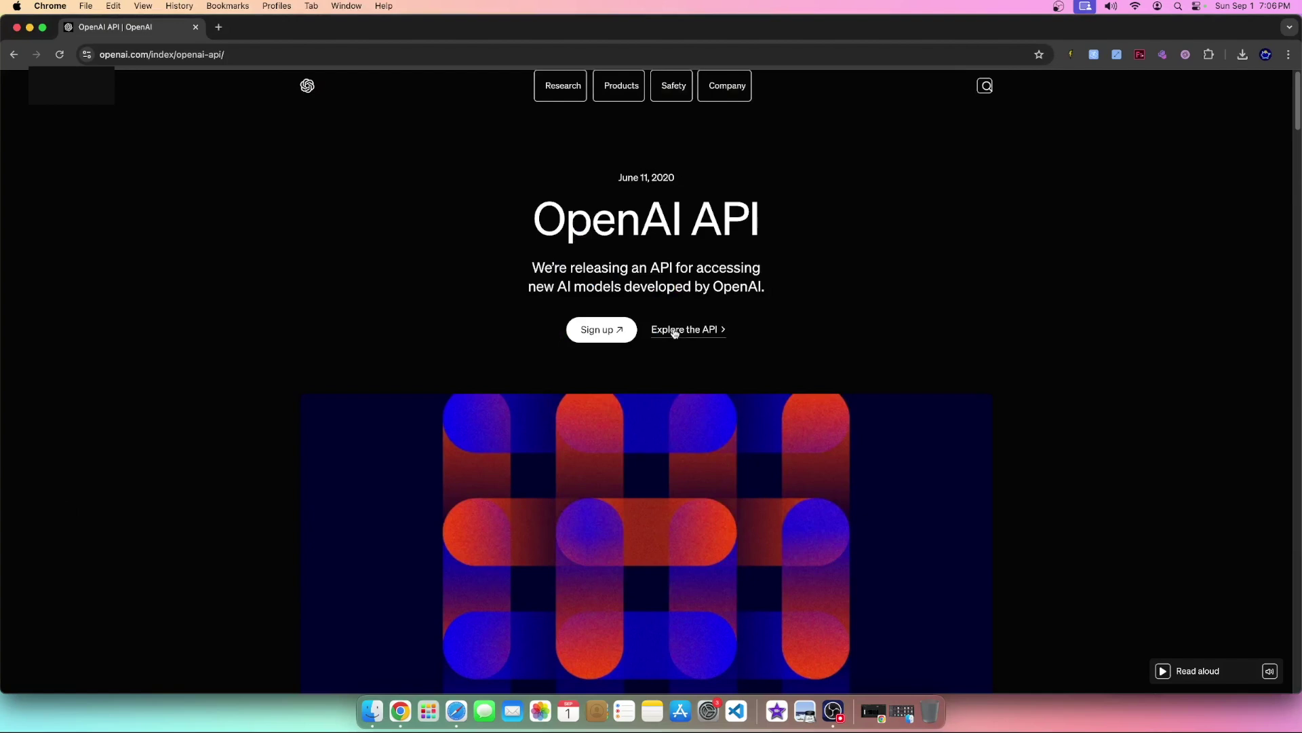
click(671, 329)
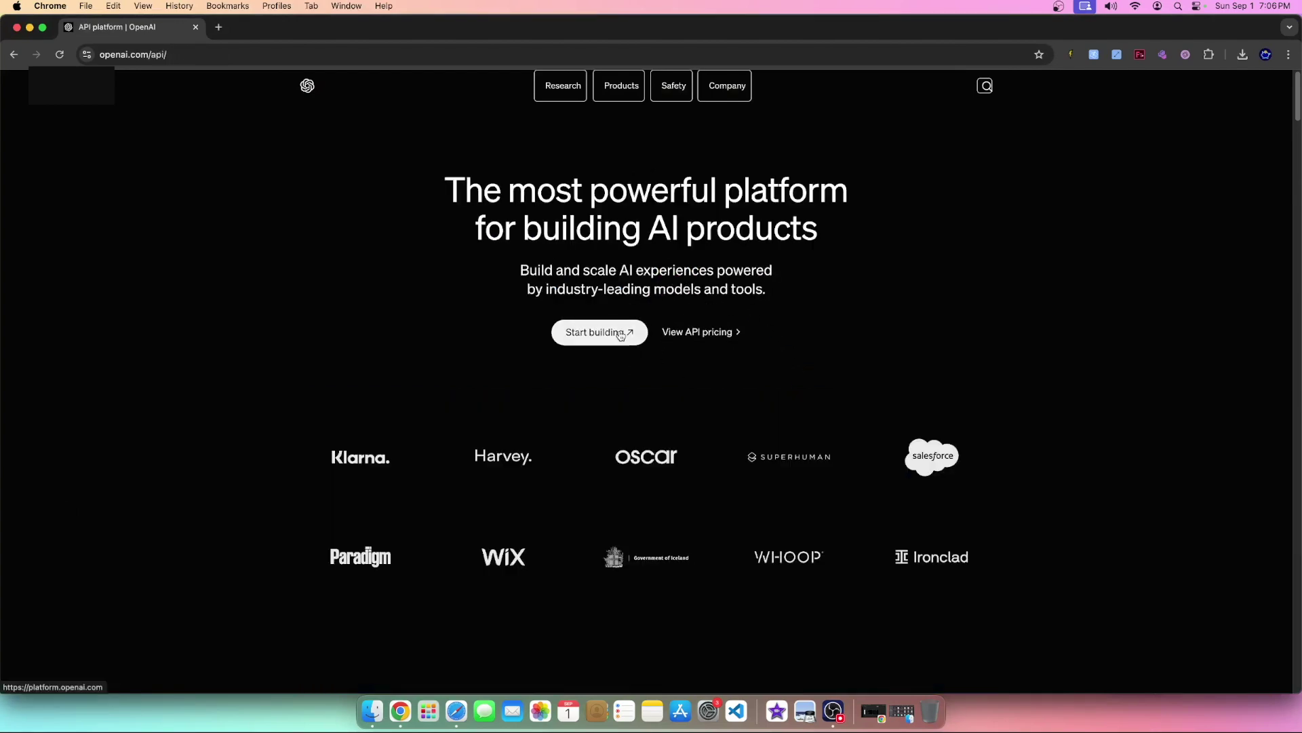
click(583, 333)
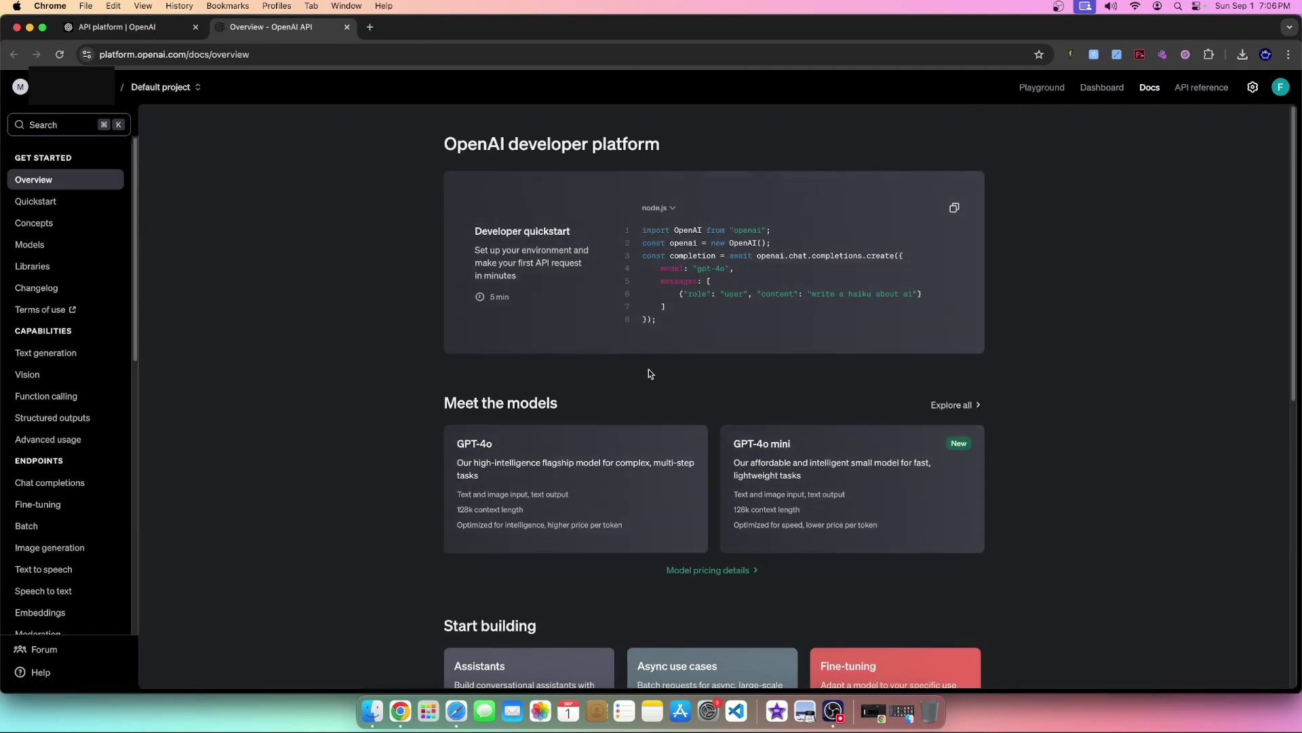
click(1085, 89)
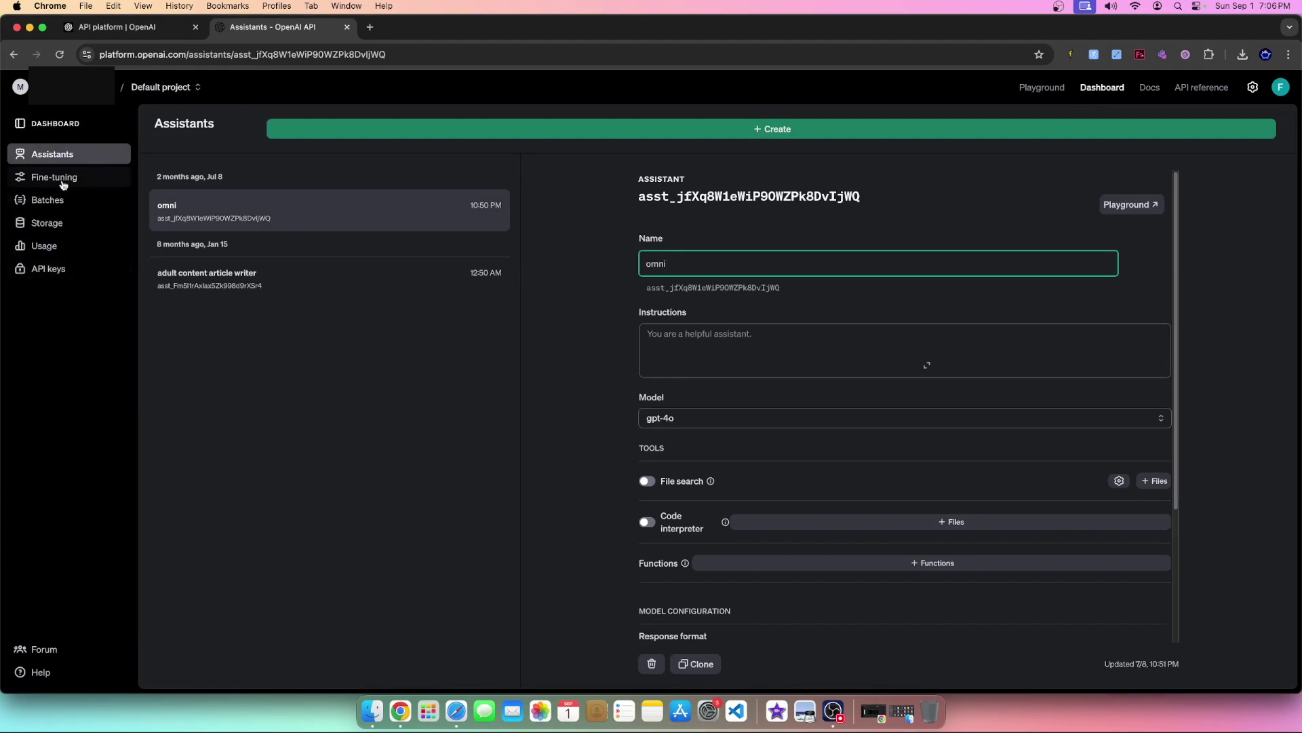
click(54, 272)
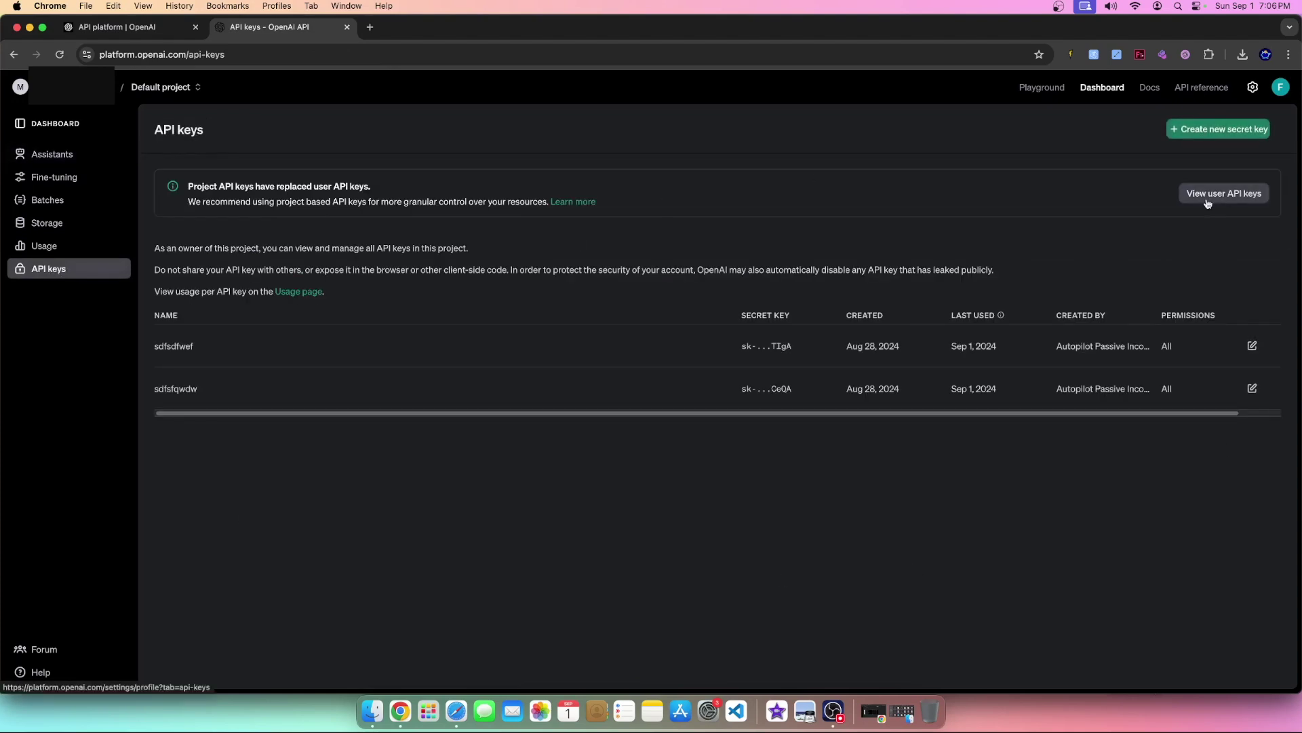
- Create a secret key named 'wfnwopenfiopwef' and copy the generated key
click(1213, 129)
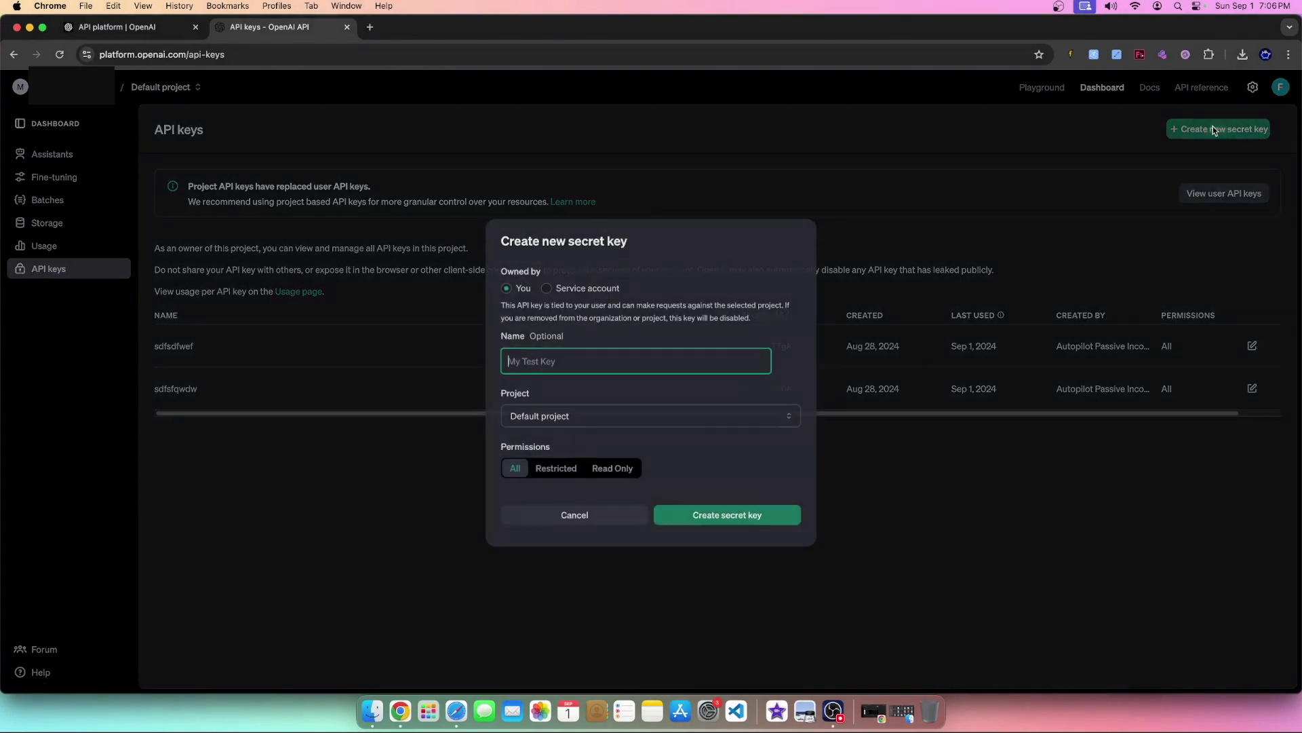
text(wfnwopenfiopwef)
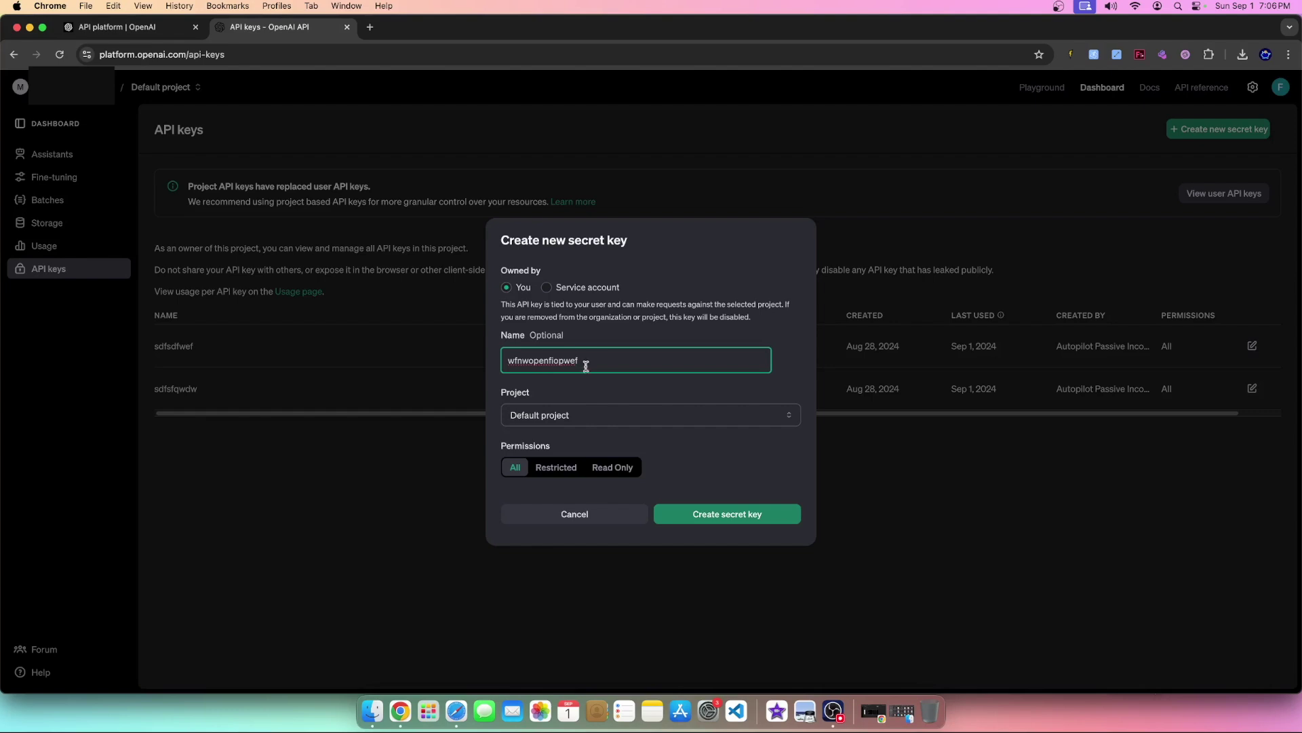
click(741, 523)
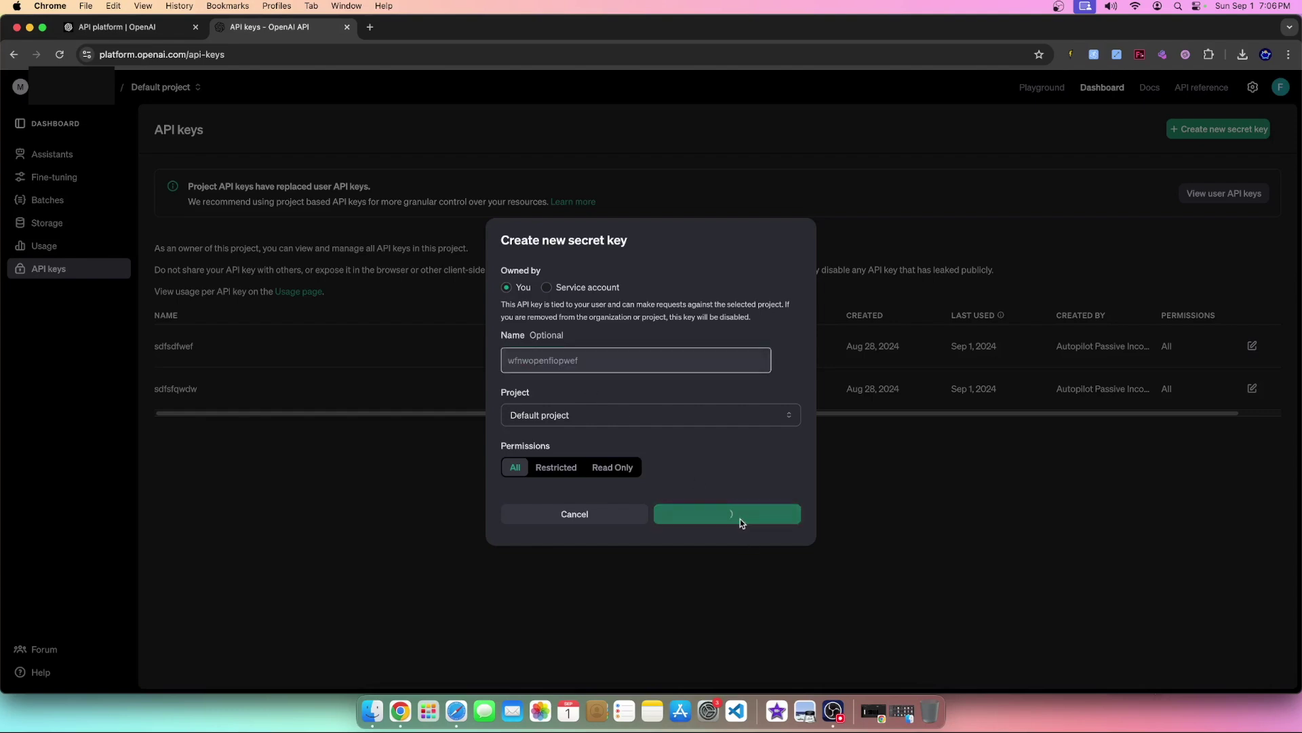
click(696, 375)
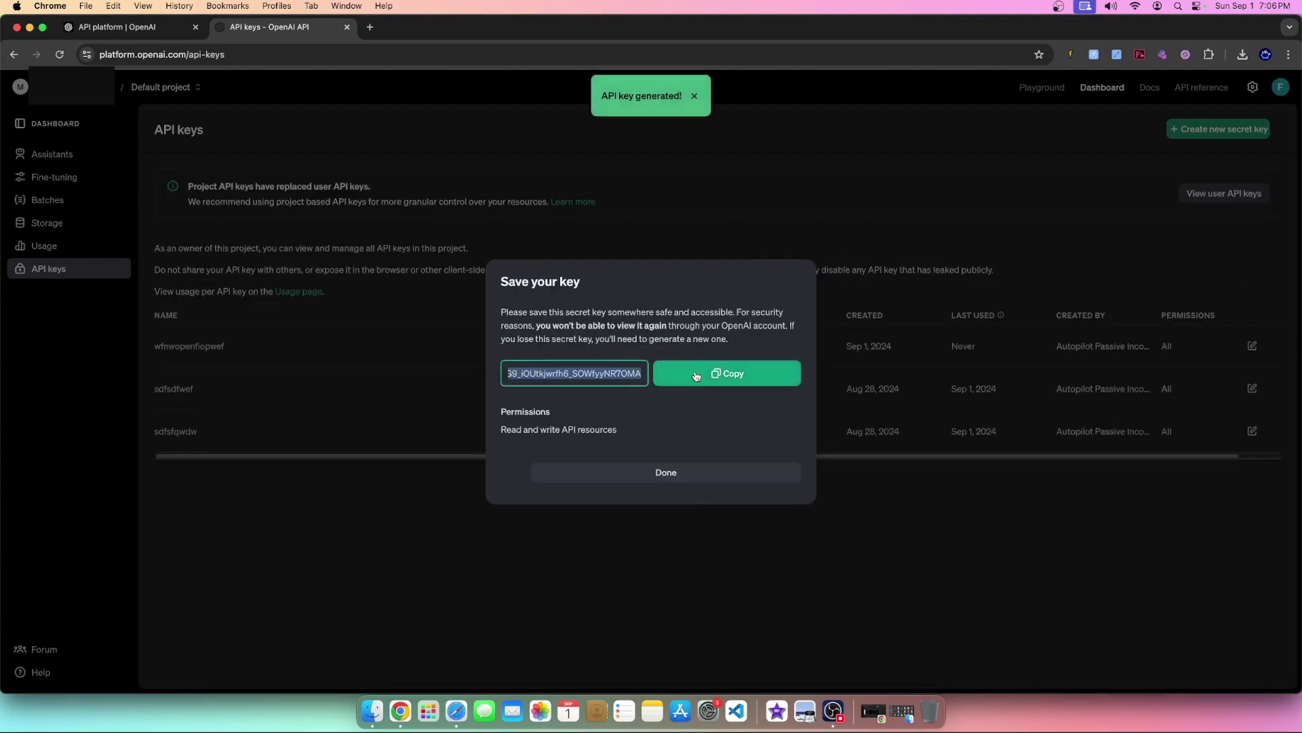
- Paste the copied OpenAI API key into the Title Maker extension, save it, and dismiss the notices
click(1186, 54)
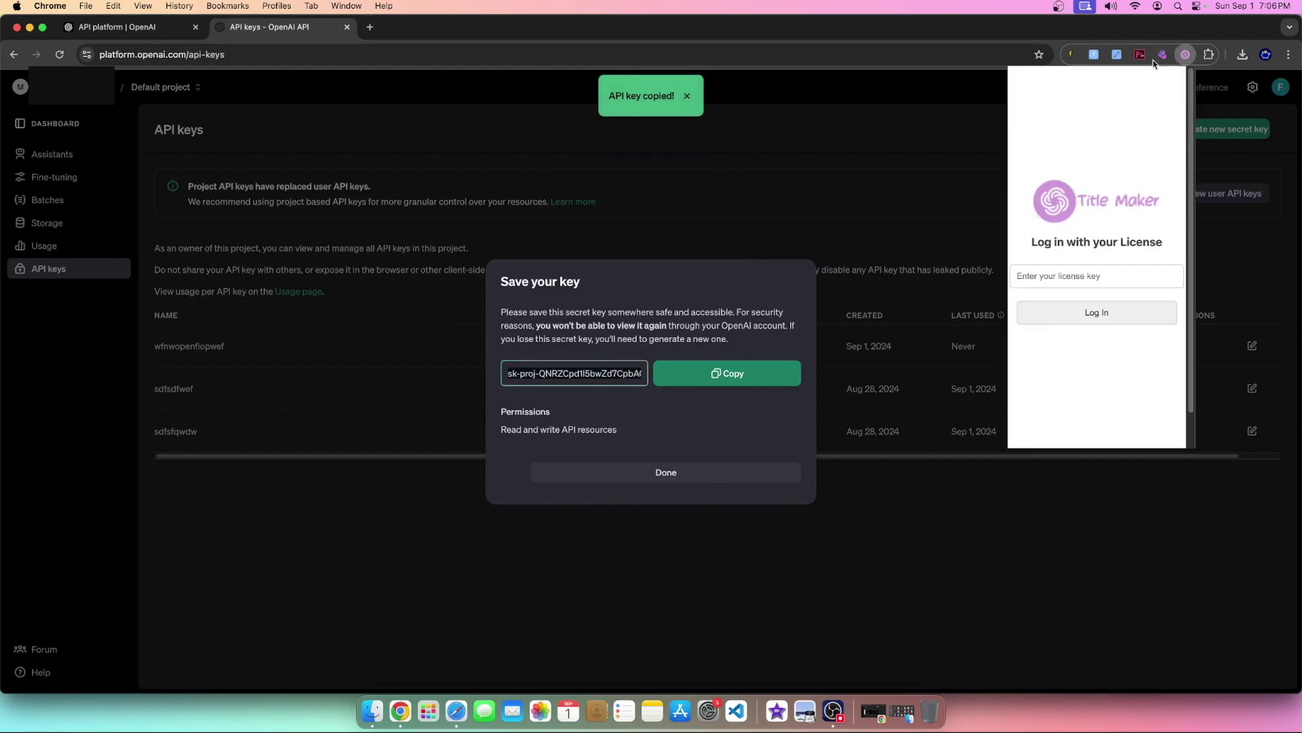
click(1077, 114)
key(super+v)
click(1074, 148)
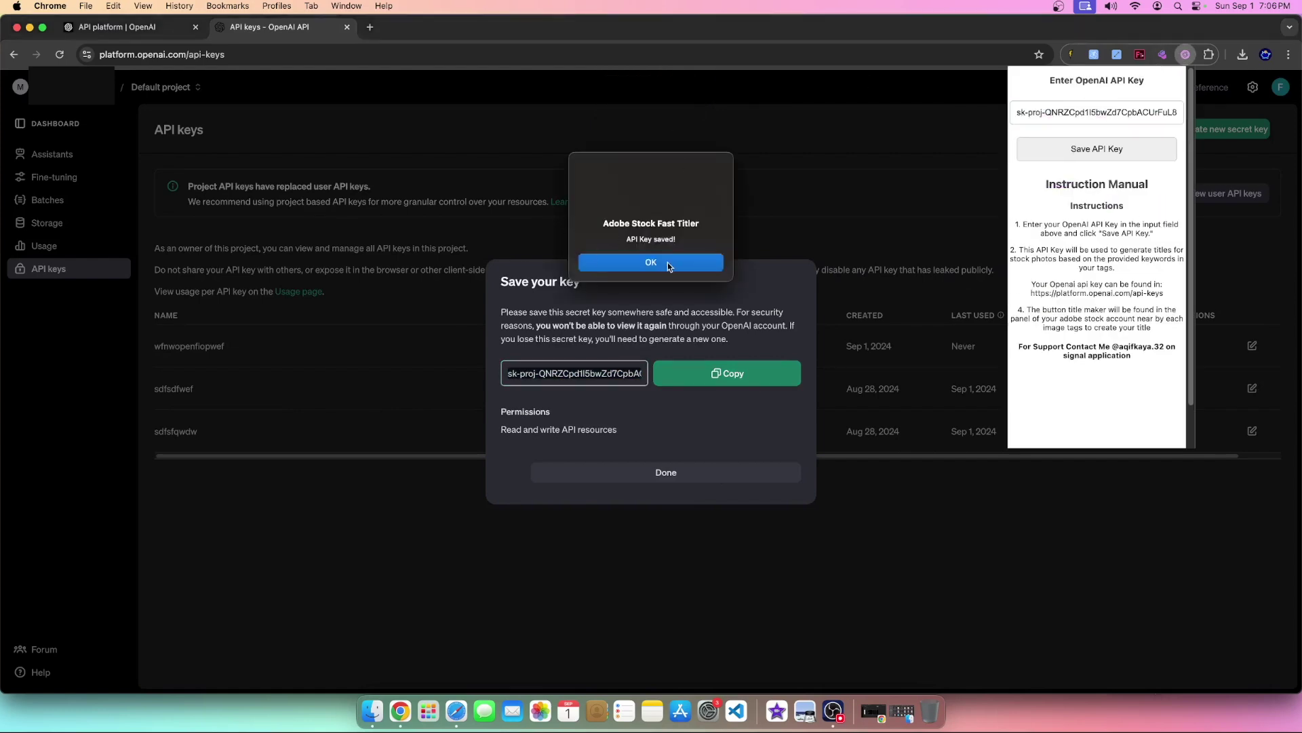
click(667, 262)
click(822, 169)
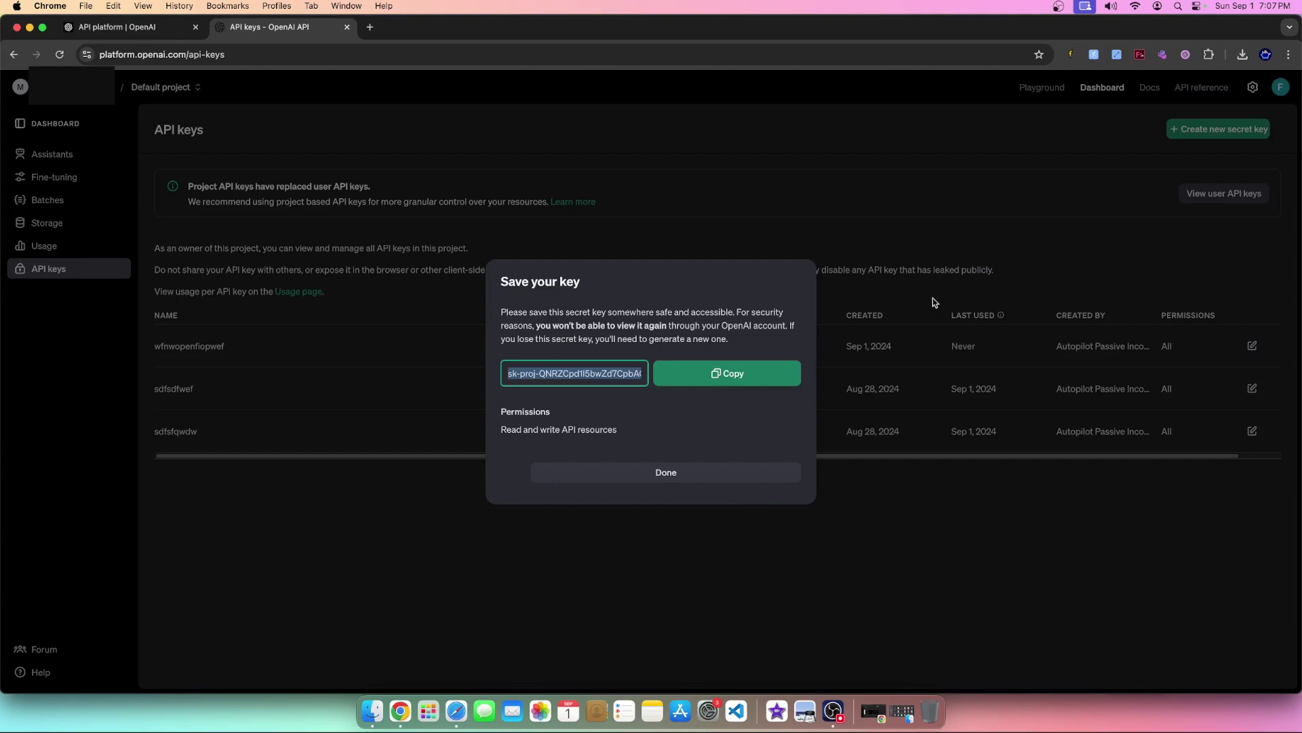
click(642, 481)
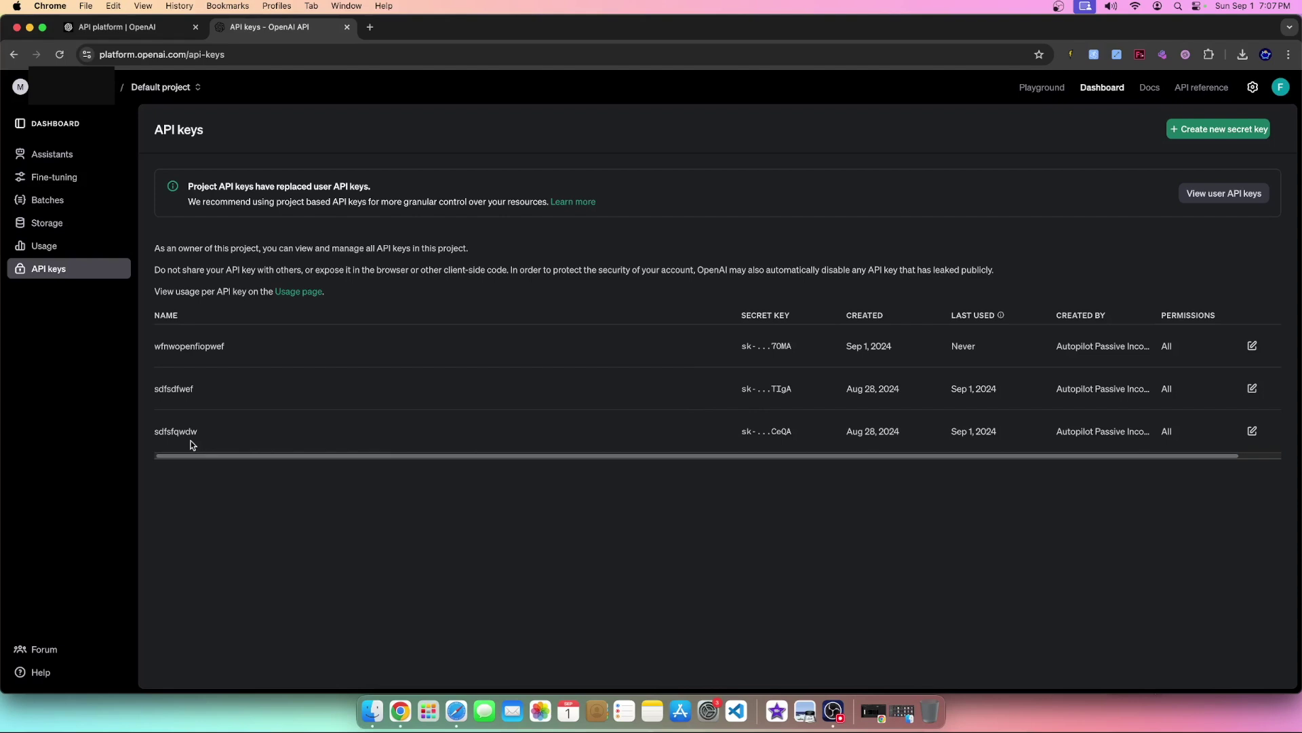
- Focus Chrome's address bar and switch over to OBS Studio
click(362, 56)
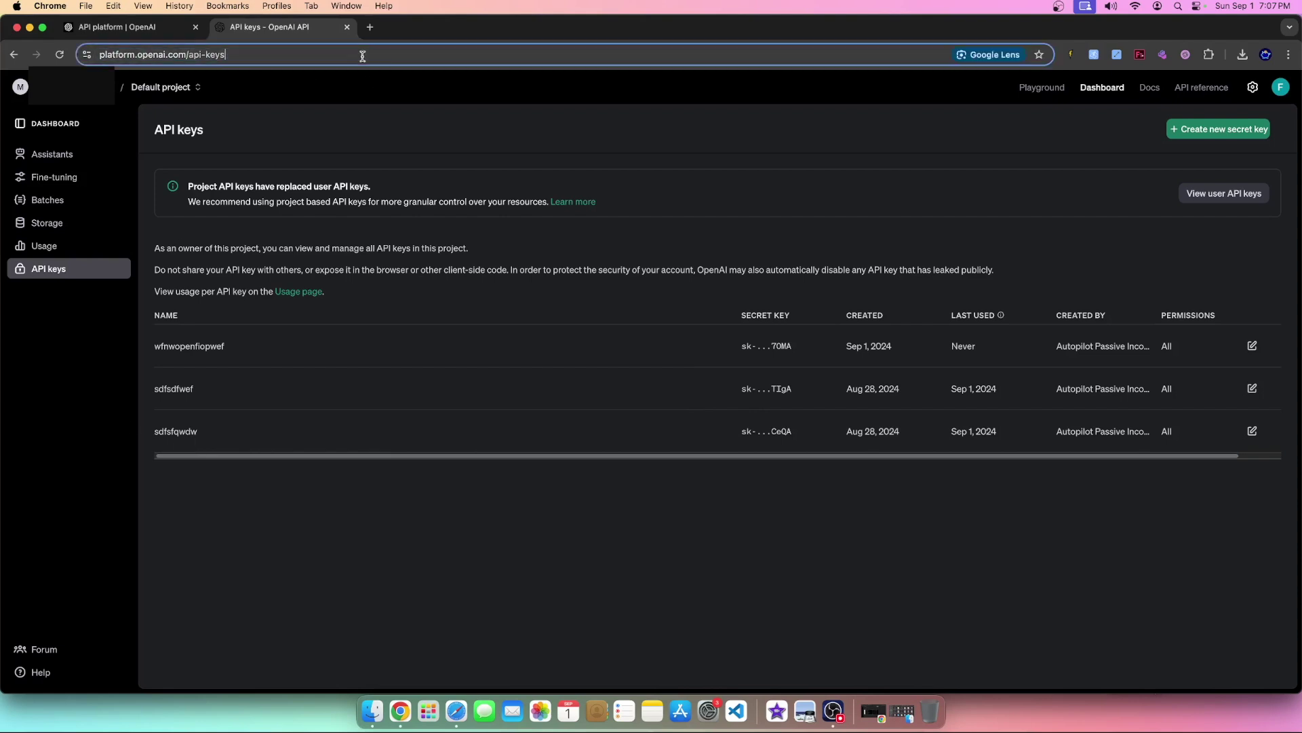
click(832, 710)
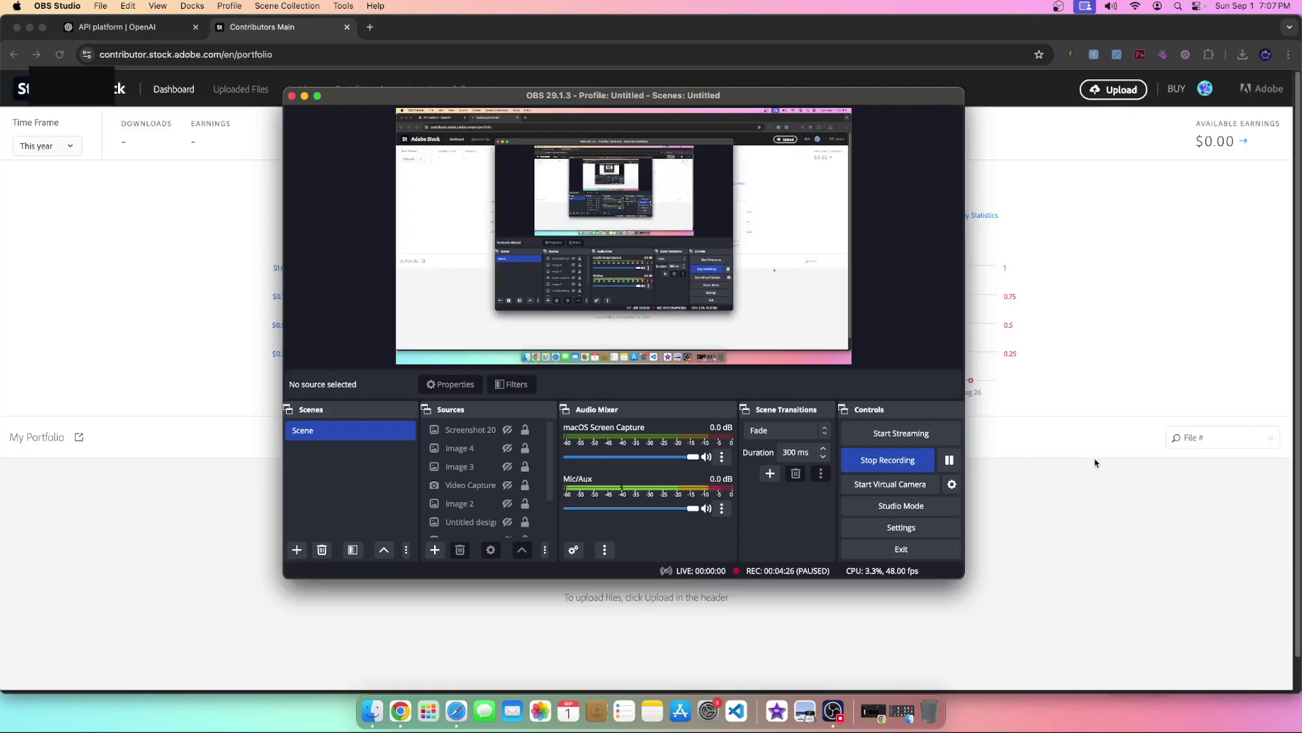
- Close the OpenAI tab and open the list of 15 uploaded files
click(651, 291)
click(196, 27)
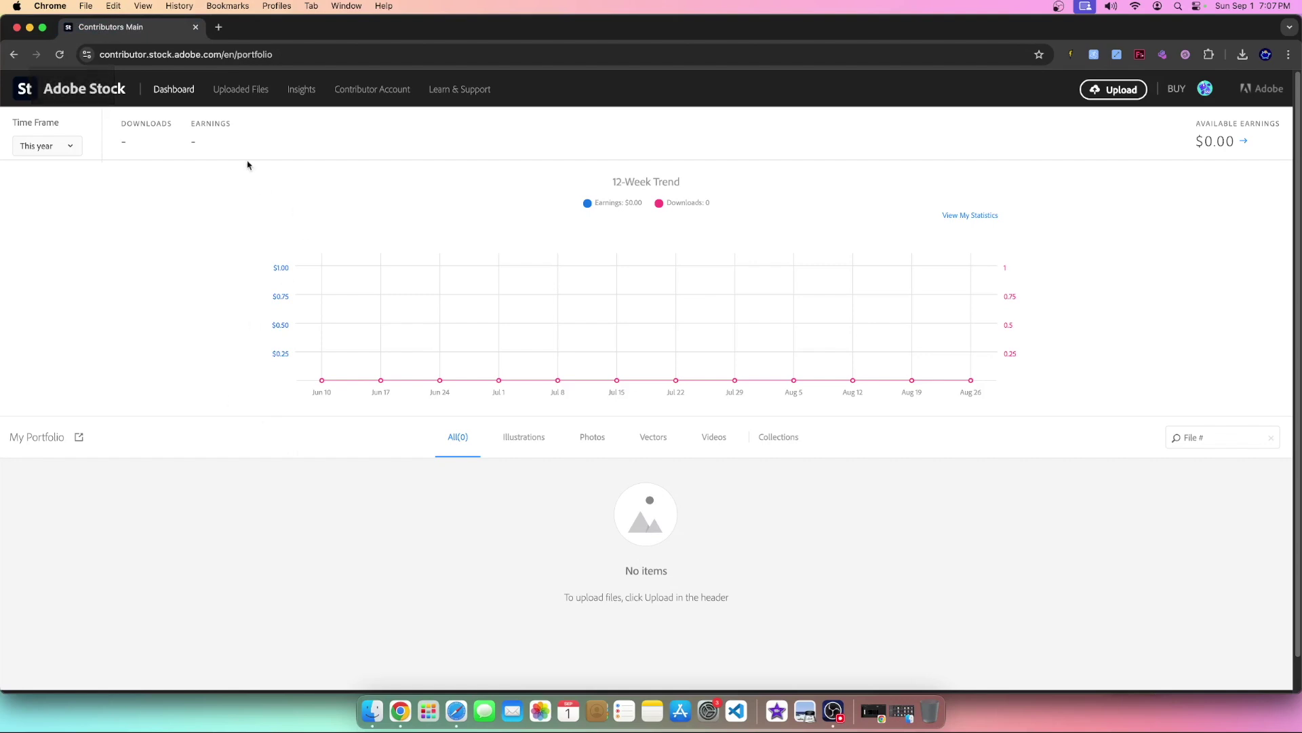
click(240, 88)
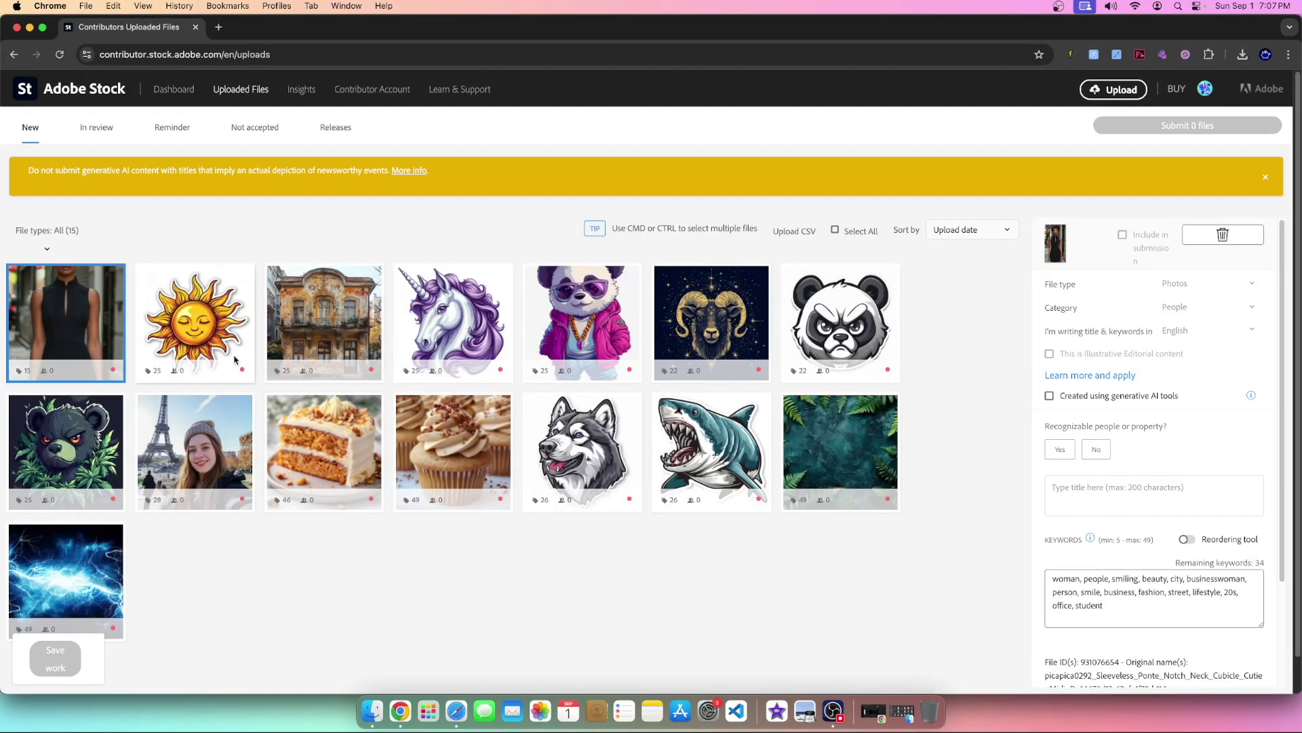
- Select the panda image and request its title from Title Maker
mouse_move(502, 322)
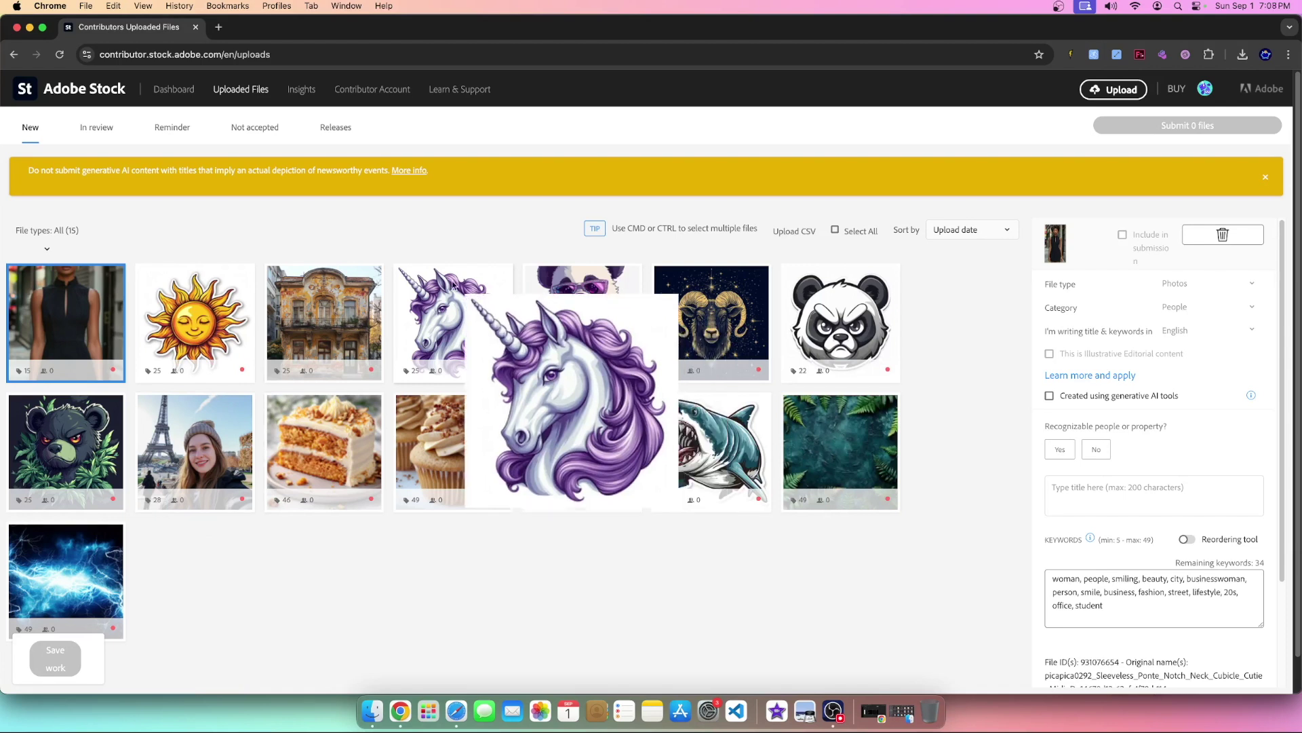
click(582, 319)
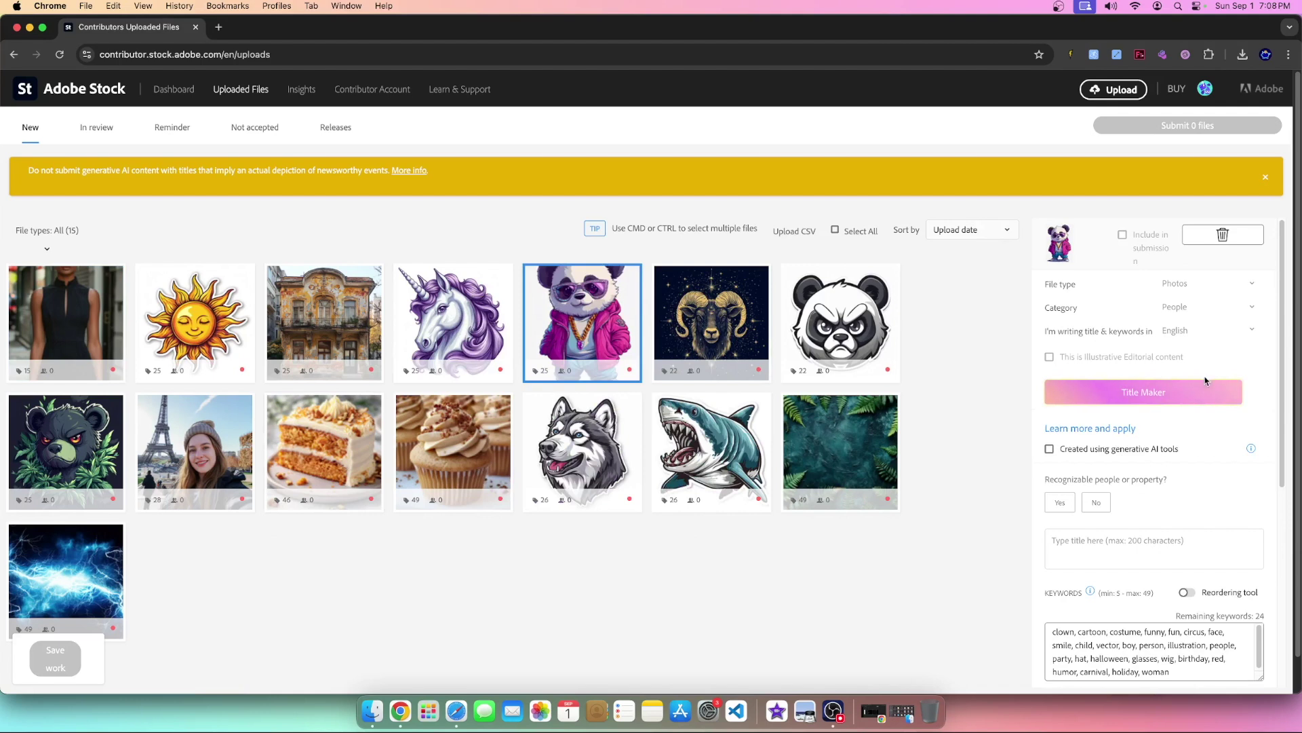
click(1056, 402)
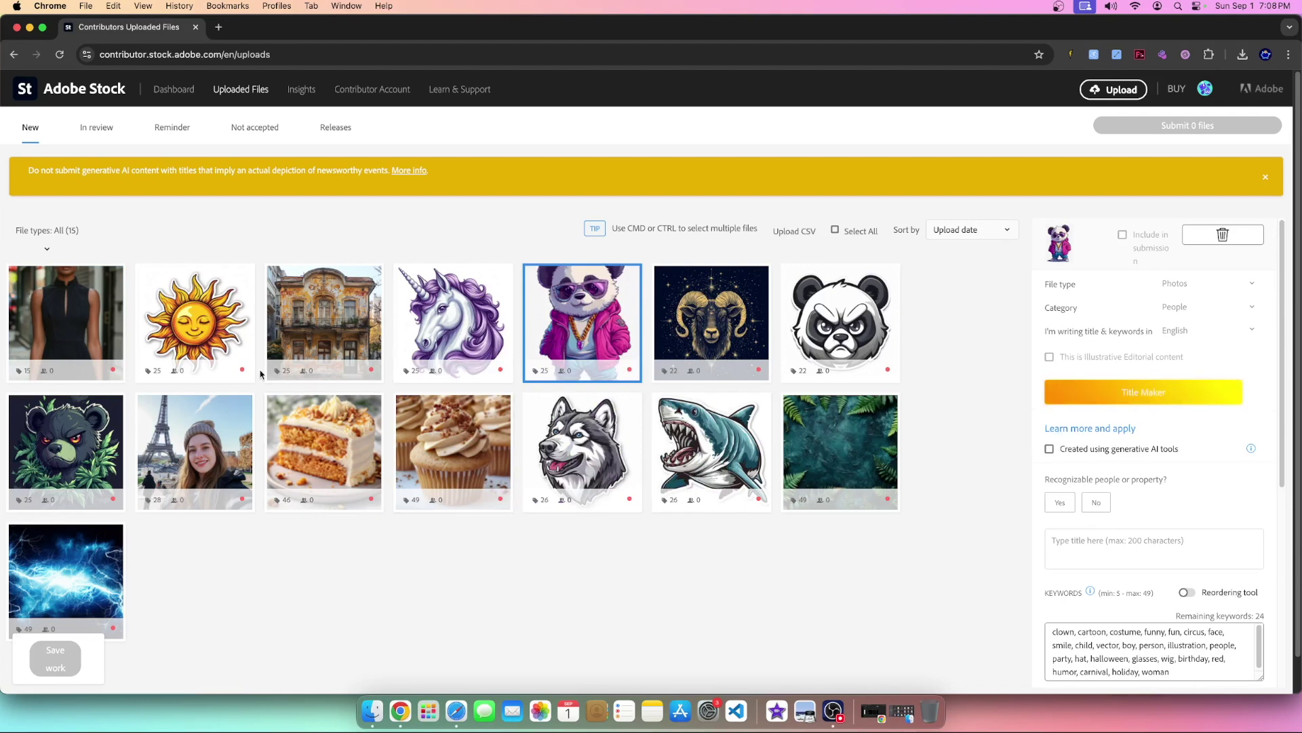
scroll(1123, 546, down, 3)
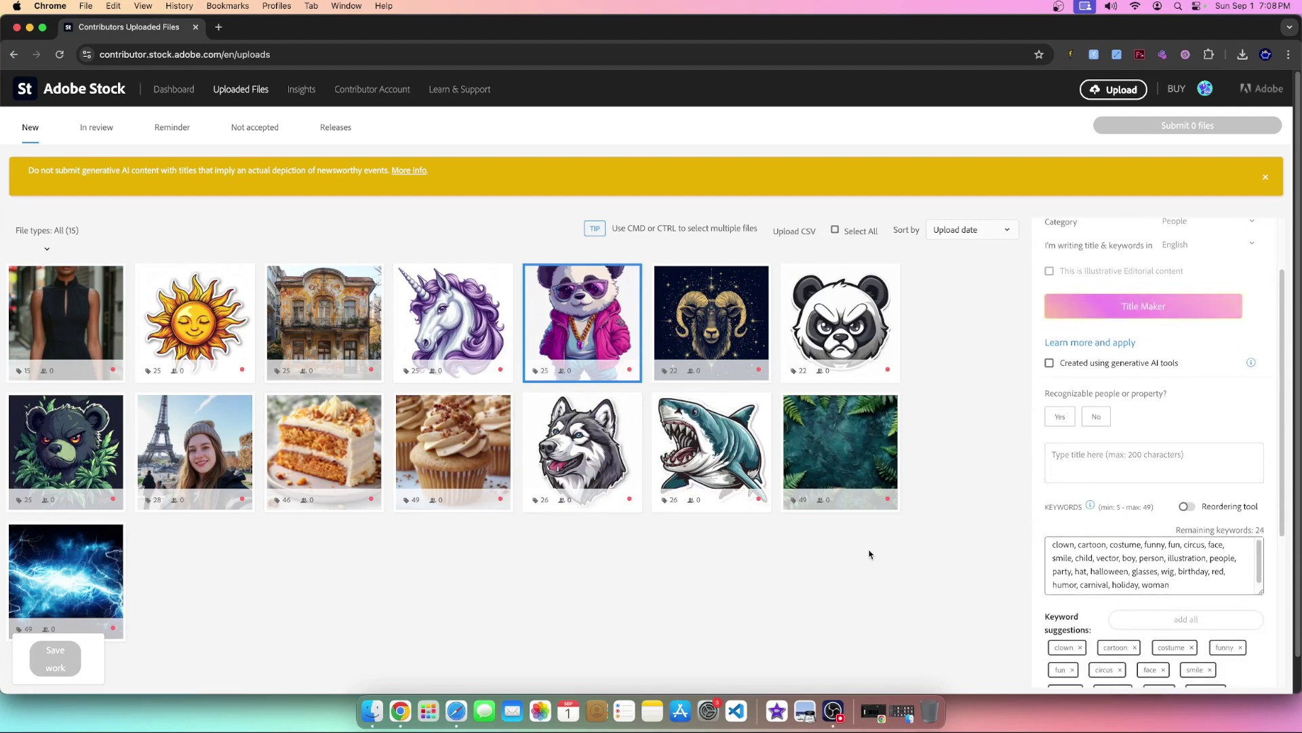
- Generate keyword-based Title Maker titles for the panda and husky images
click(1083, 307)
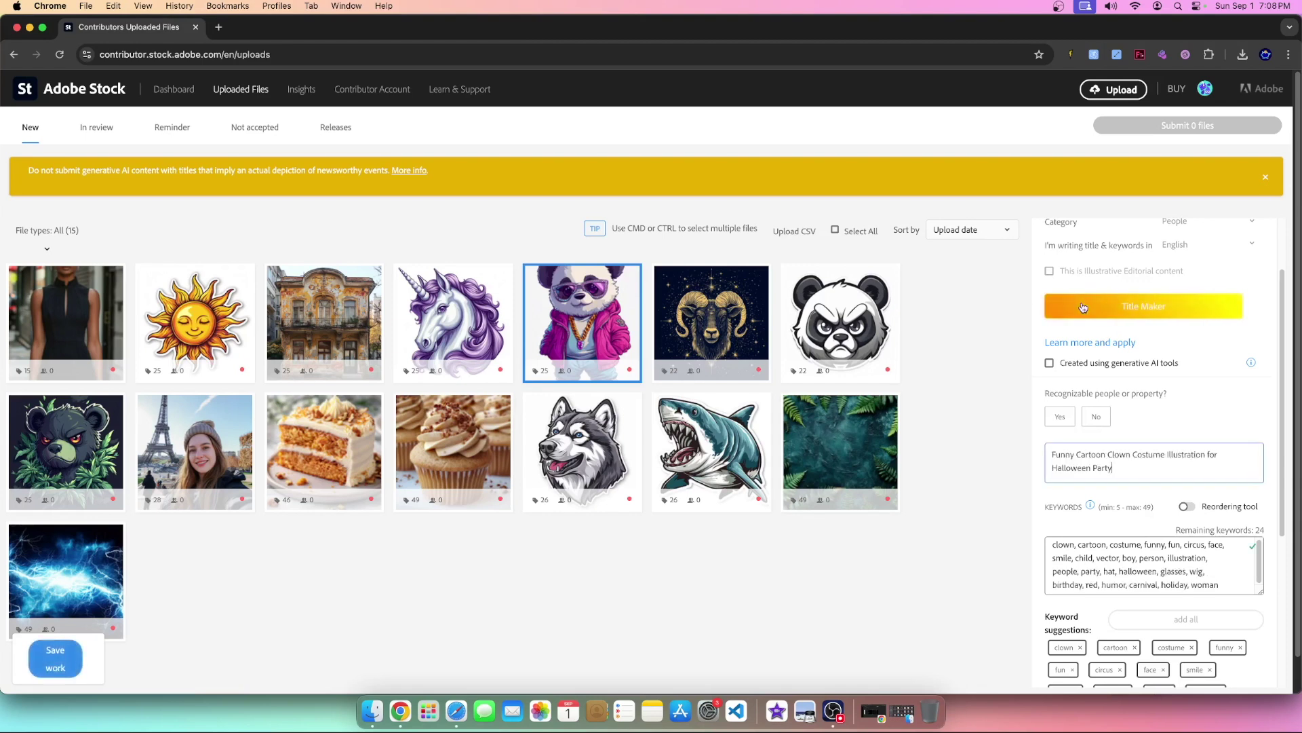
drag(1126, 469, 1044, 449)
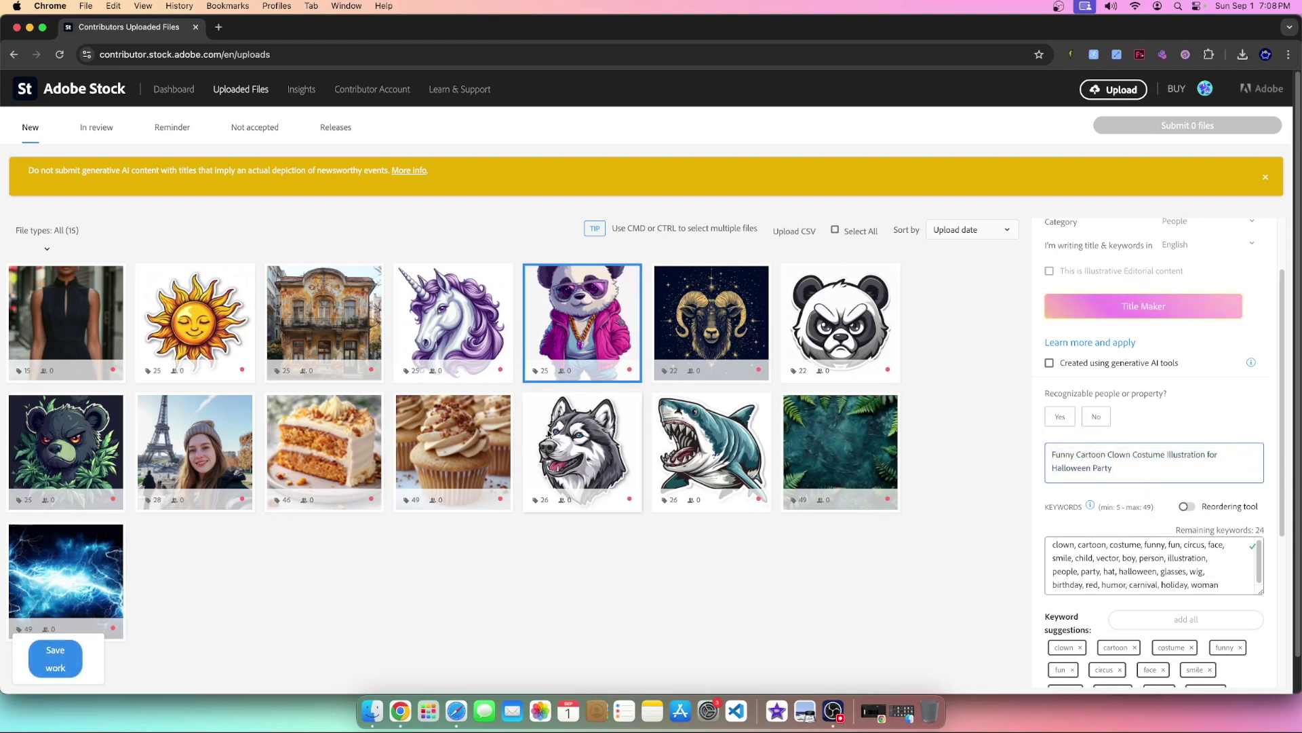
click(582, 451)
click(1133, 306)
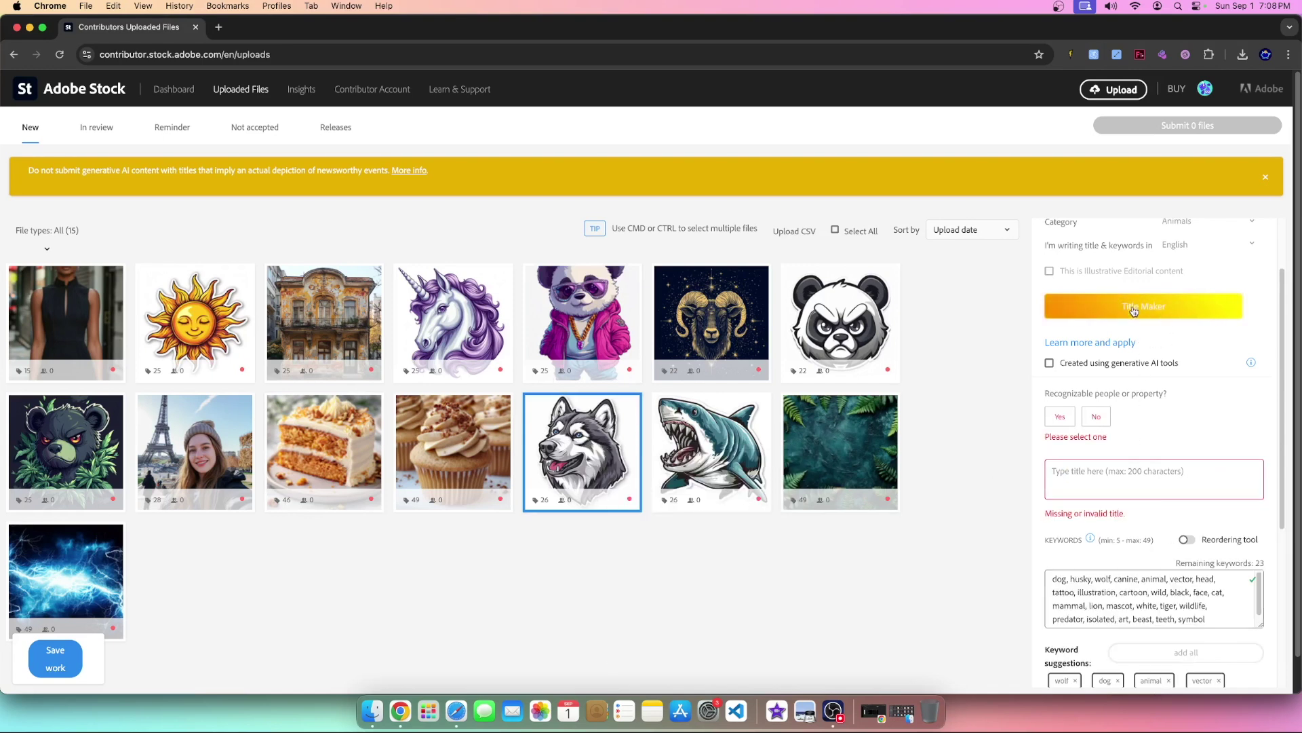
mouse_move(1070, 470)
mouse_down()
mouse_move(1178, 471)
mouse_move(1059, 469)
mouse_up()
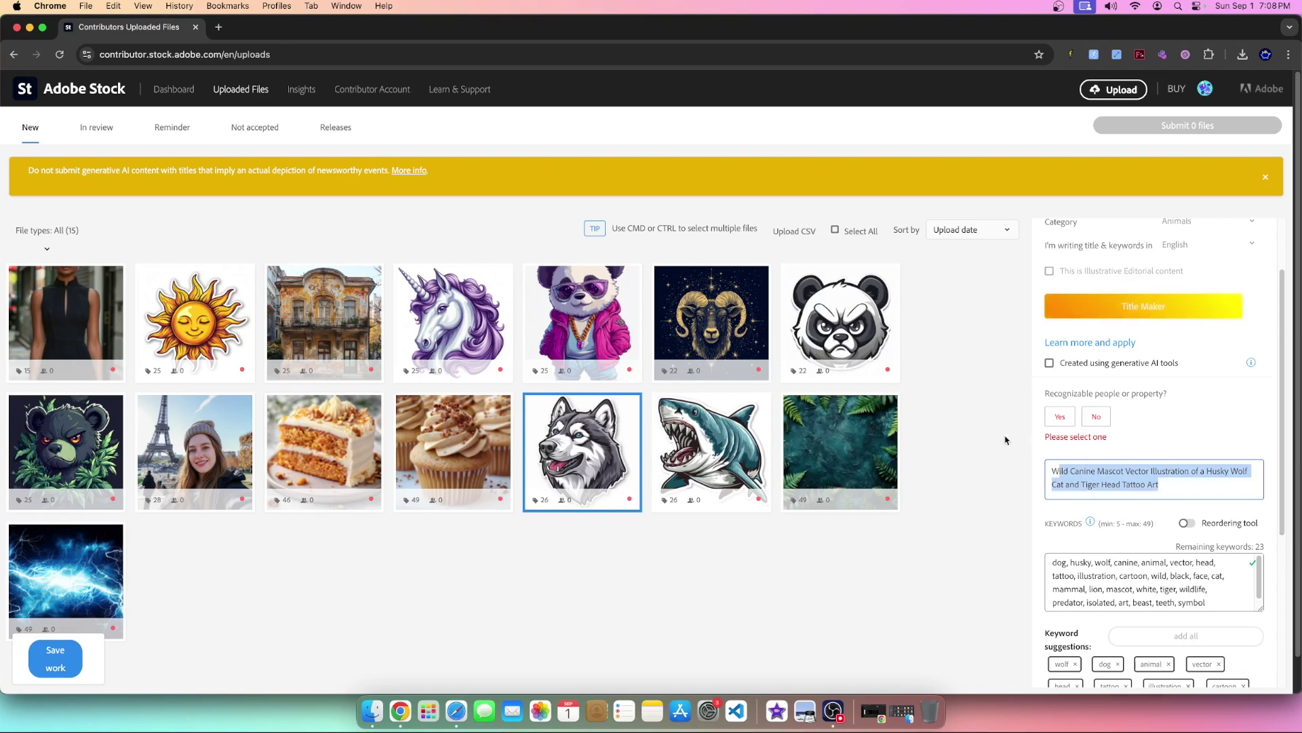
- Open the shark illustration's details with keywords shark, great white and cartoon
click(721, 458)
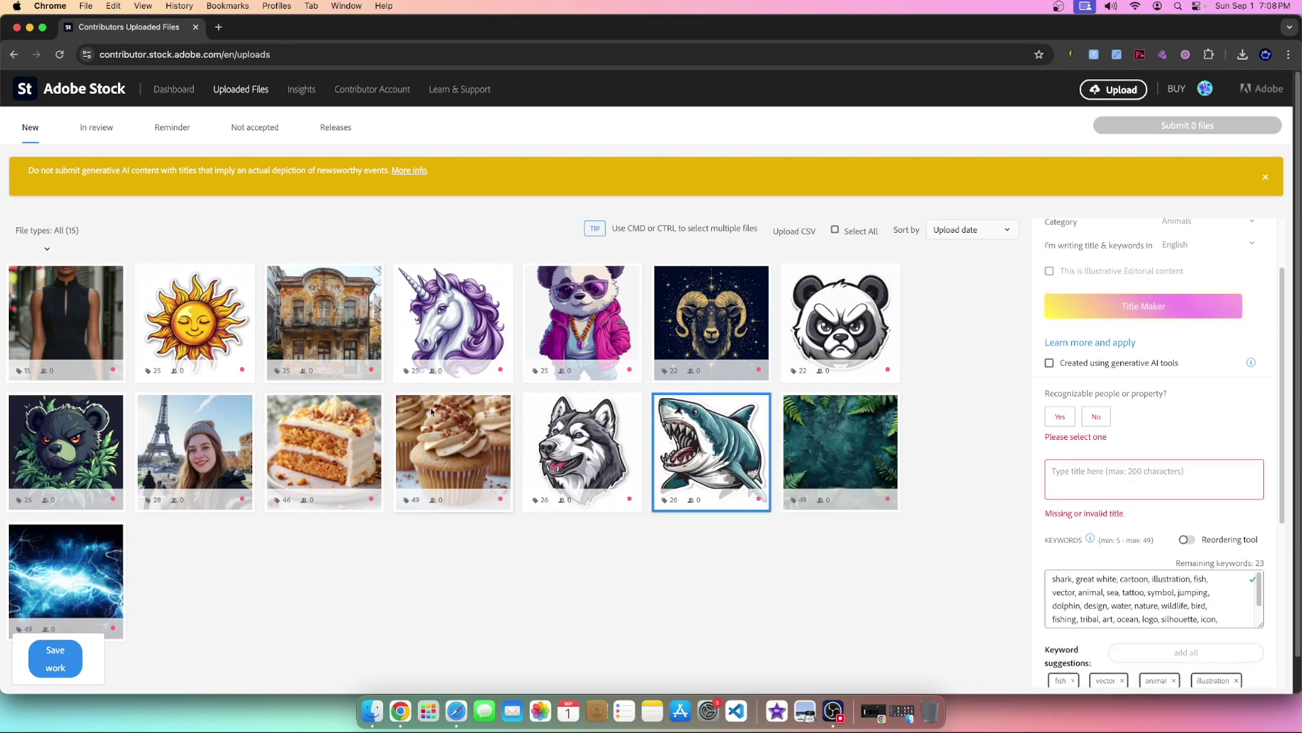
mouse_move(428, 410)
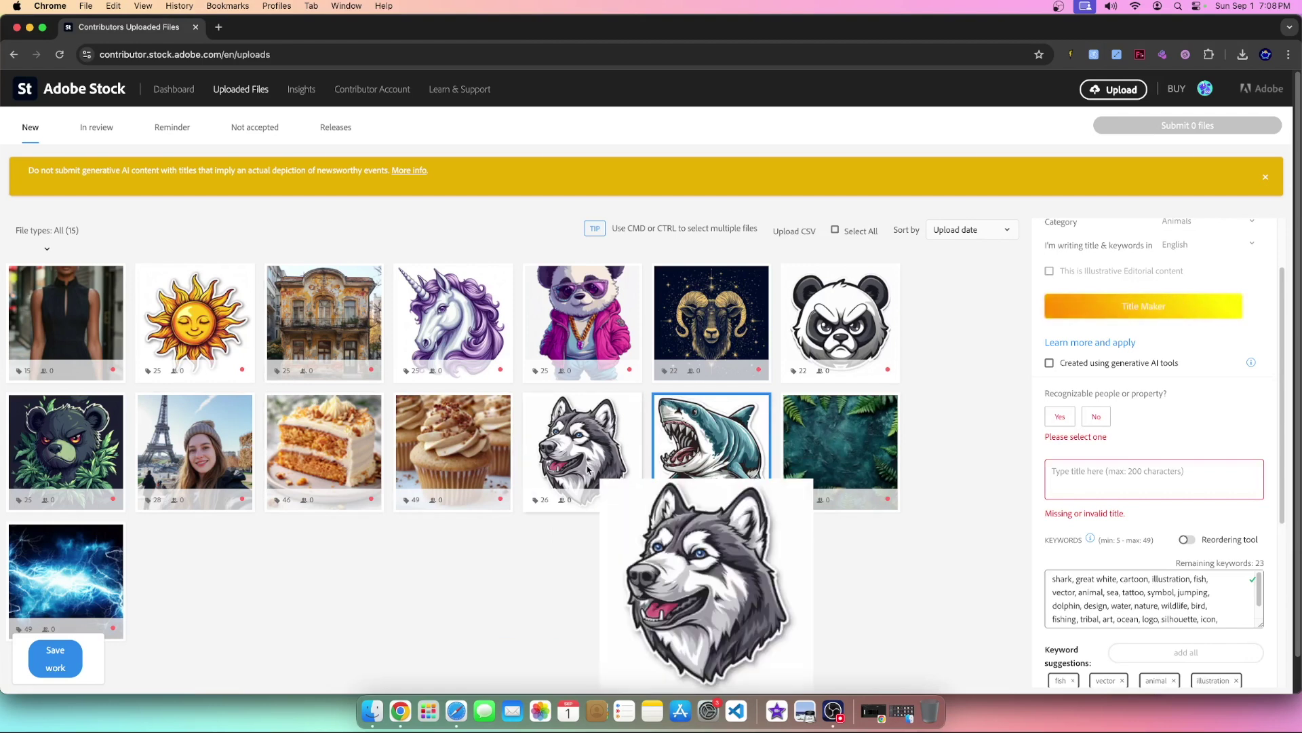
mouse_move(235, 403)
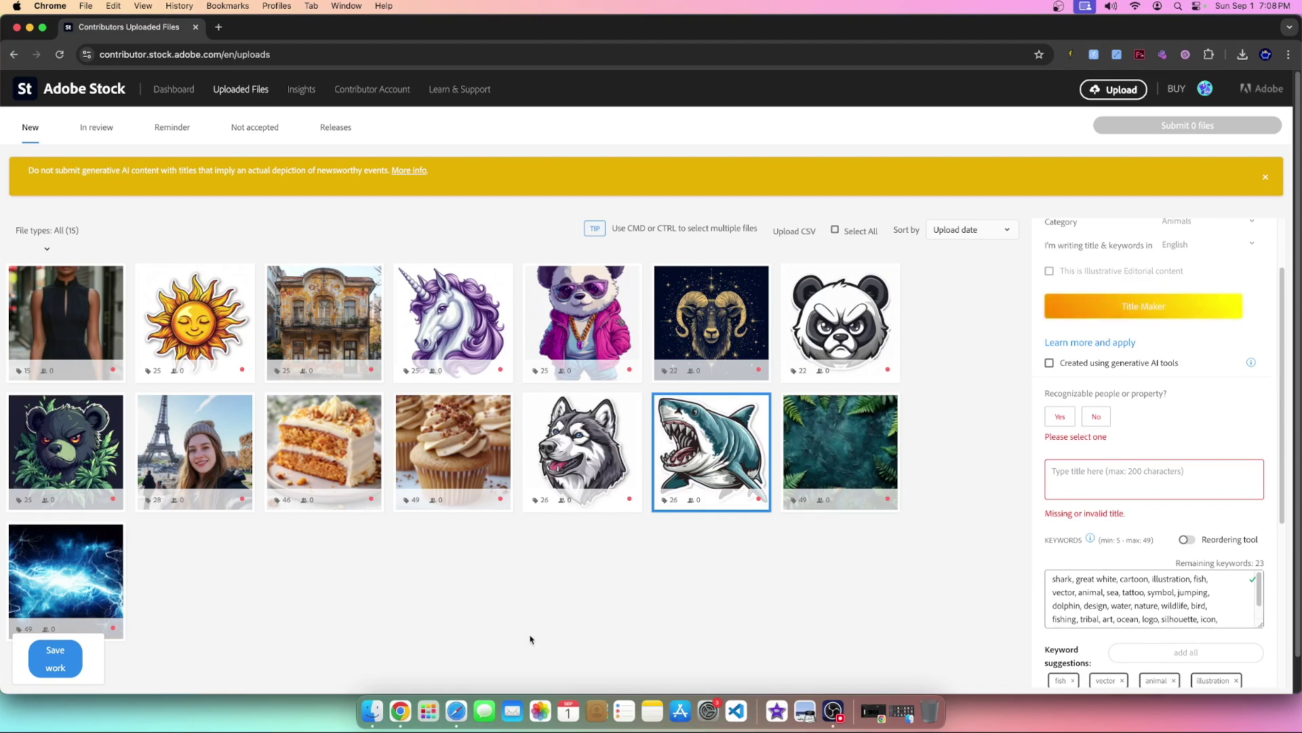
- Generate the shark image's title from its keywords and check it
click(1191, 304)
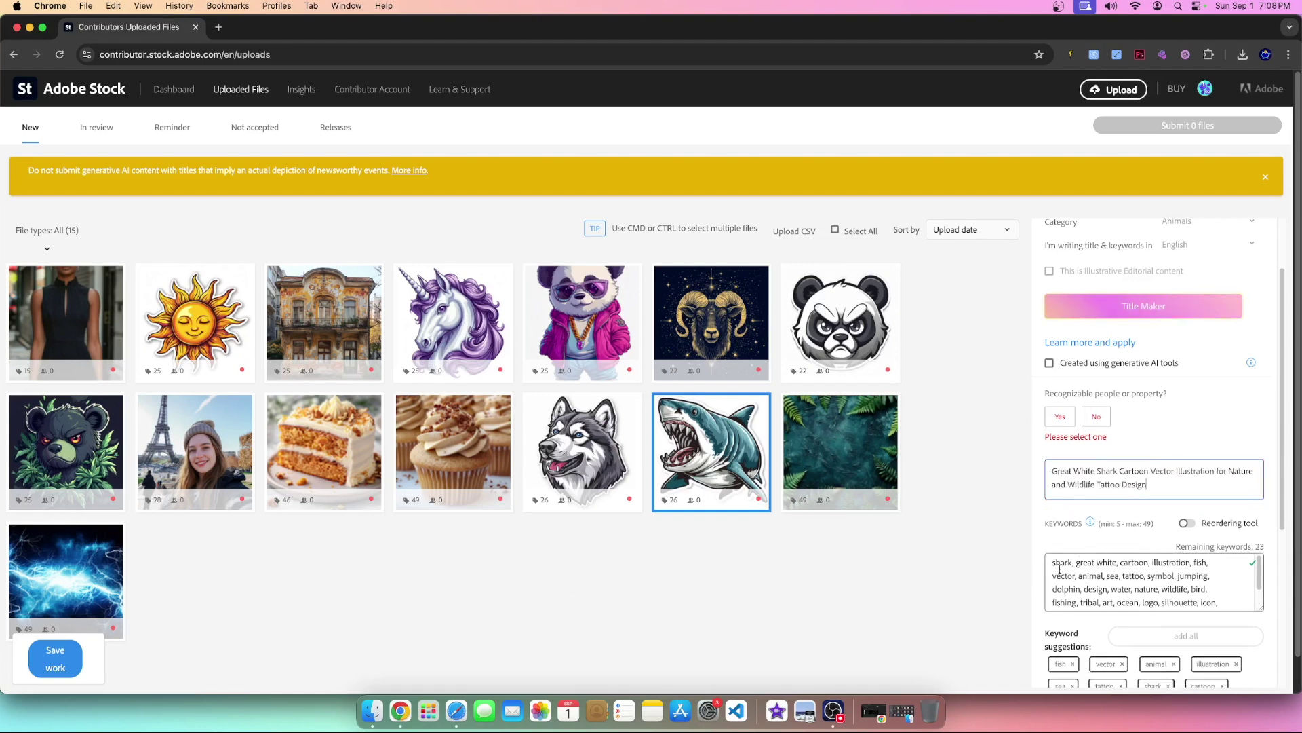
drag(1061, 563, 1077, 575)
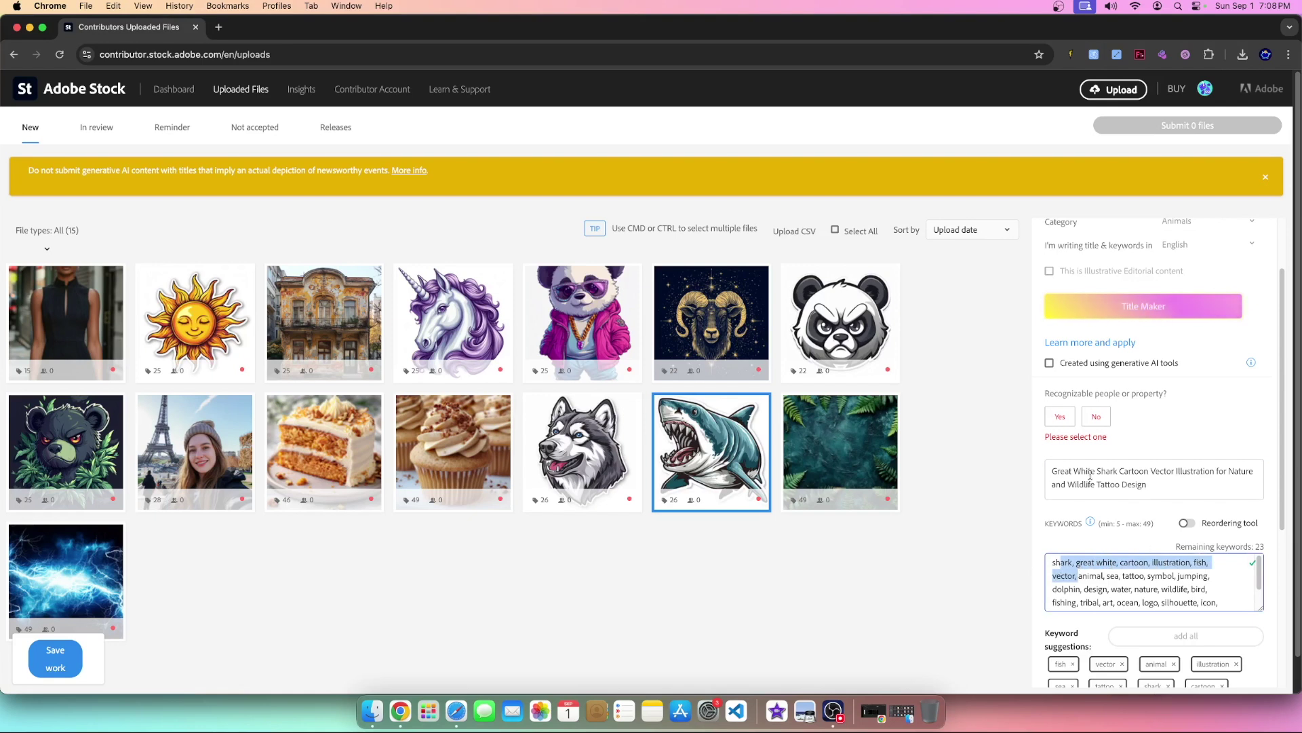
drag(1052, 471, 1176, 477)
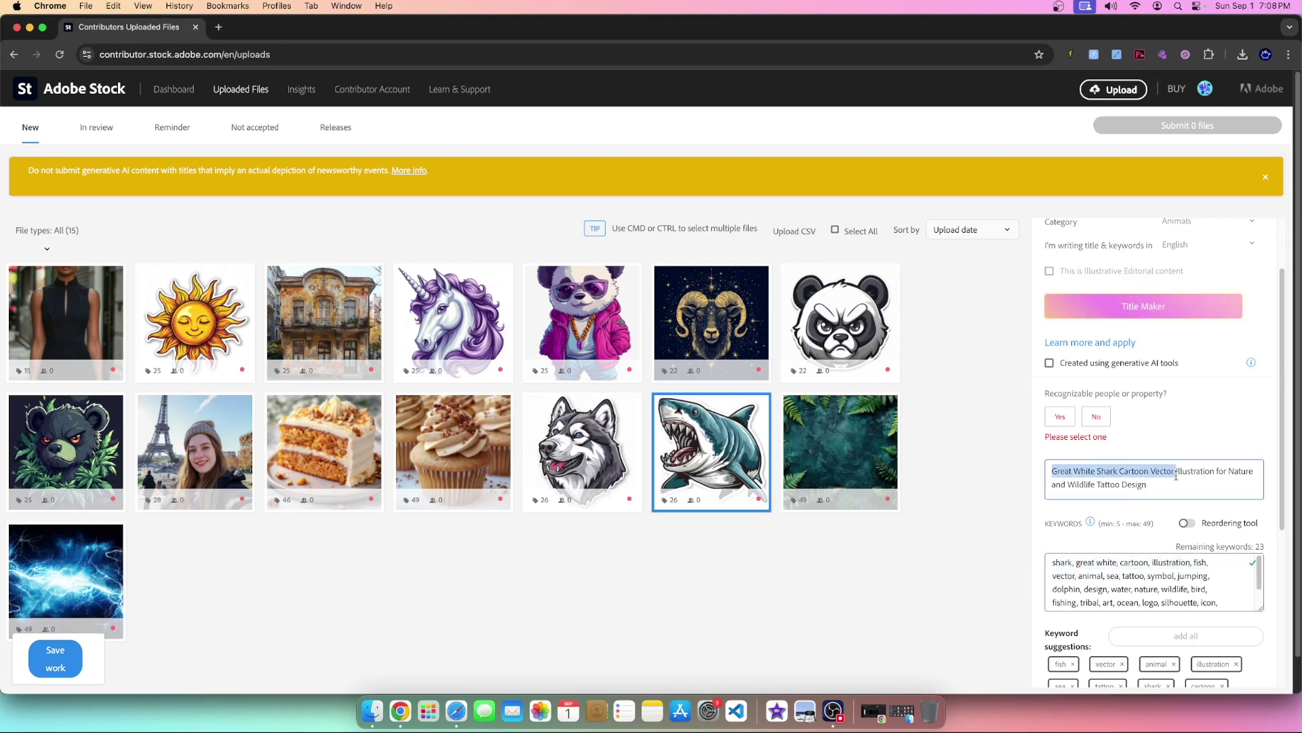
- Title the cupcake and layered cake photos with Title Maker, then open the Eiffel selfie
click(420, 439)
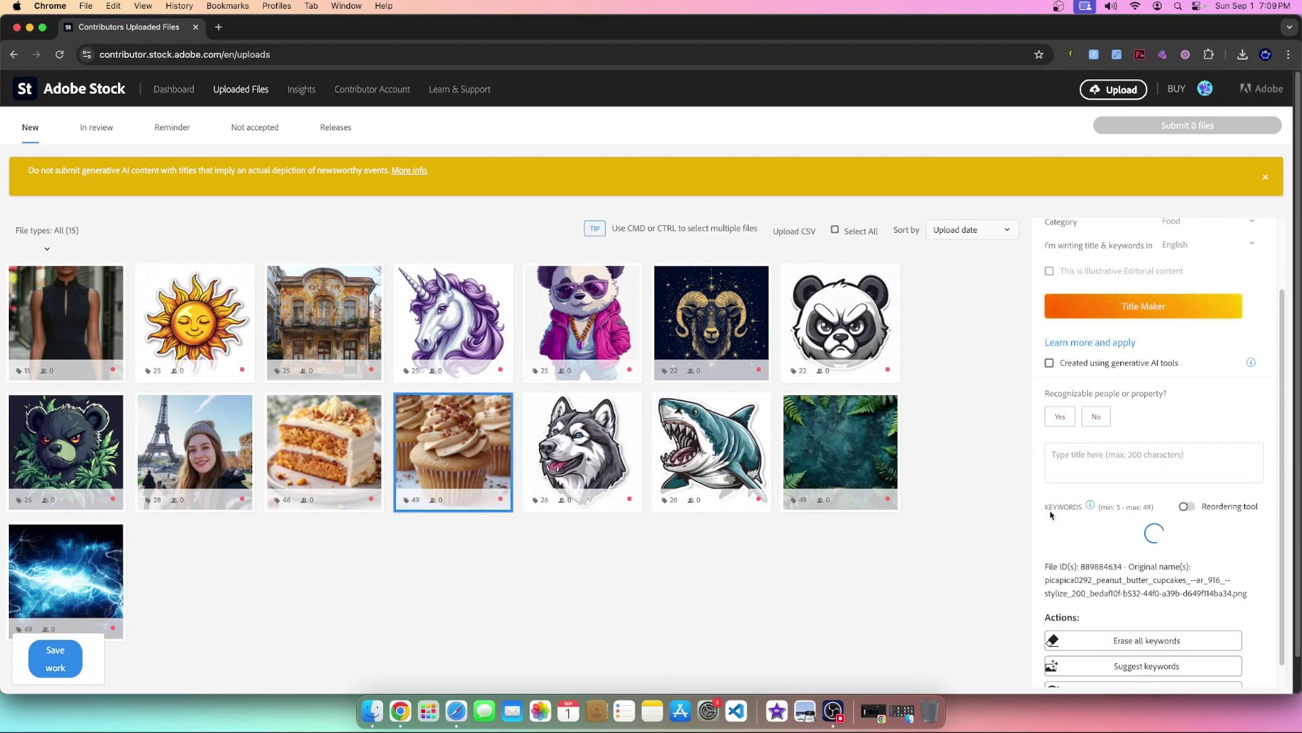
click(1118, 307)
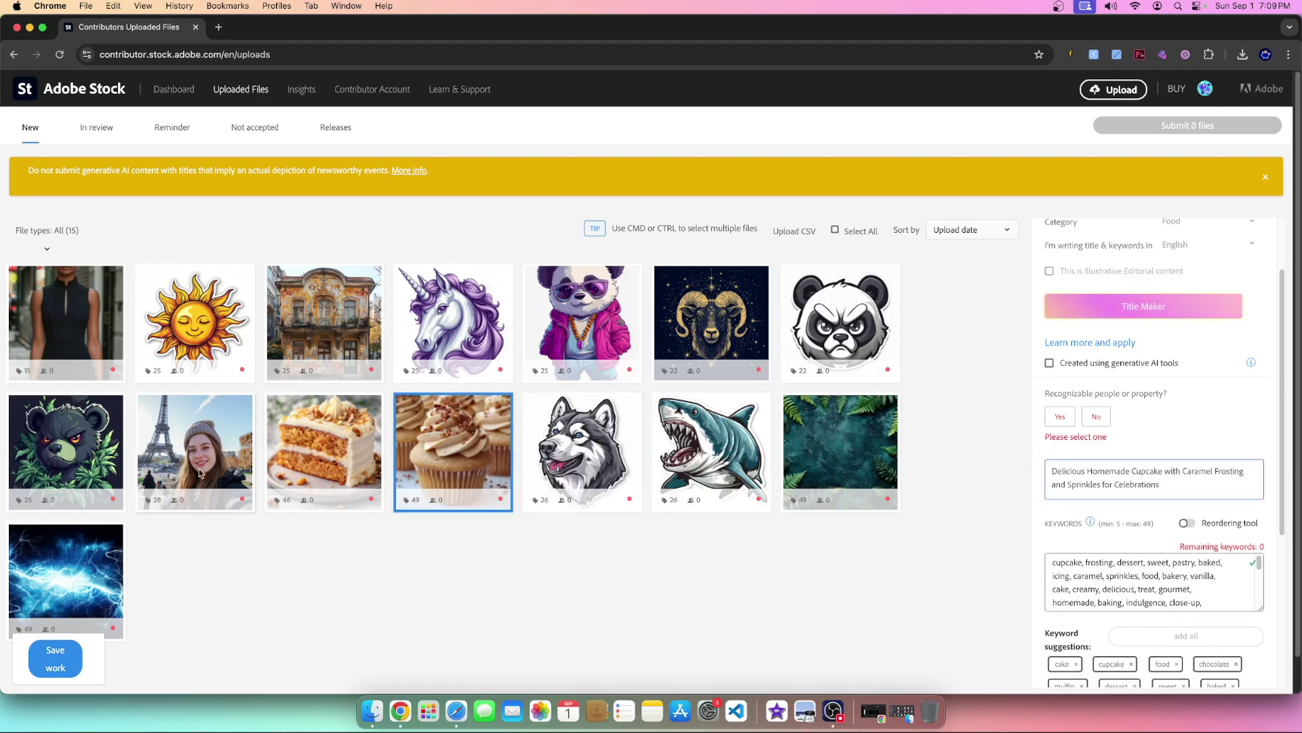
click(327, 423)
click(1086, 306)
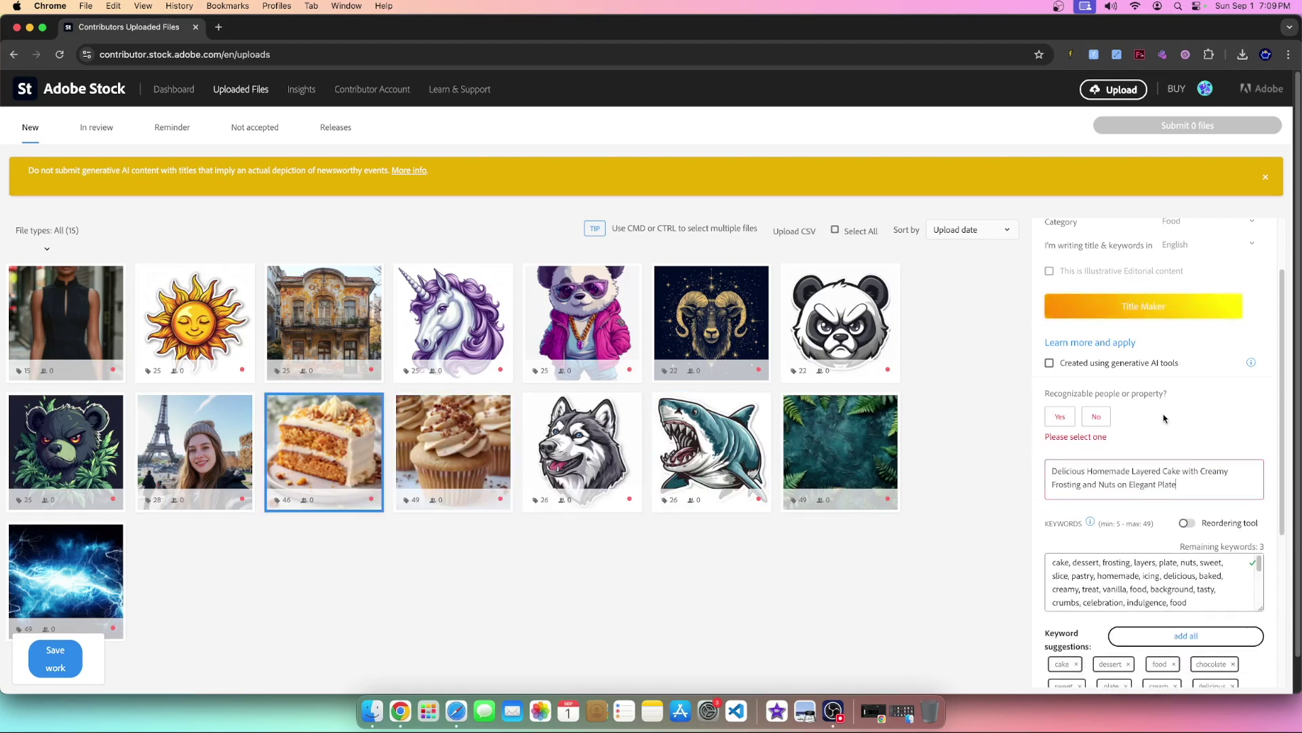
click(173, 442)
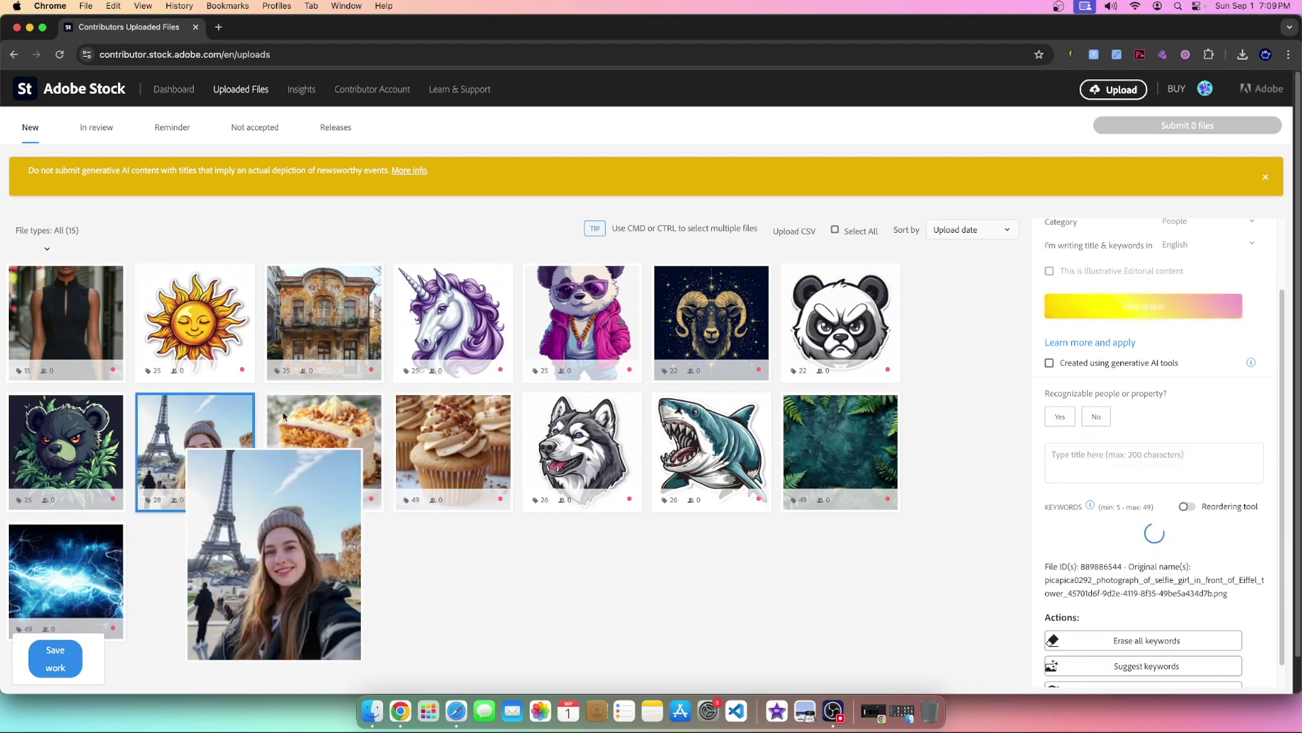
- Title the Eiffel selfie 'Blonde Girl Smiling in Front of Eiffel Tower…' and open Stock Photo Scanner & Tagger
click(1102, 307)
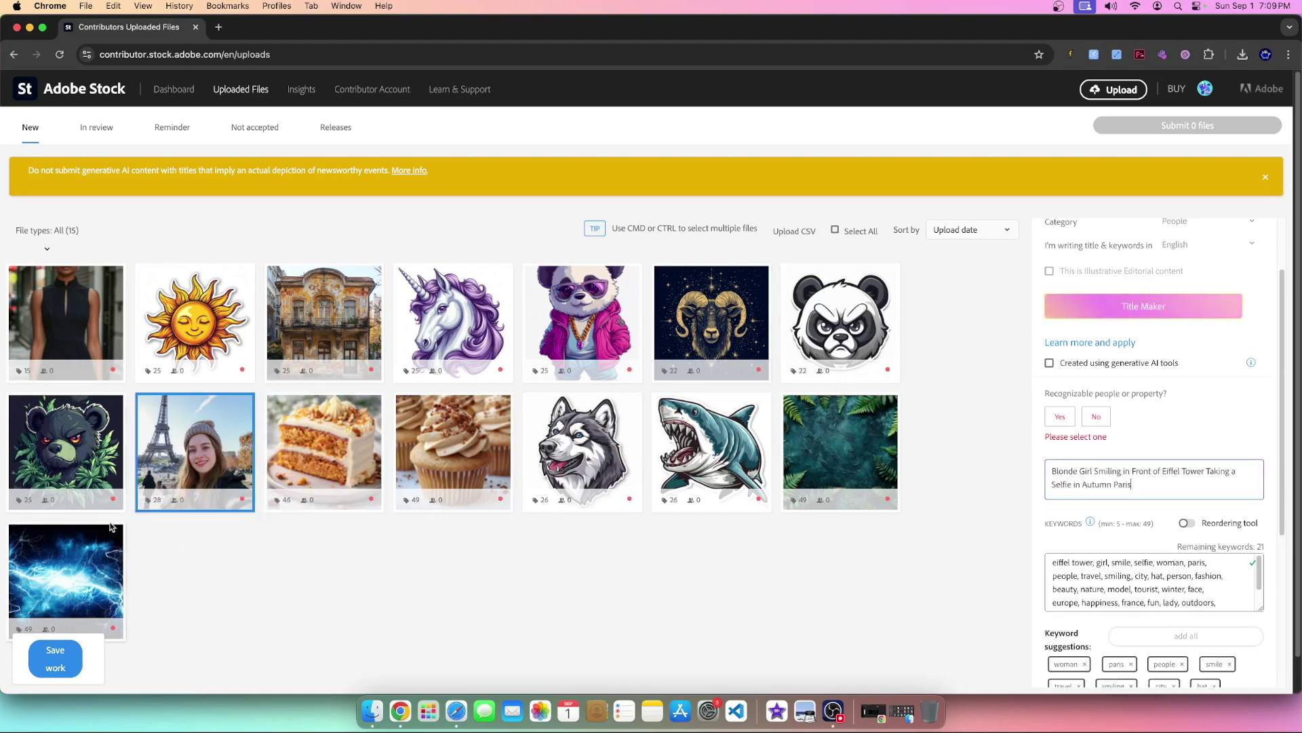
mouse_move(112, 527)
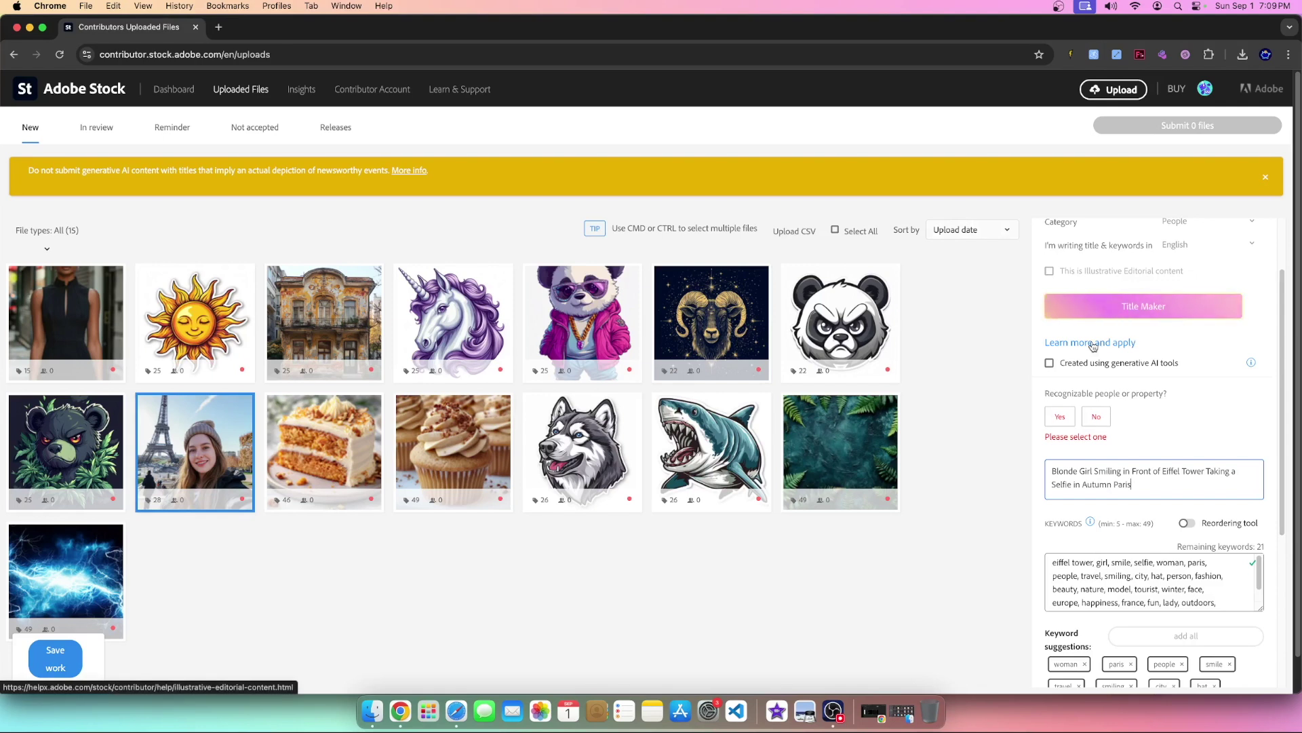
click(1071, 55)
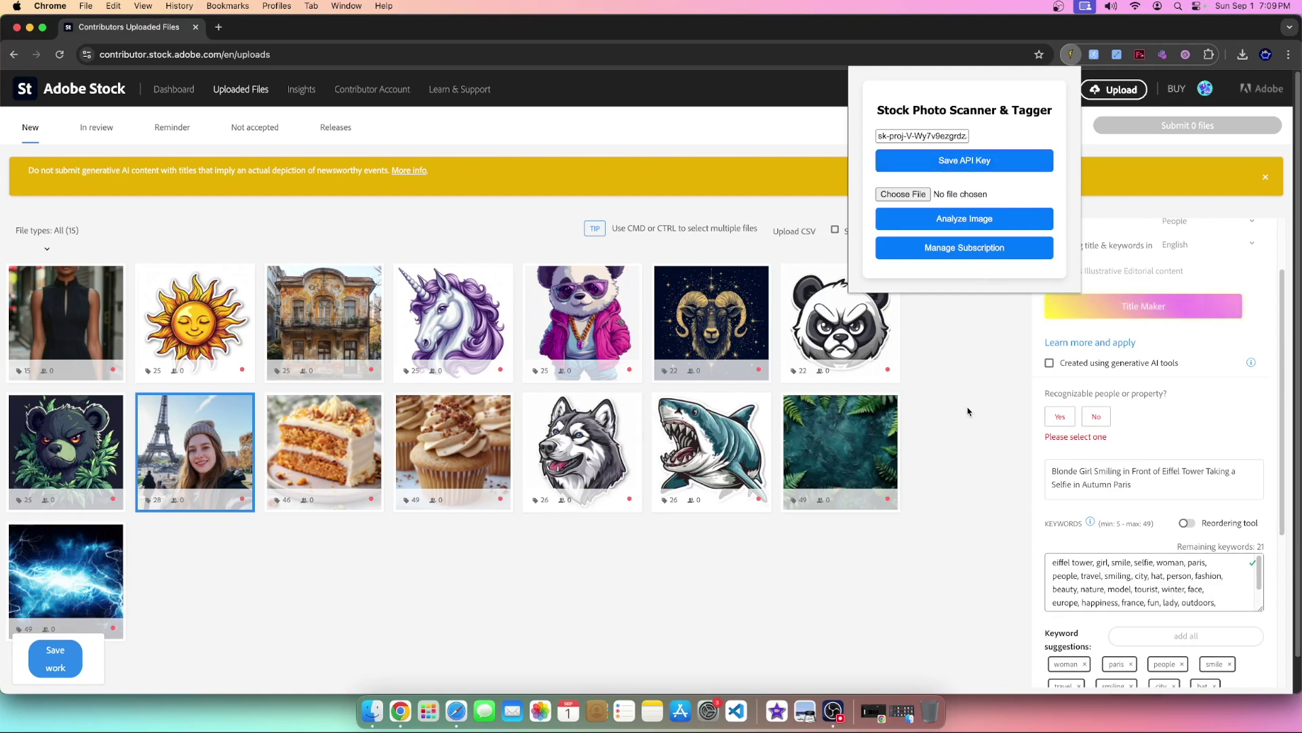
- Dismiss the extension panel and open the untitled smiling sun illustration's details
click(971, 413)
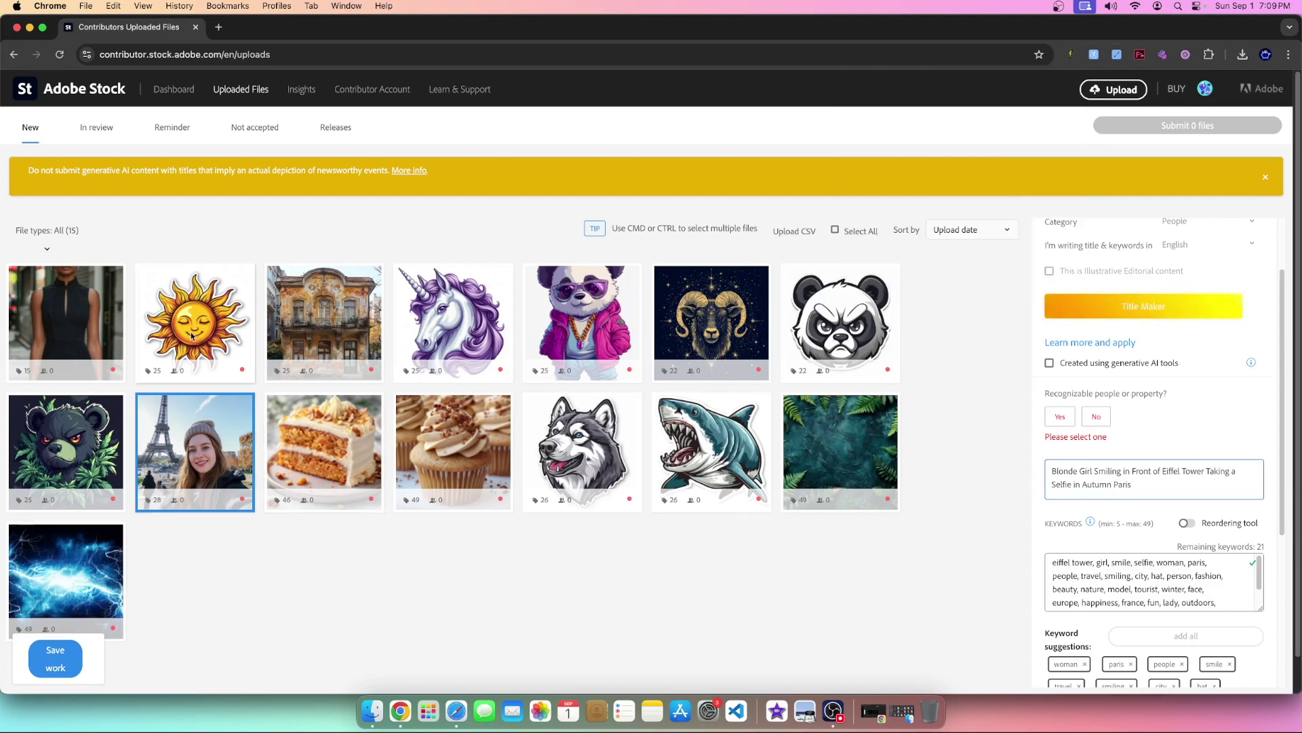
click(207, 309)
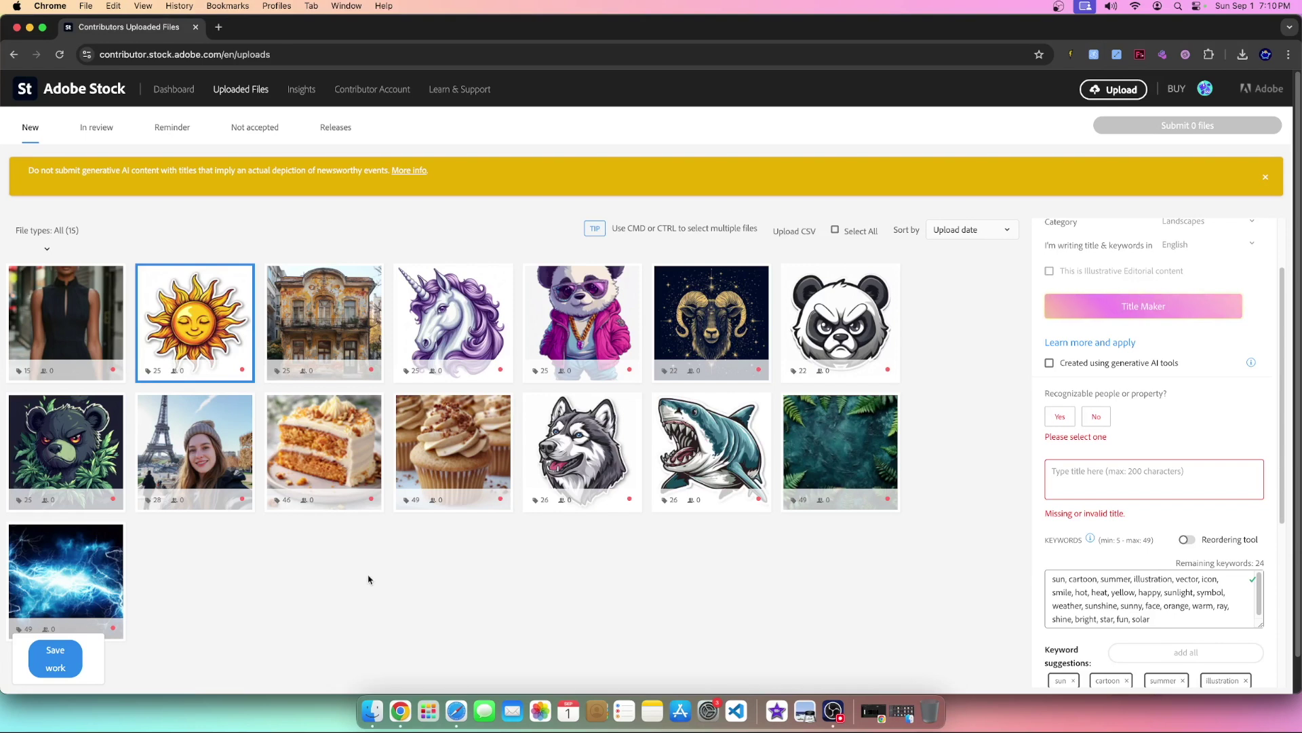
- Save the titles generated so far with Save work
click(333, 445)
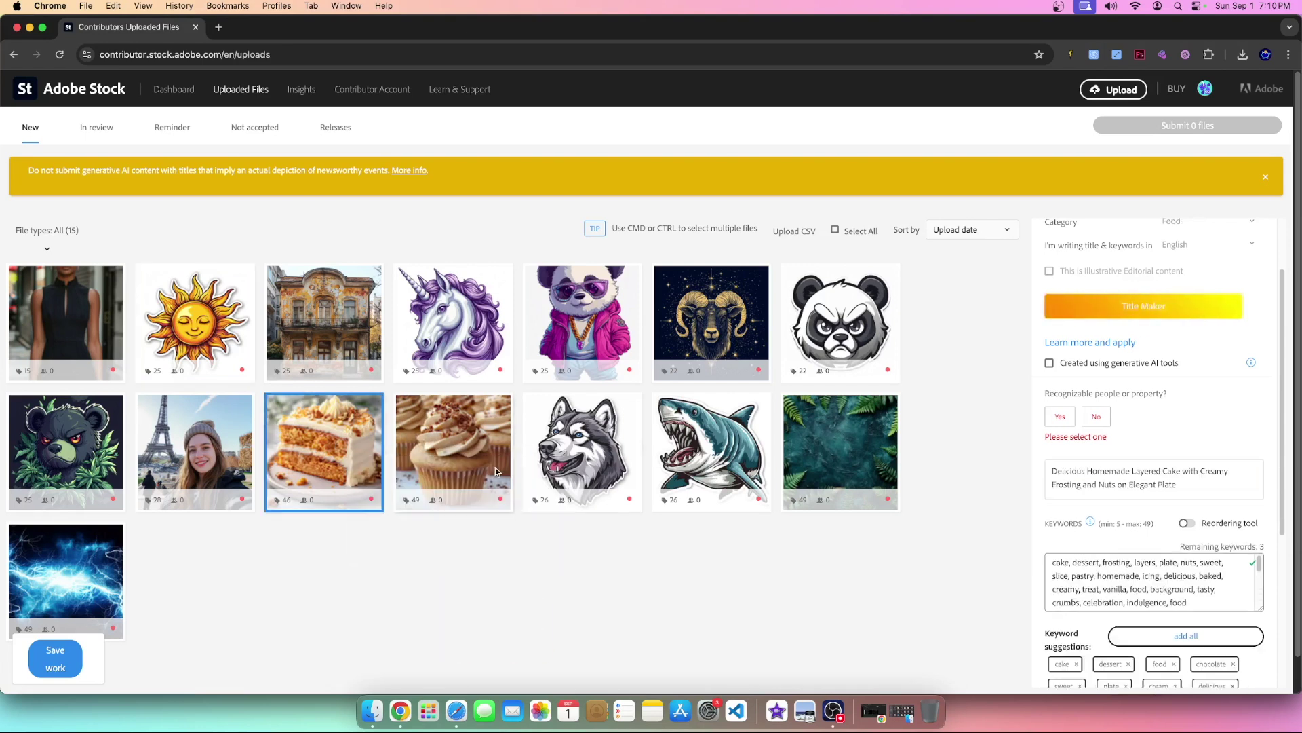
click(452, 430)
click(55, 658)
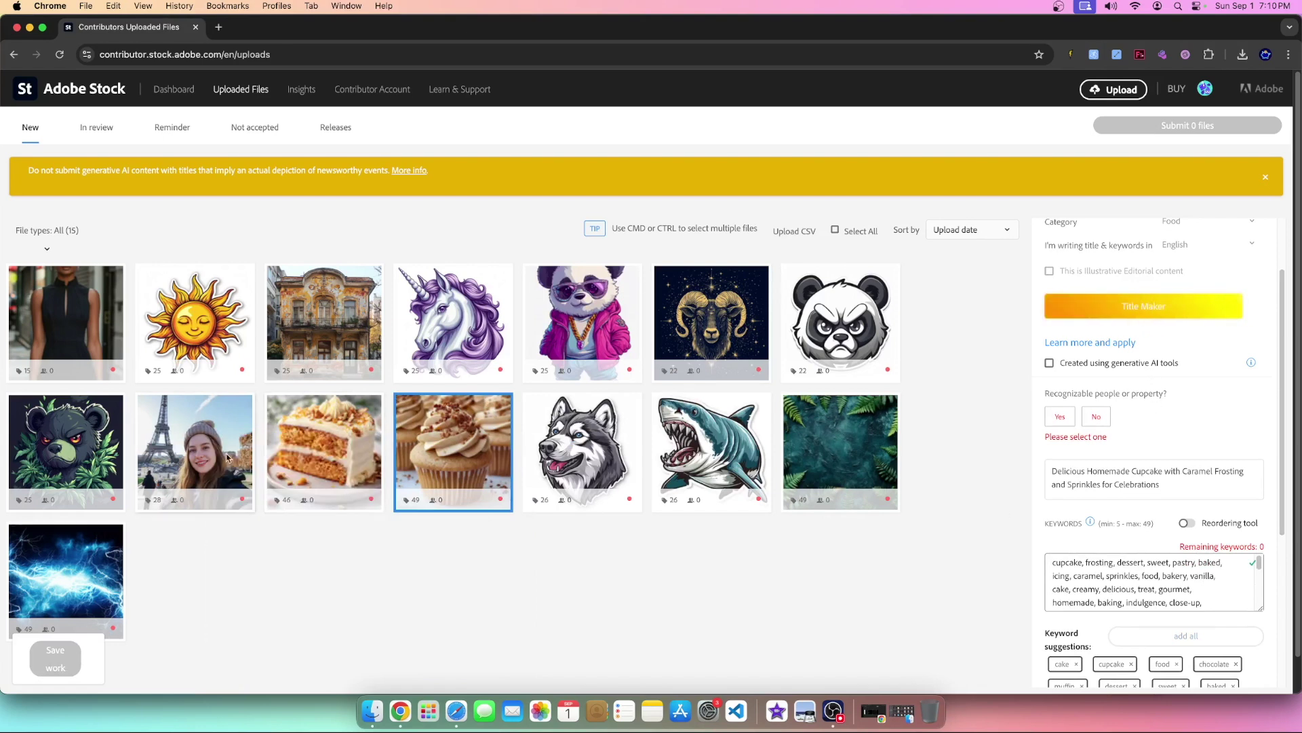
- Review the Eiffel, cake, unicorn, ram and panda titles, ending on the fern texture
click(225, 458)
click(324, 448)
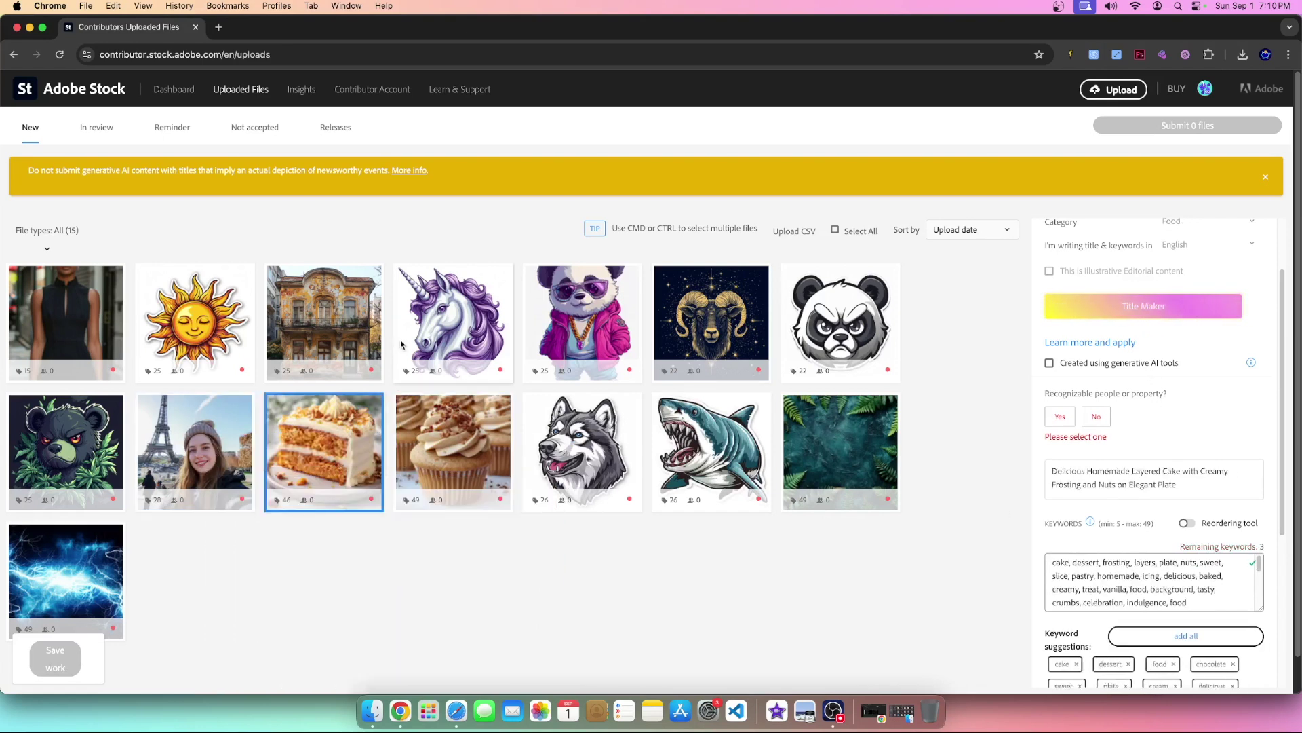
click(453, 318)
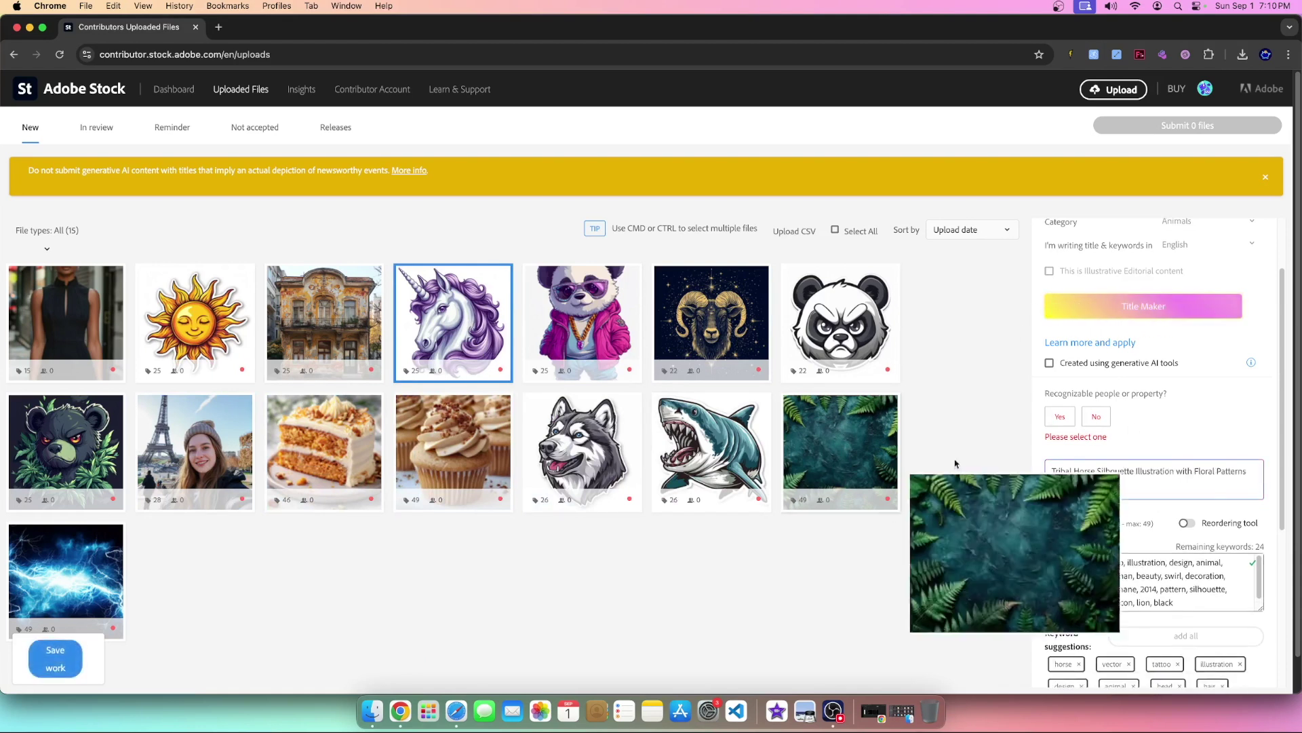
click(679, 312)
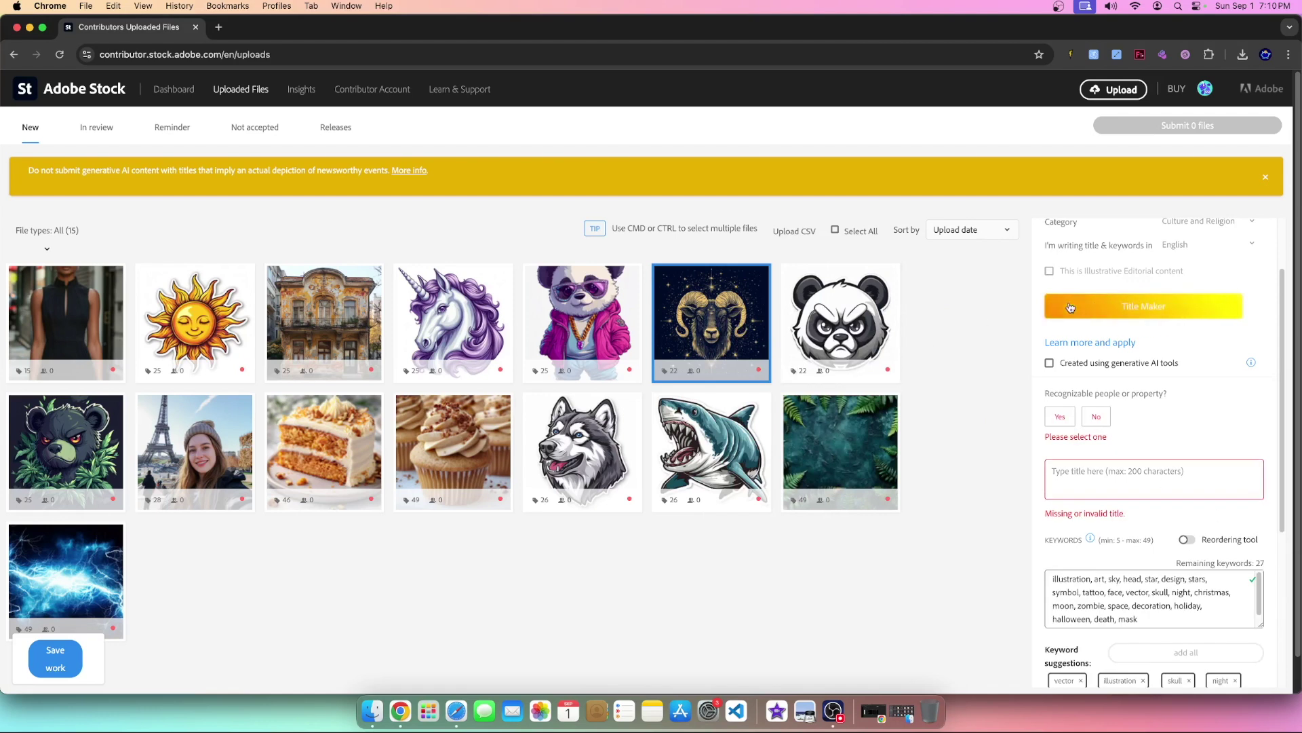
click(853, 370)
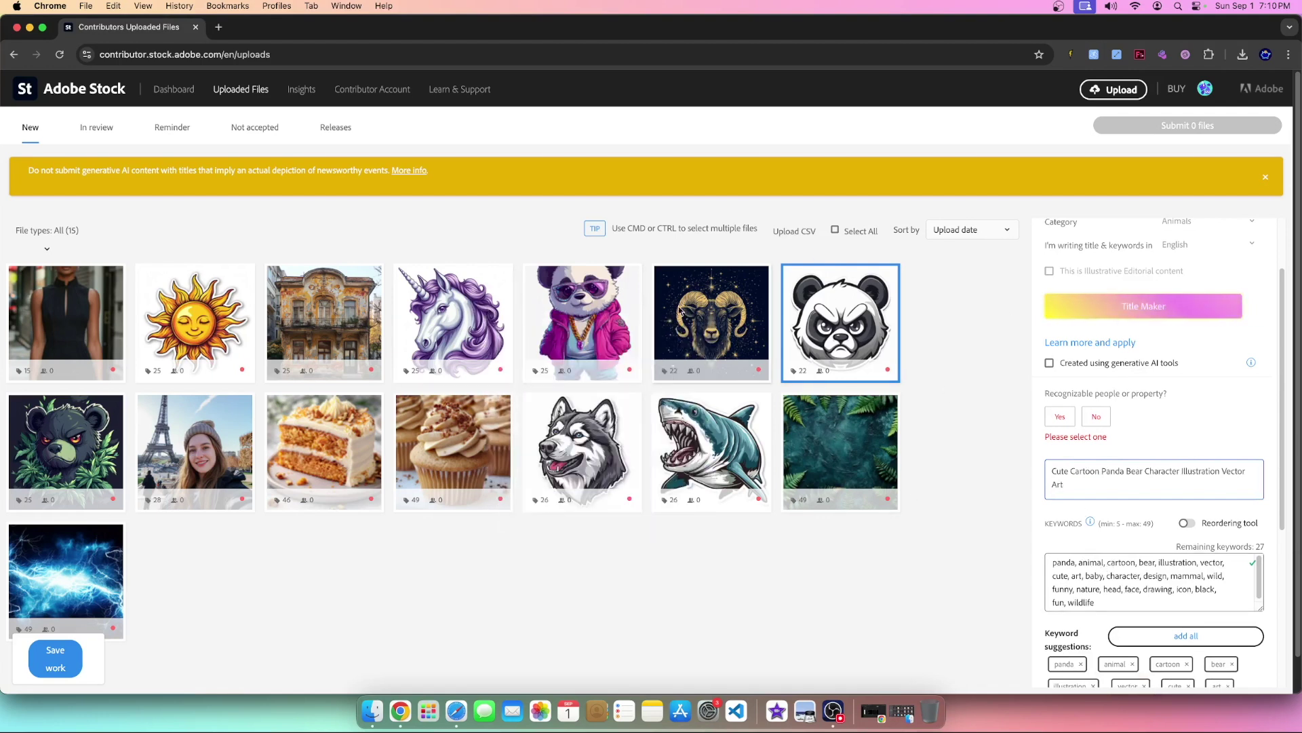
click(585, 319)
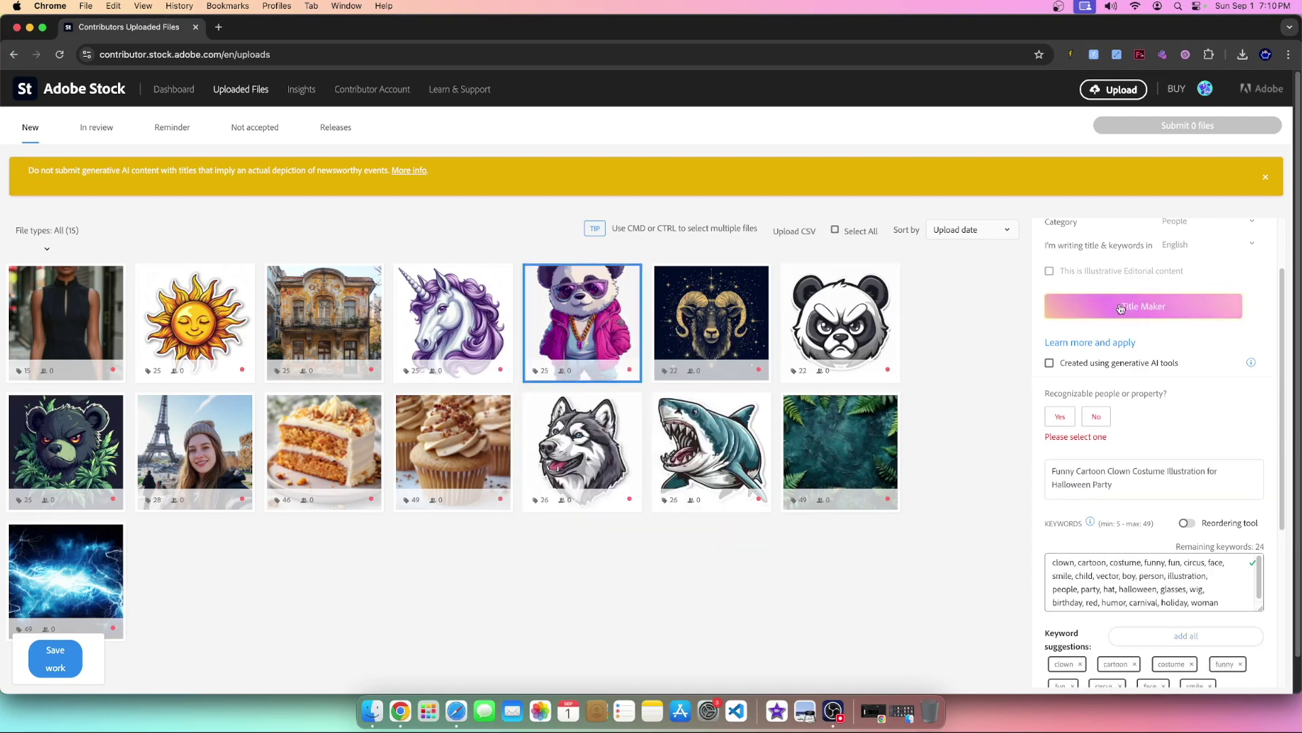
click(845, 430)
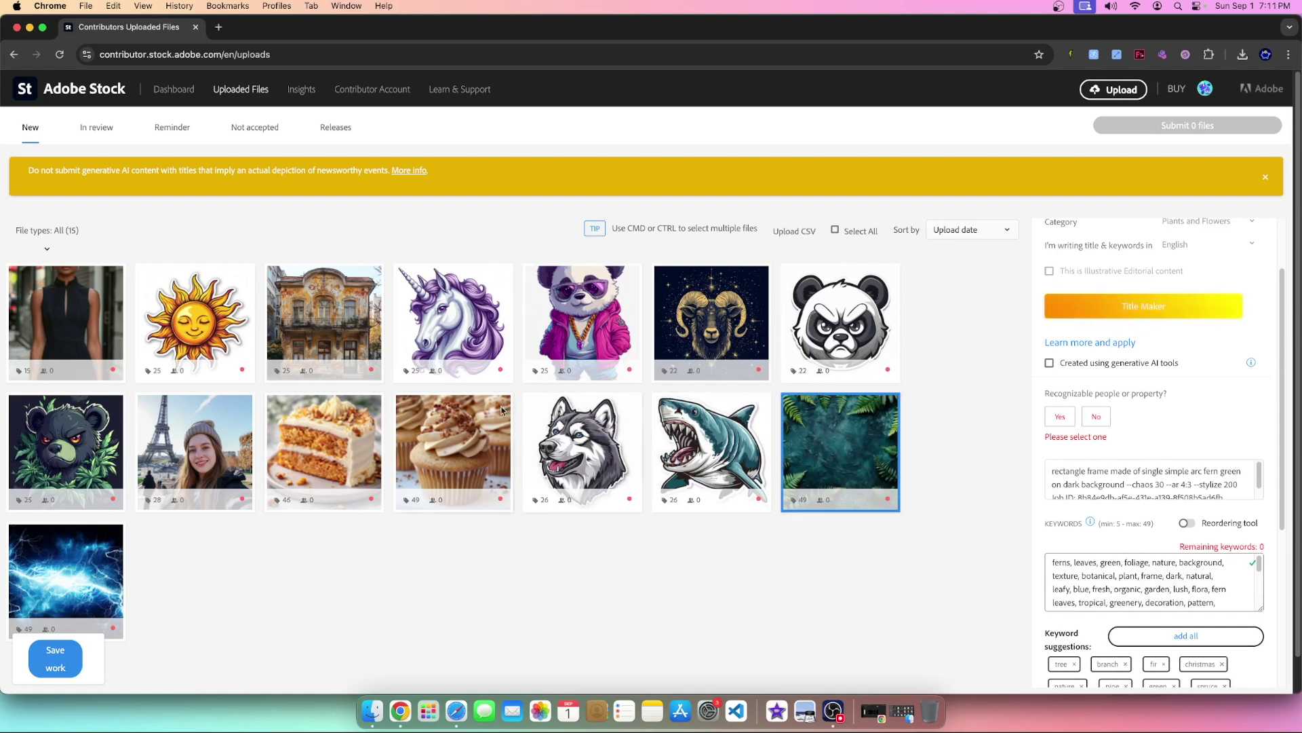
- Replace the fern's prompt title with 'Lush Green Fern Leaves Texture for Botanical Background and Frame' and save
drag(1050, 465, 1287, 546)
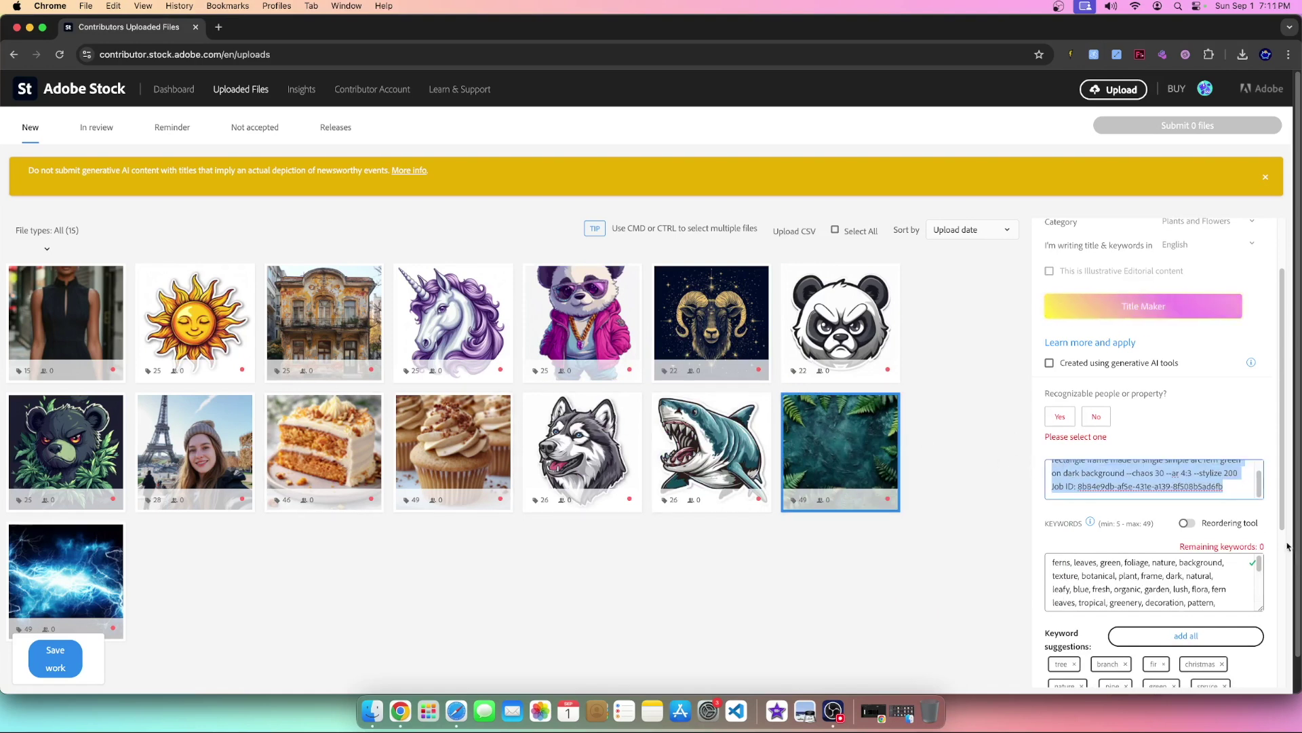
key(BackSpace)
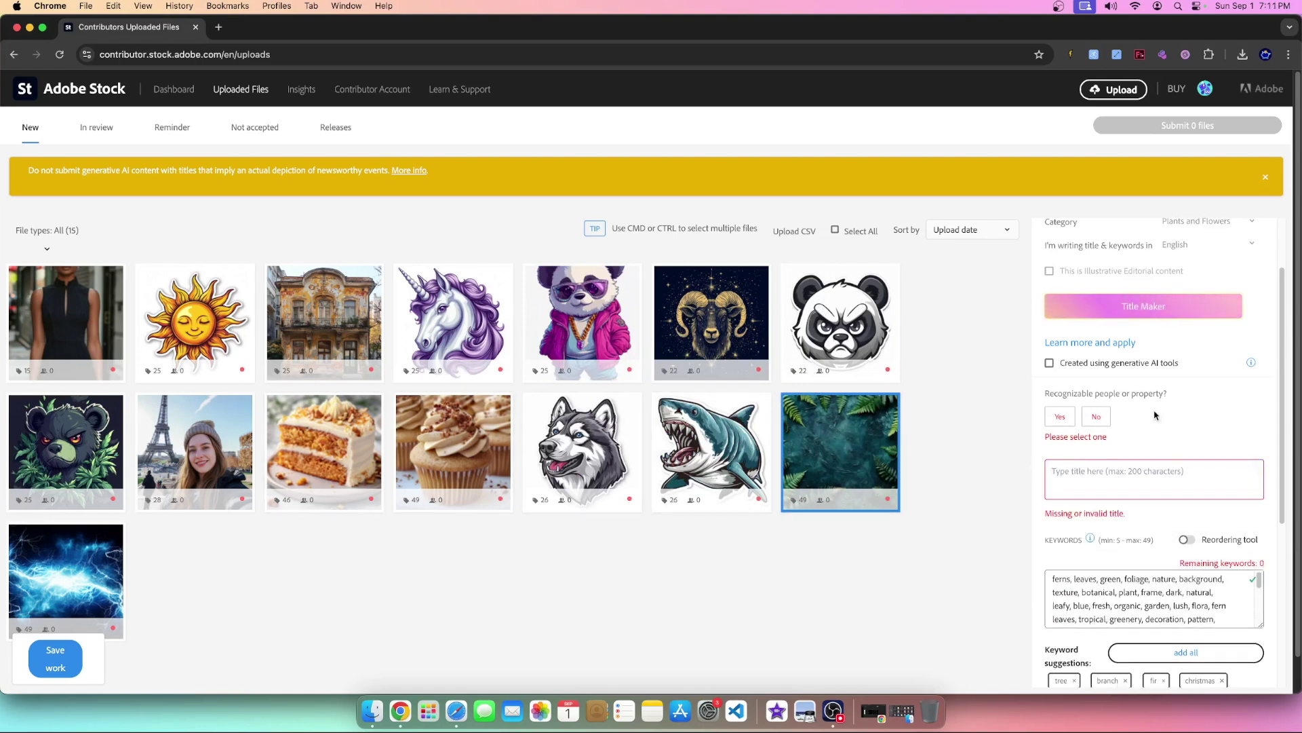
click(60, 652)
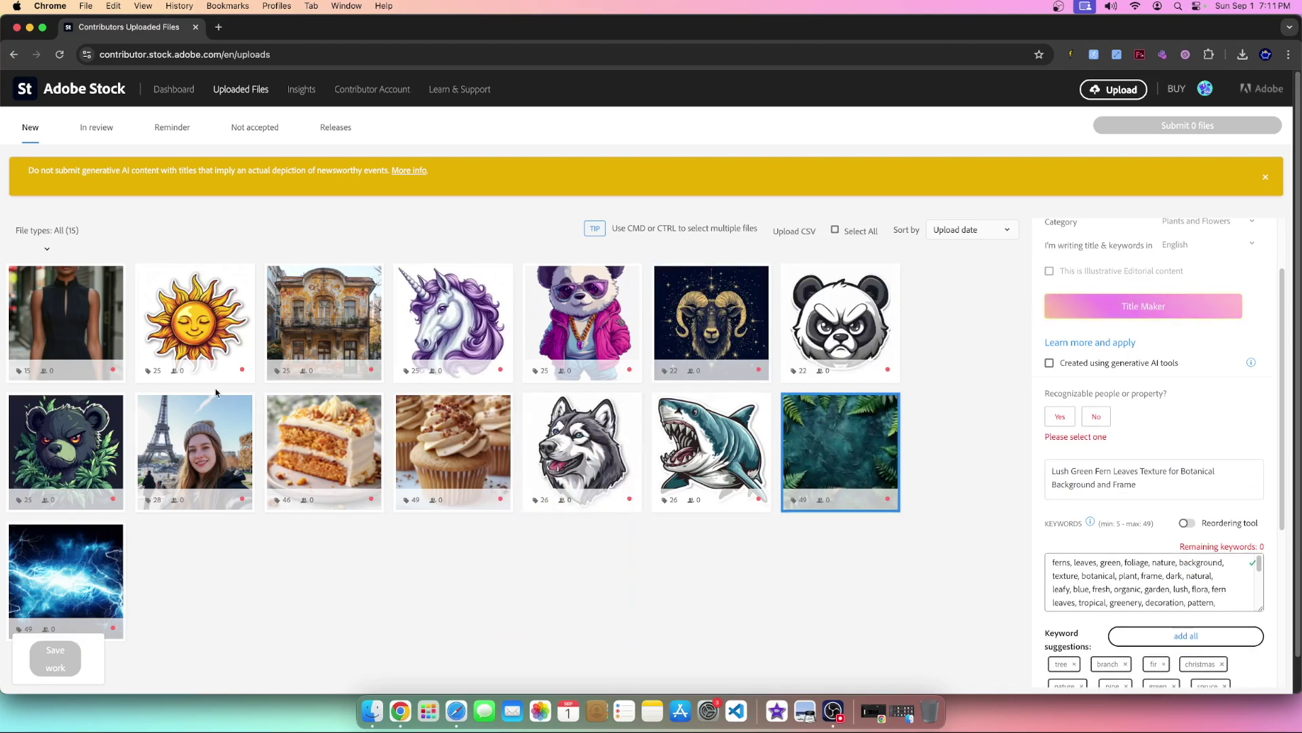
click(232, 370)
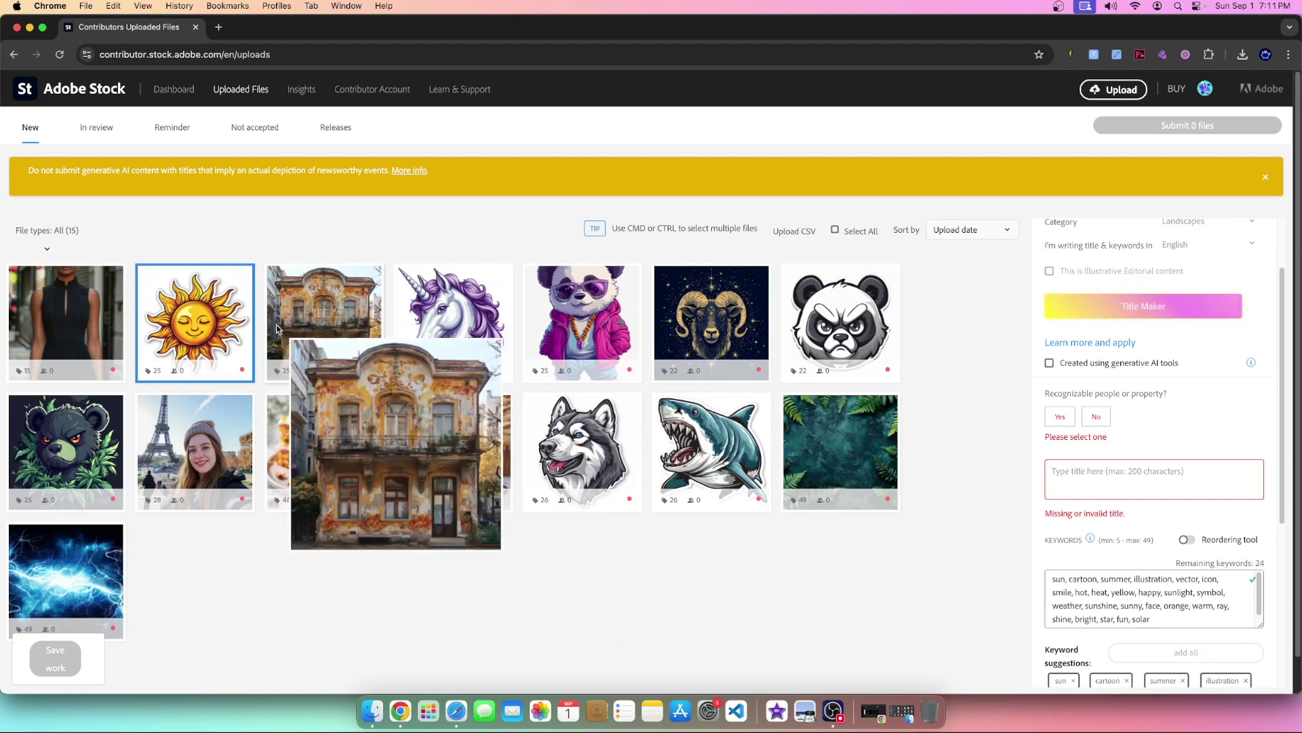
- Title the sun 'Happy Cartoon Sun Icon Illustration in Bright Yellow and Orange for Summer Fun' and save
click(1100, 315)
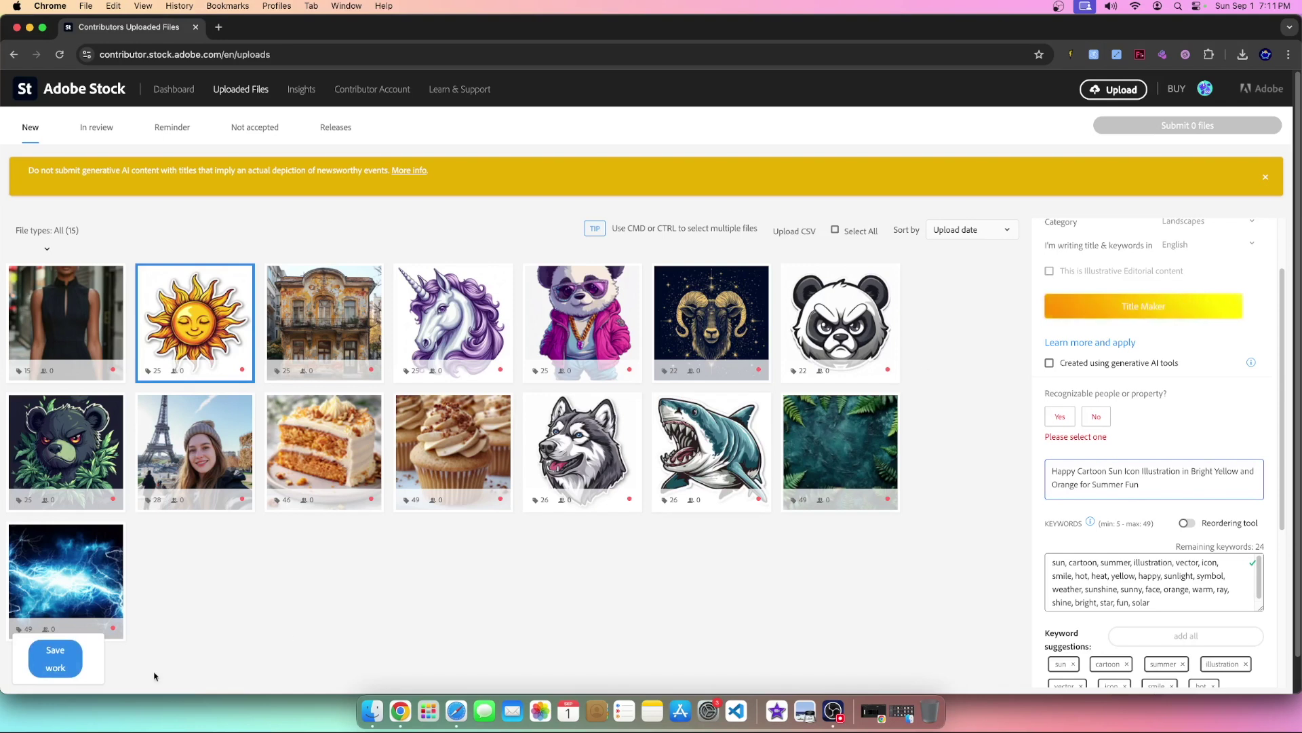
click(47, 653)
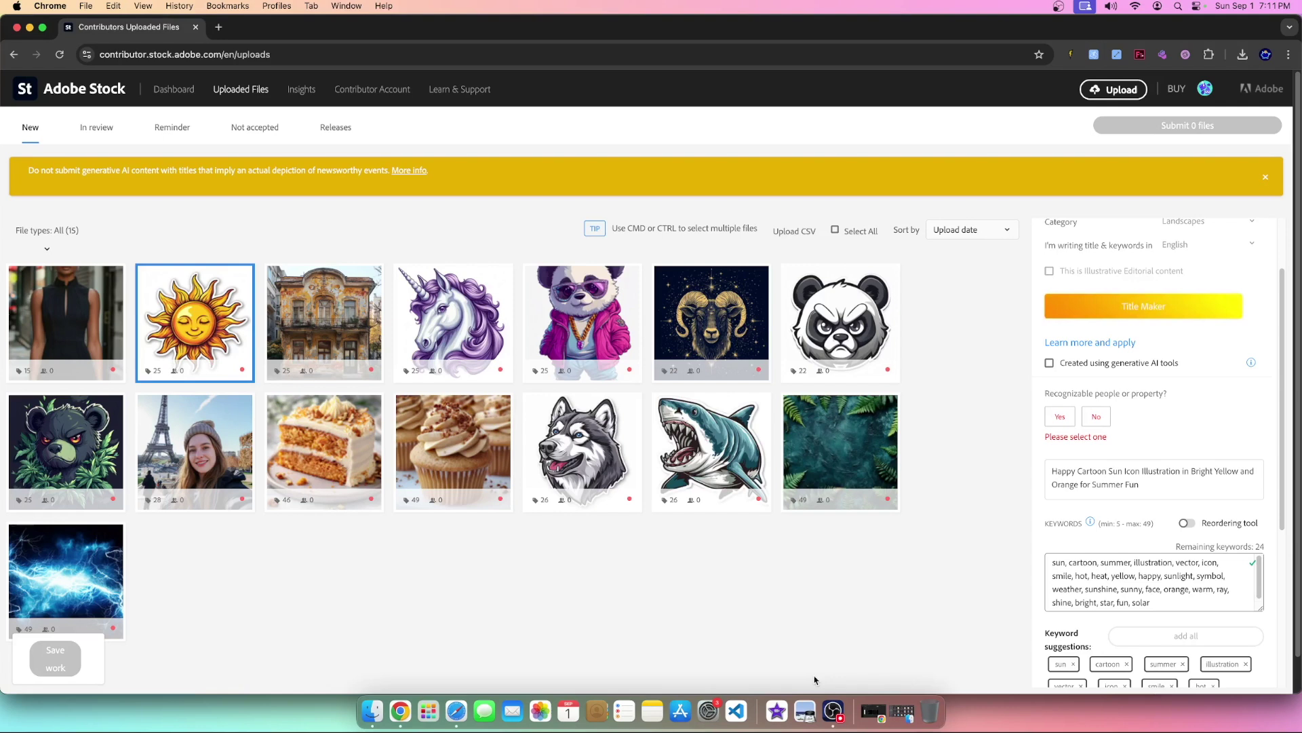
click(833, 709)
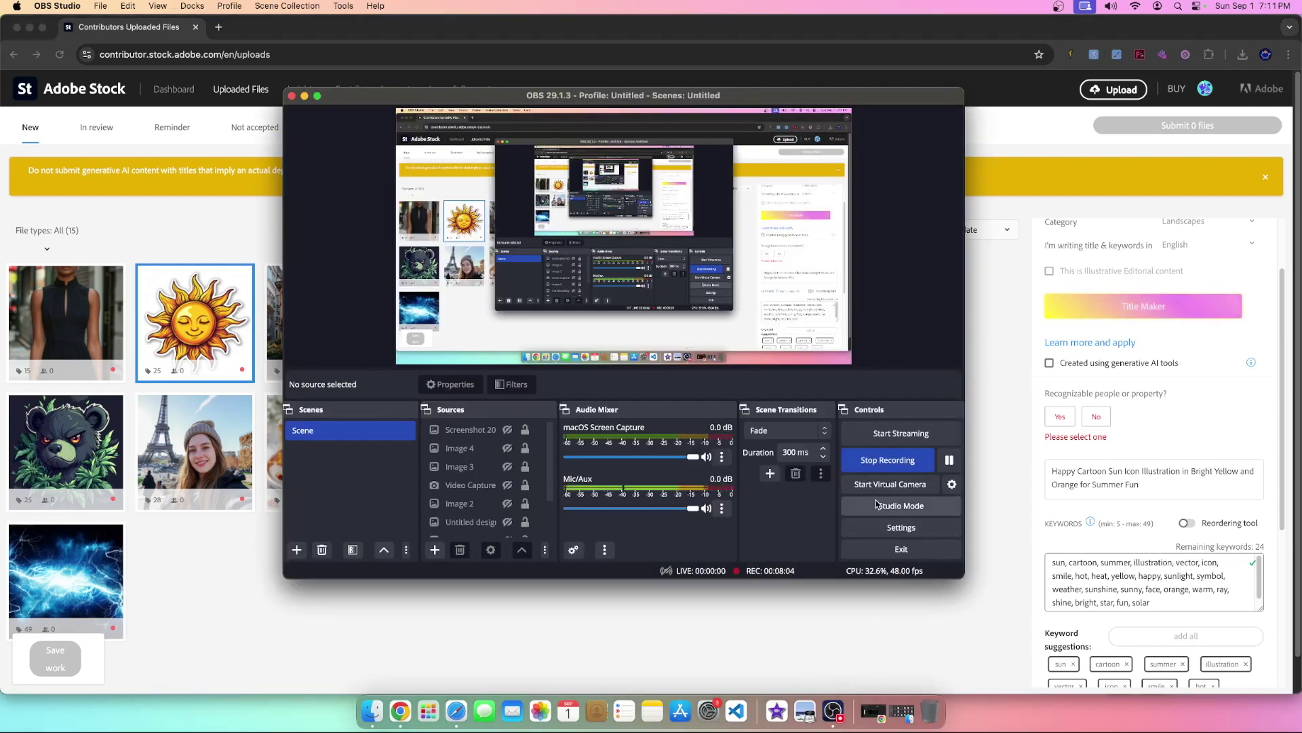